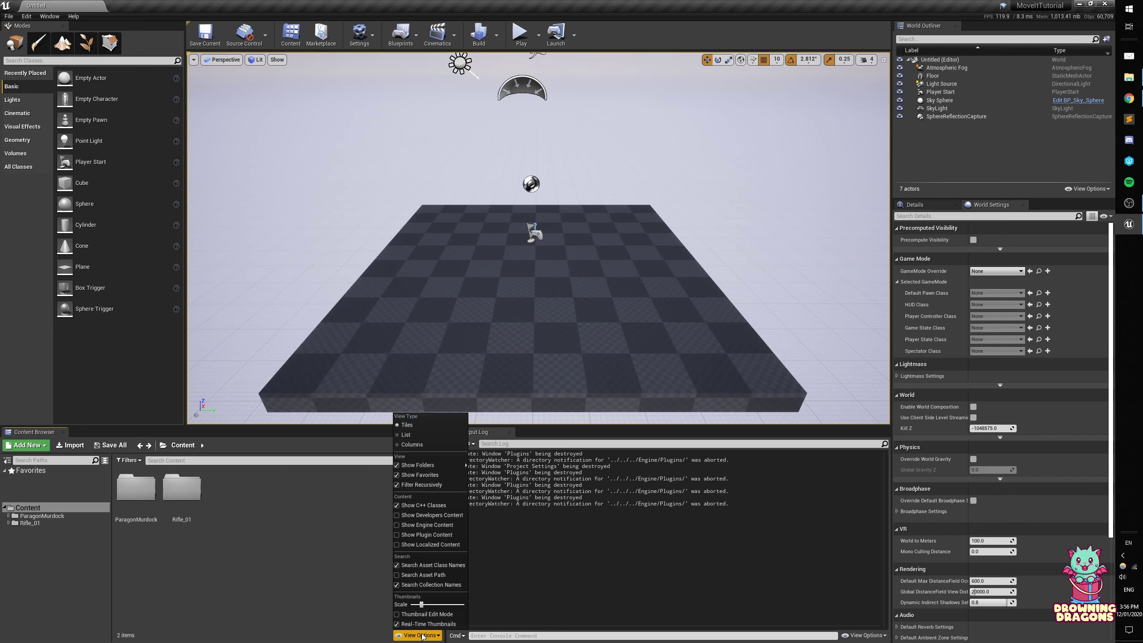
- Show plugin content and engine content in the Content Browser
{"action": "left_click", "coordinate": [424, 539]}
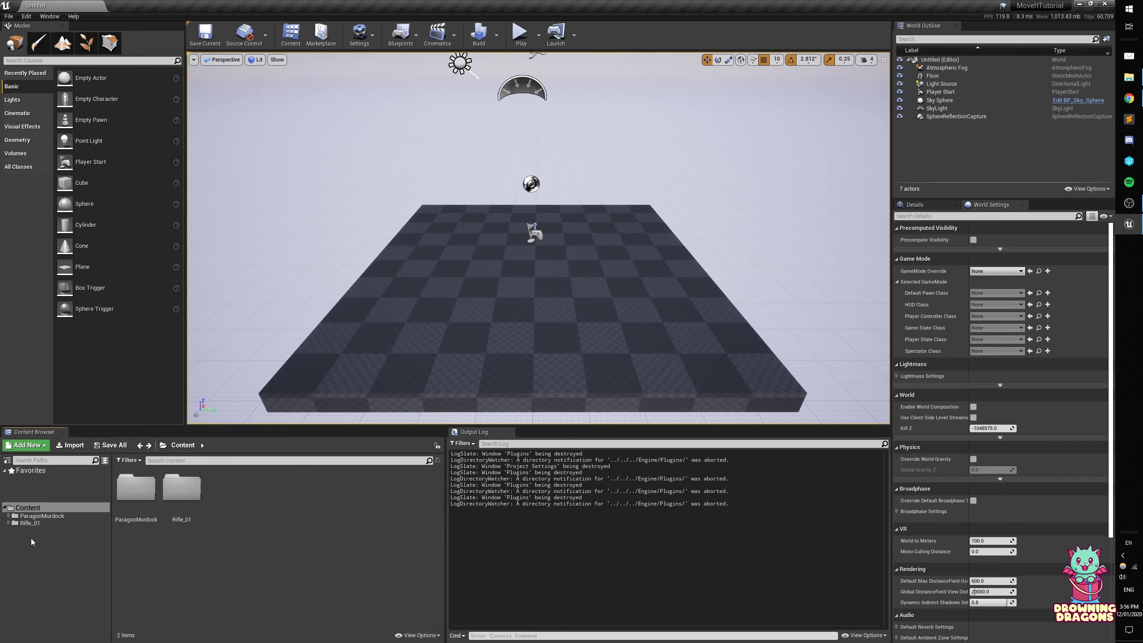
{"action": "left_click", "coordinate": [414, 635]}
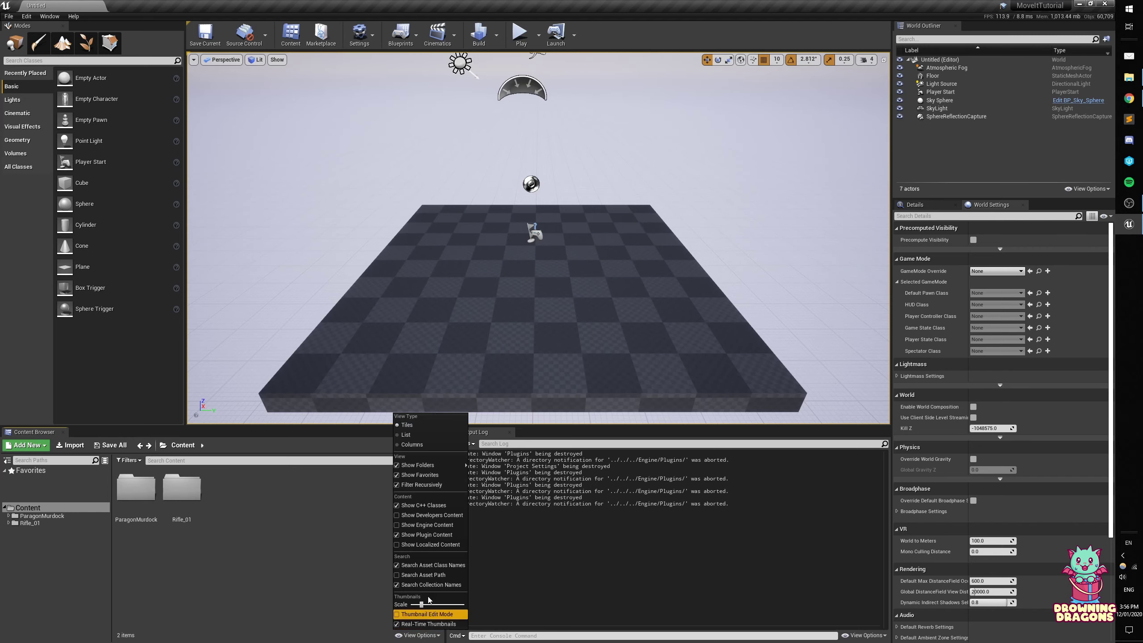
{"action": "left_click", "coordinate": [427, 526]}
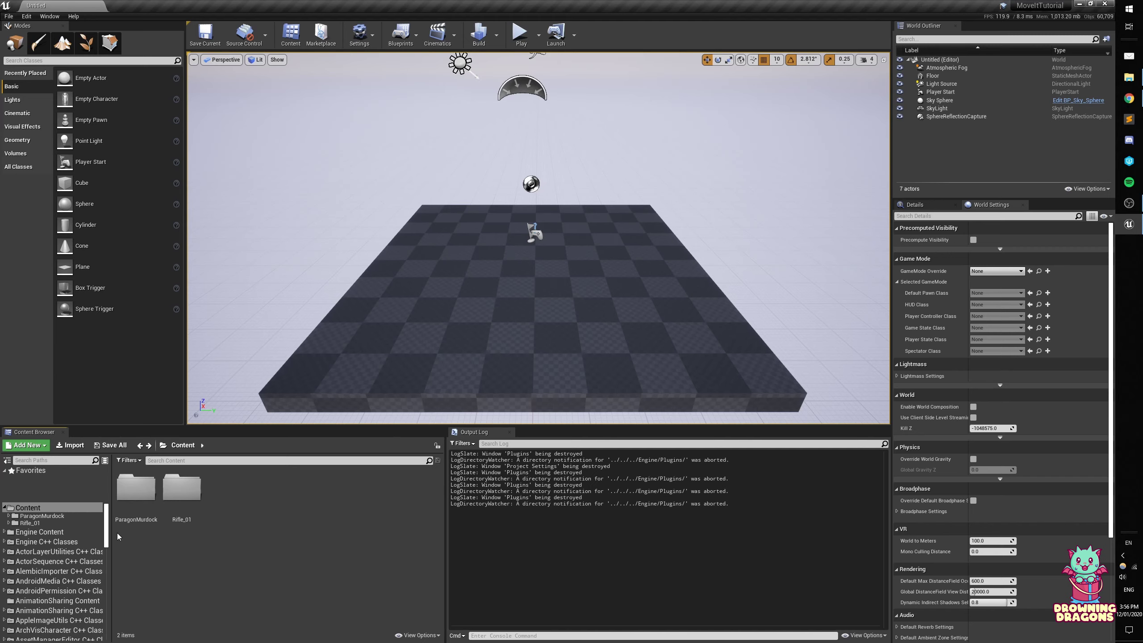
- Find the MoveIt Content folder in the Content Browser's folder tree and add it to the favorites
{"action": "left_click_drag", "start_coordinate": [109, 533], "coordinate": [109, 605]}
{"action": "left_click", "coordinate": [46, 555]}
{"action": "right_click", "coordinate": [47, 555]}
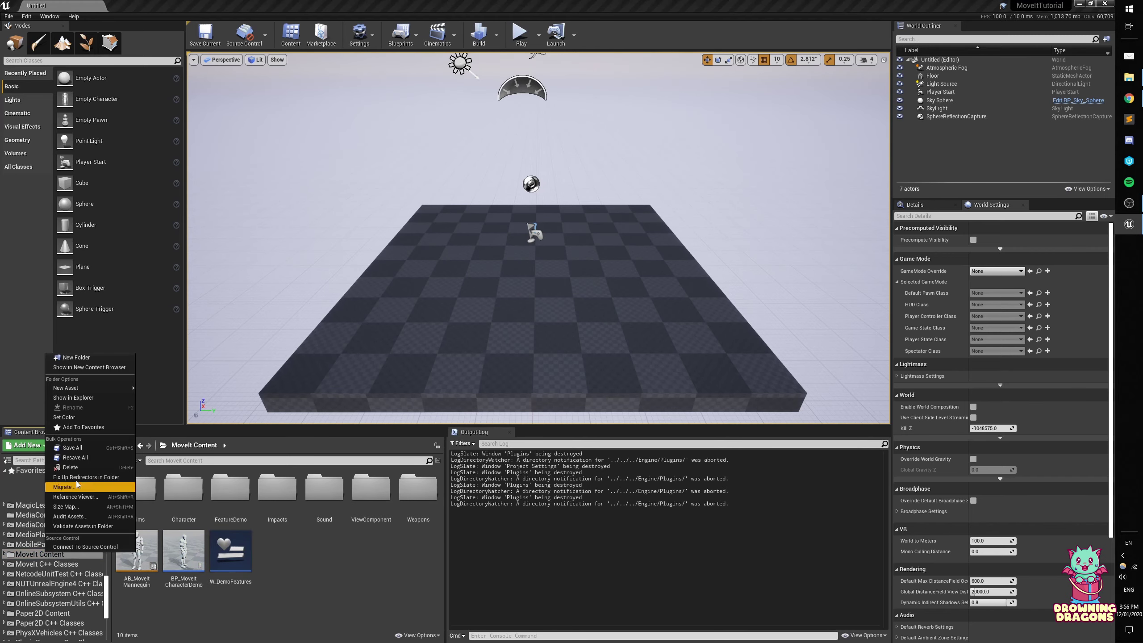
{"action": "left_click", "coordinate": [78, 427]}
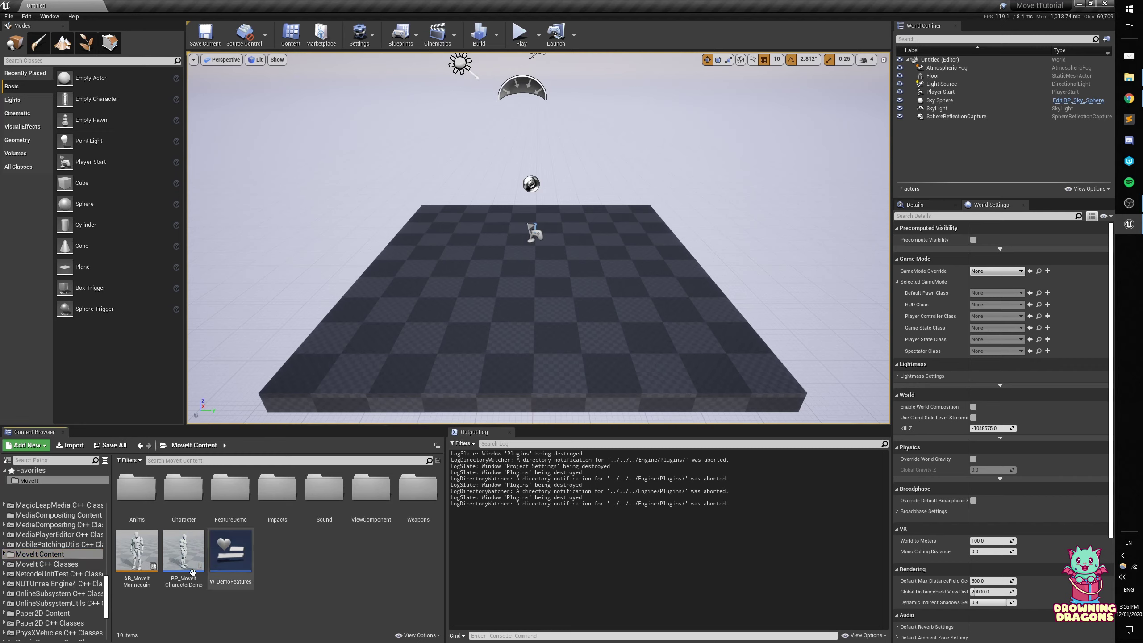
{"action": "left_click_drag", "start_coordinate": [107, 601], "coordinate": [106, 526]}
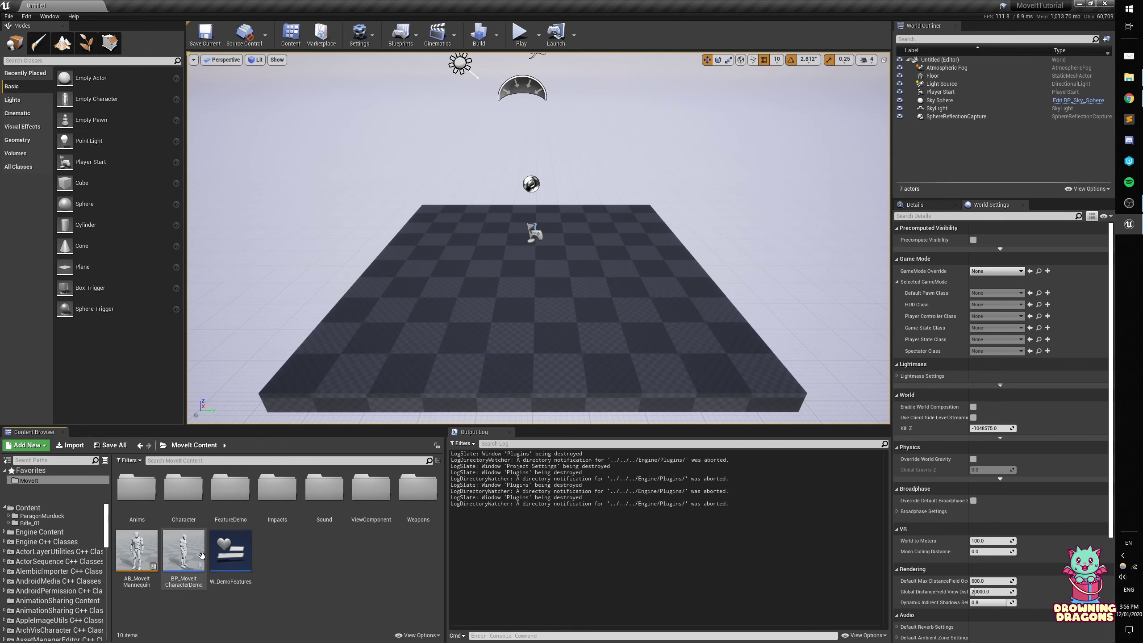
{"action": "right_click", "coordinate": [291, 561]}
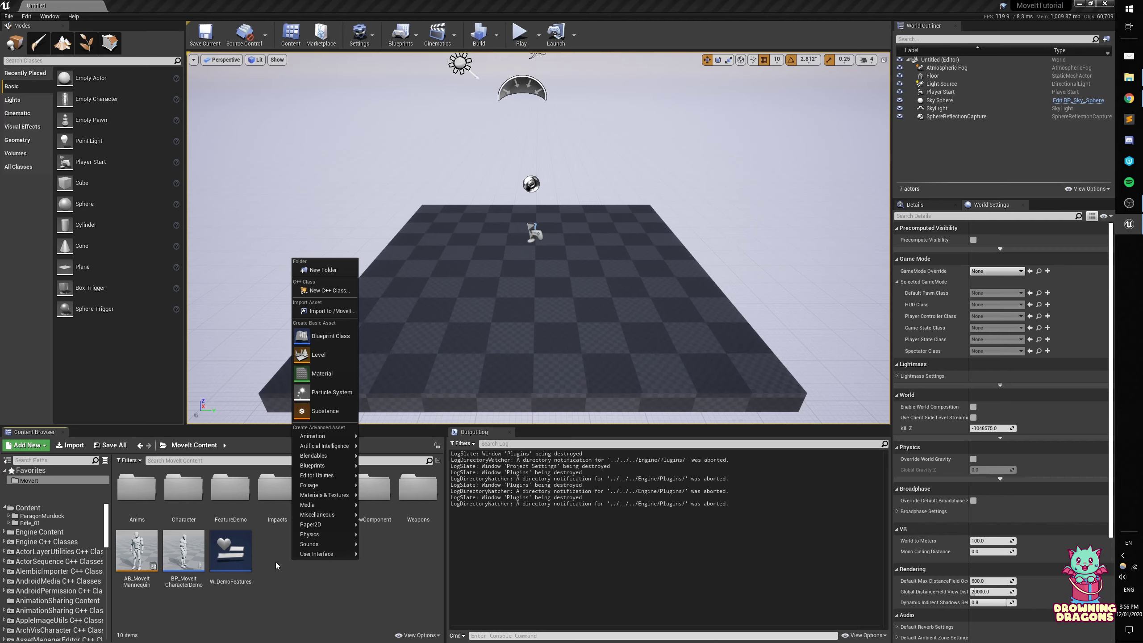
{"action": "left_click", "coordinate": [277, 562]}
{"action": "right_click", "coordinate": [333, 555]}
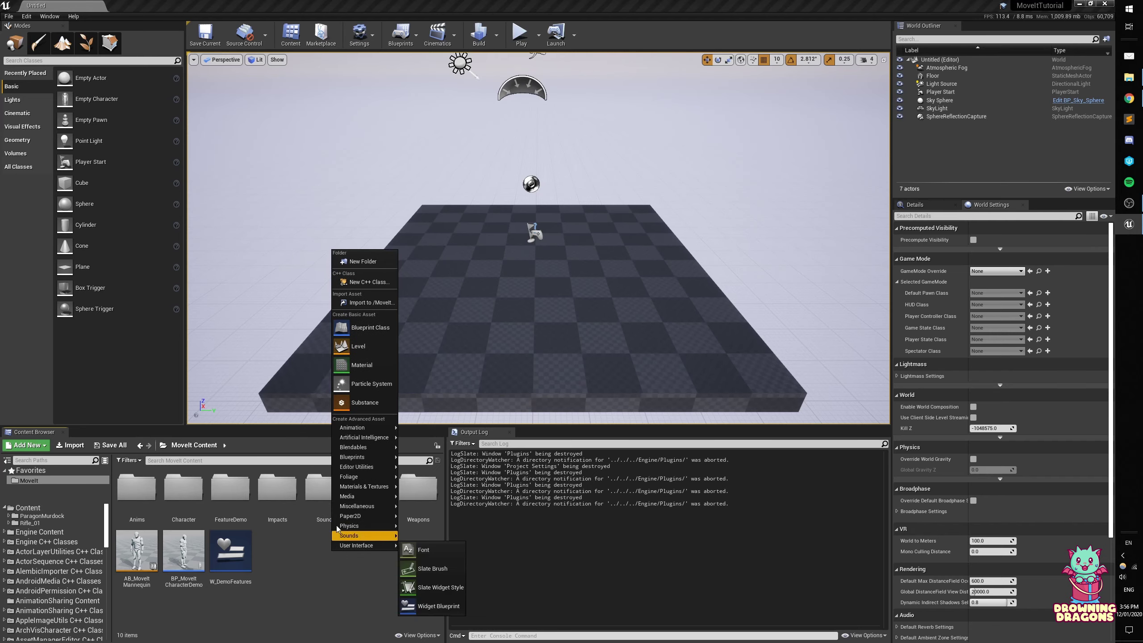
{"action": "left_click", "coordinate": [360, 332]}
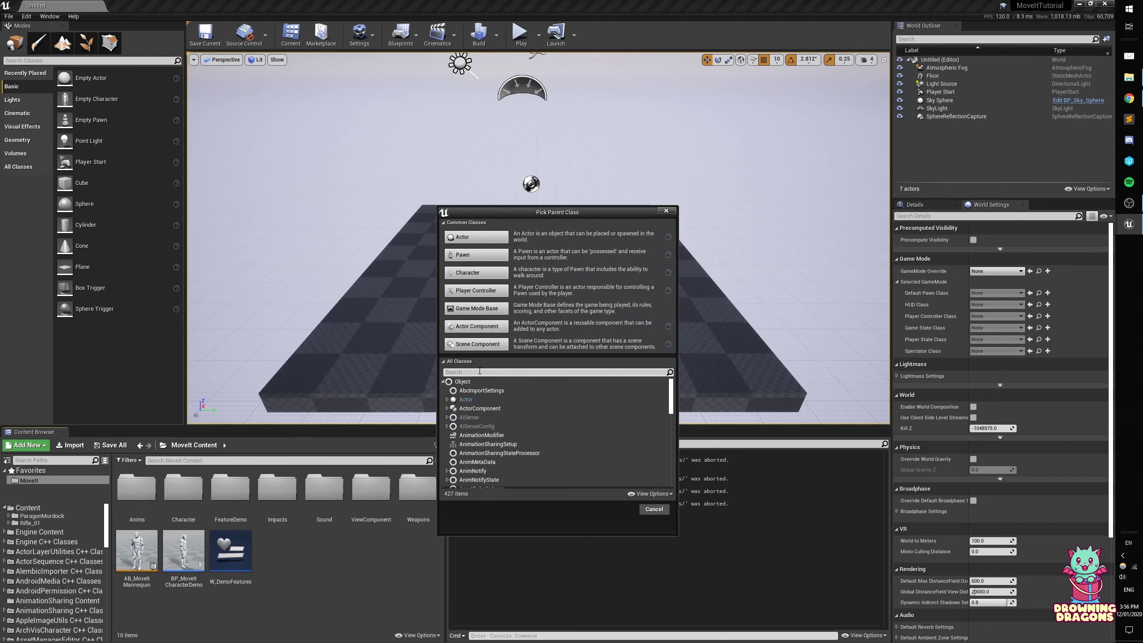
{"action": "type", "text": "michara"}
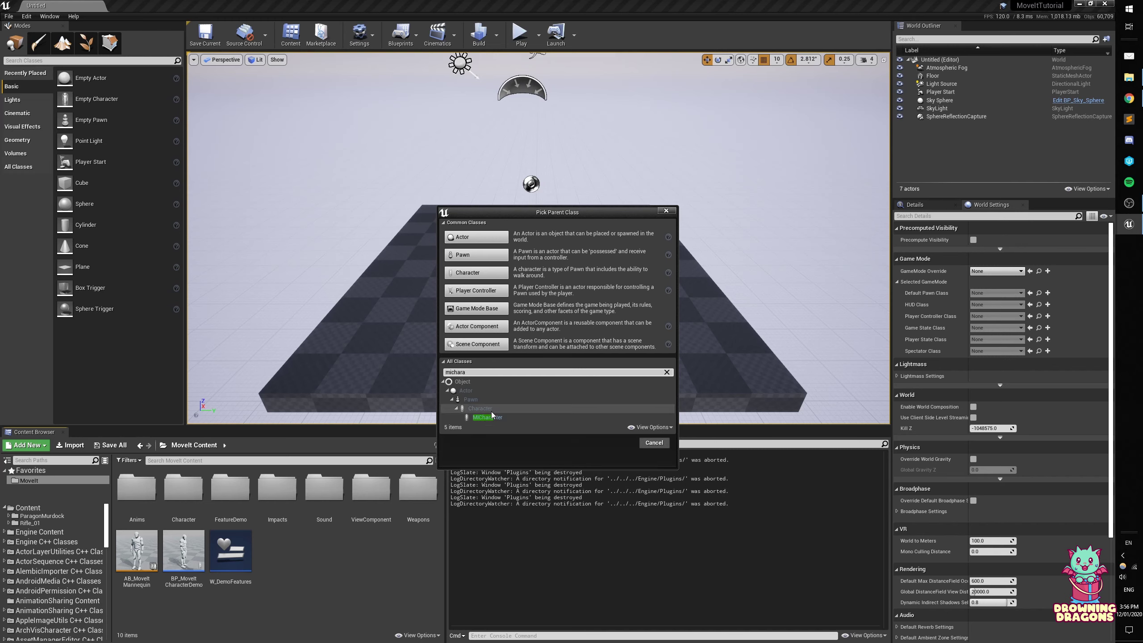
{"action": "left_click", "coordinate": [505, 419]}
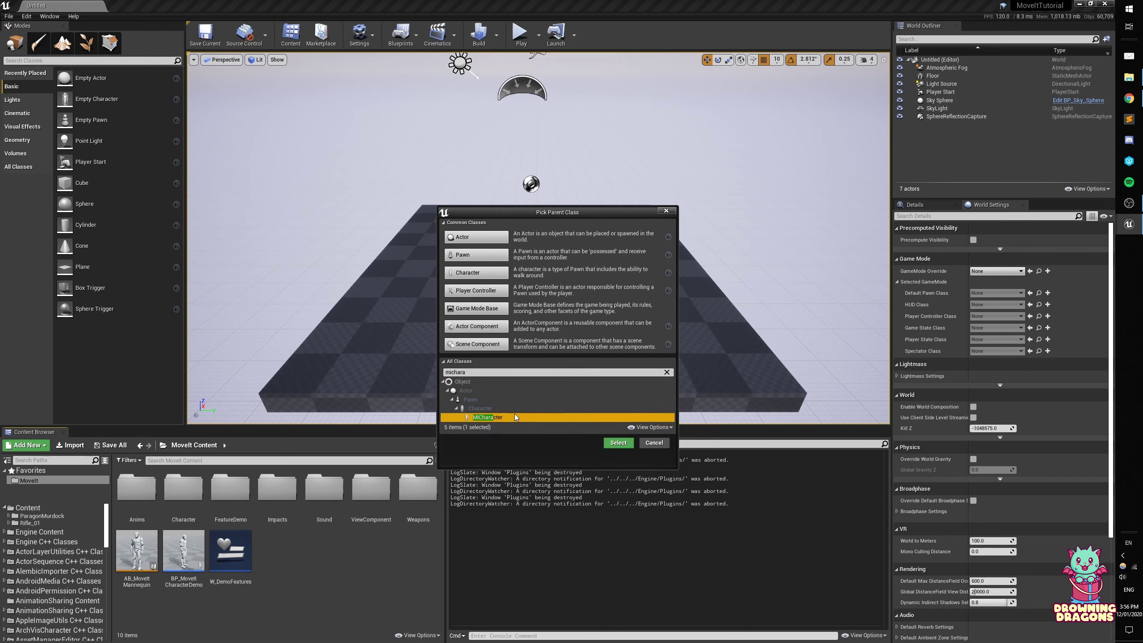
{"action": "left_click", "coordinate": [654, 443]}
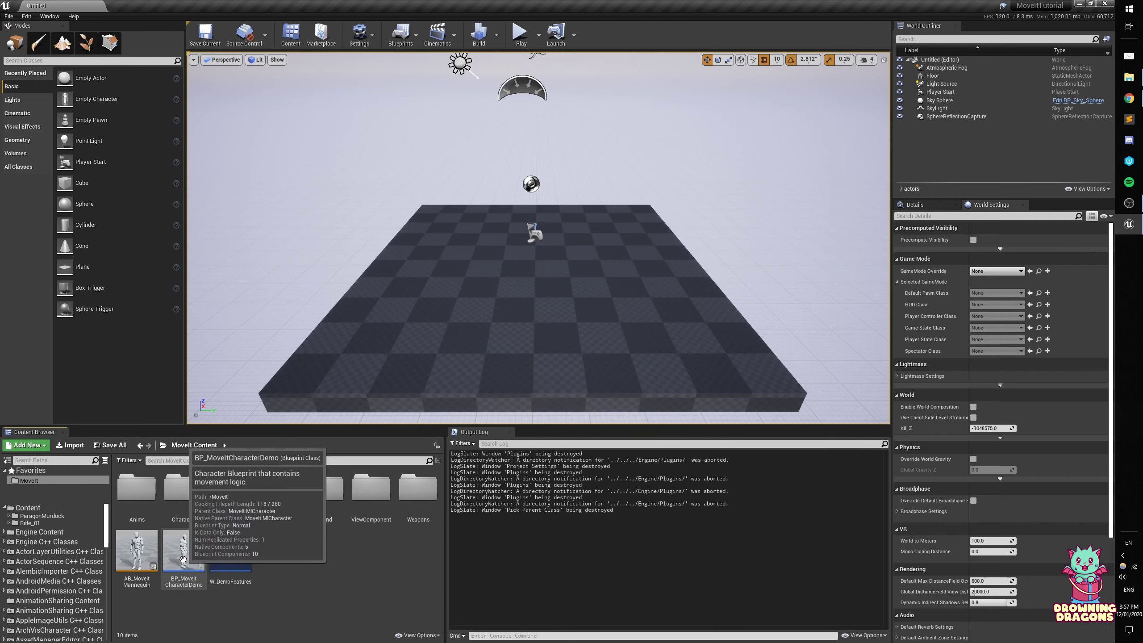
- Copy the BP_MoveItCharacterDemo blueprint from MoveIt Content into the project's Content folder and show that folder
{"action": "left_click_drag", "start_coordinate": [183, 559], "coordinate": [32, 509]}
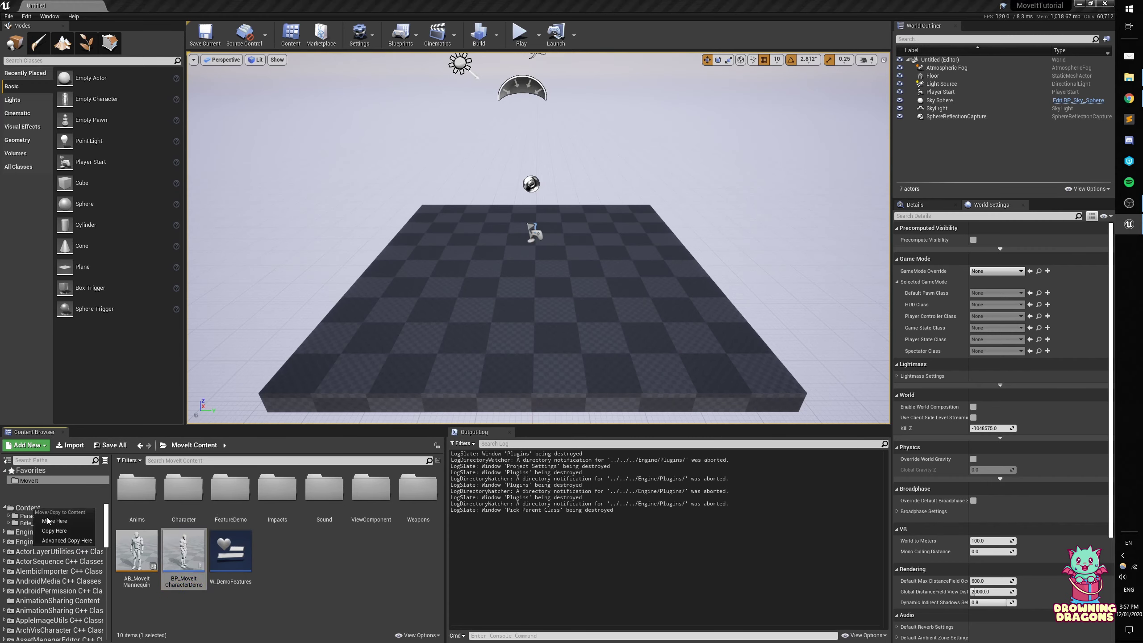
{"action": "left_click", "coordinate": [53, 531]}
{"action": "left_click", "coordinate": [39, 508]}
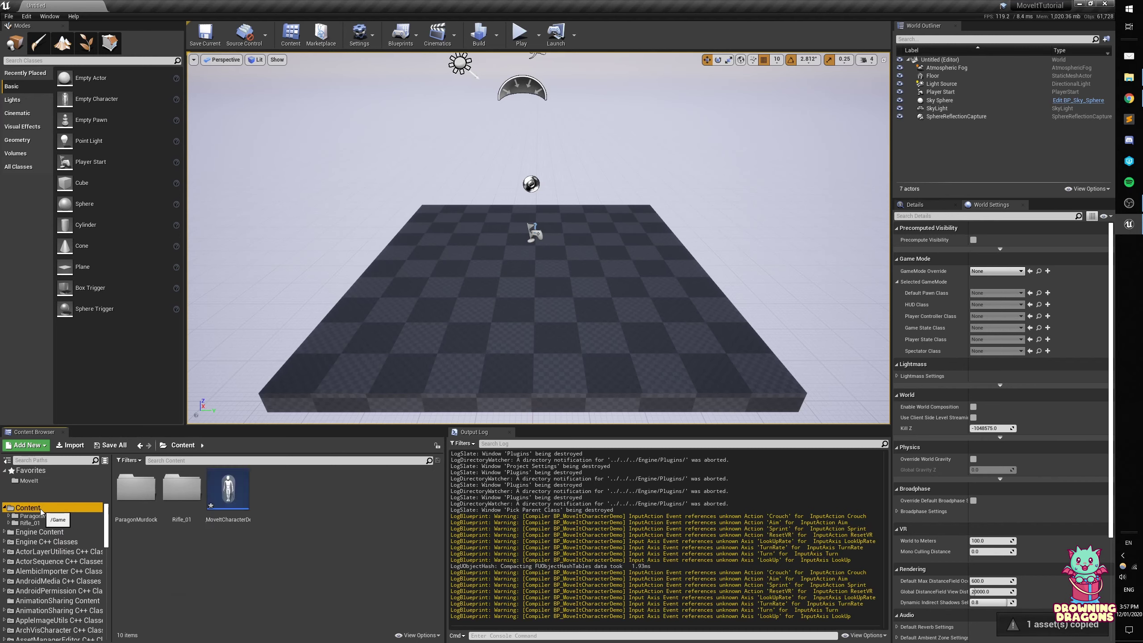
{"action": "left_click", "coordinate": [302, 549]}
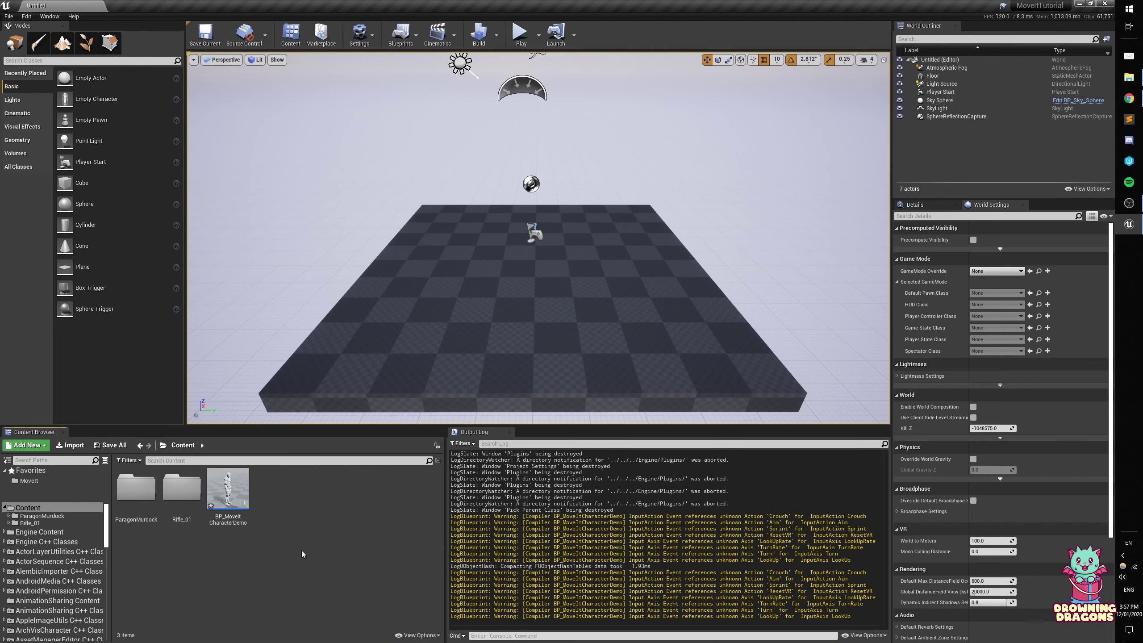
- Open the Murdock_Skeleton asset from the Murdock folder under ParagonMurdock/Characters/Heroes and show its skeleton tree
{"action": "double_click", "coordinate": [43, 516]}
{"action": "double_click", "coordinate": [40, 523]}
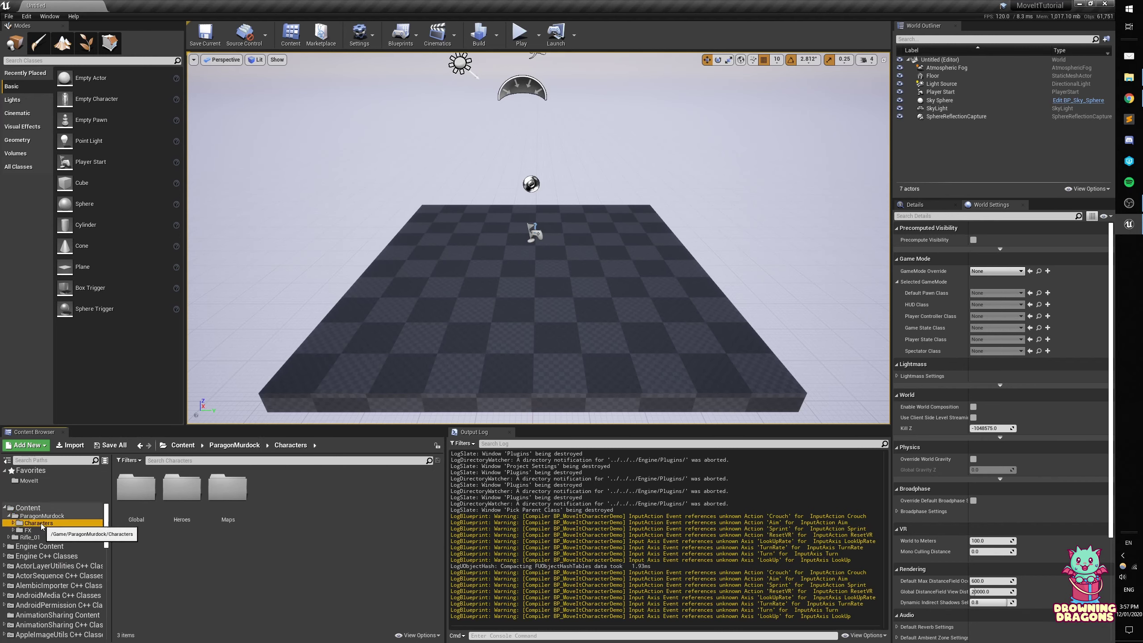
{"action": "double_click", "coordinate": [38, 537]}
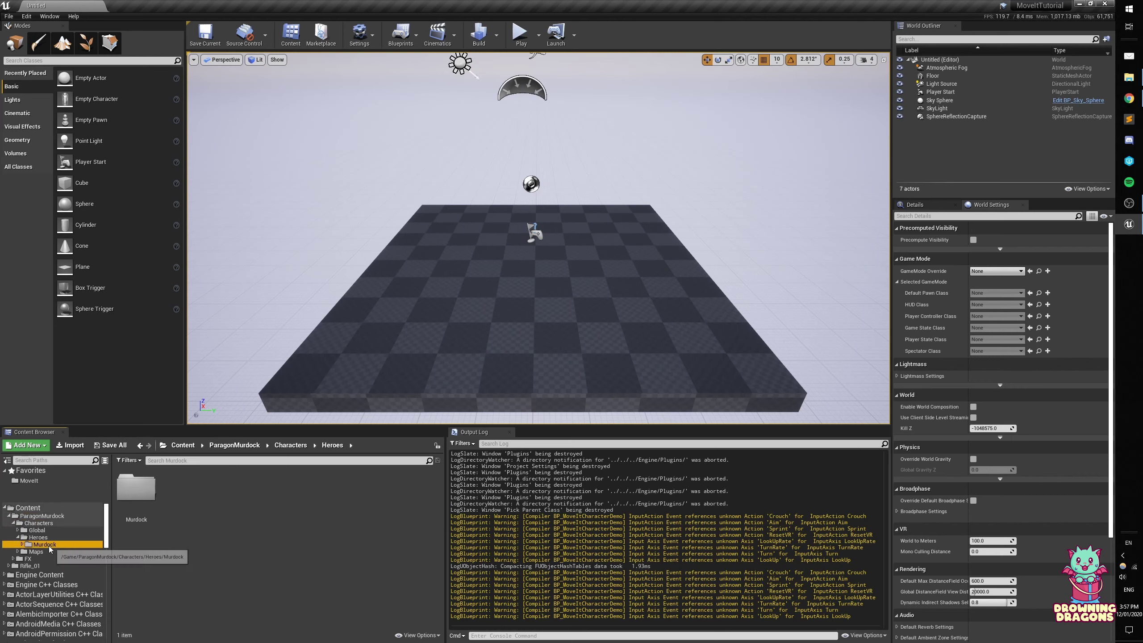
{"action": "left_click", "coordinate": [45, 545]}
{"action": "double_click", "coordinate": [230, 488]}
{"action": "left_click", "coordinate": [281, 507]}
{"action": "double_click", "coordinate": [281, 507]}
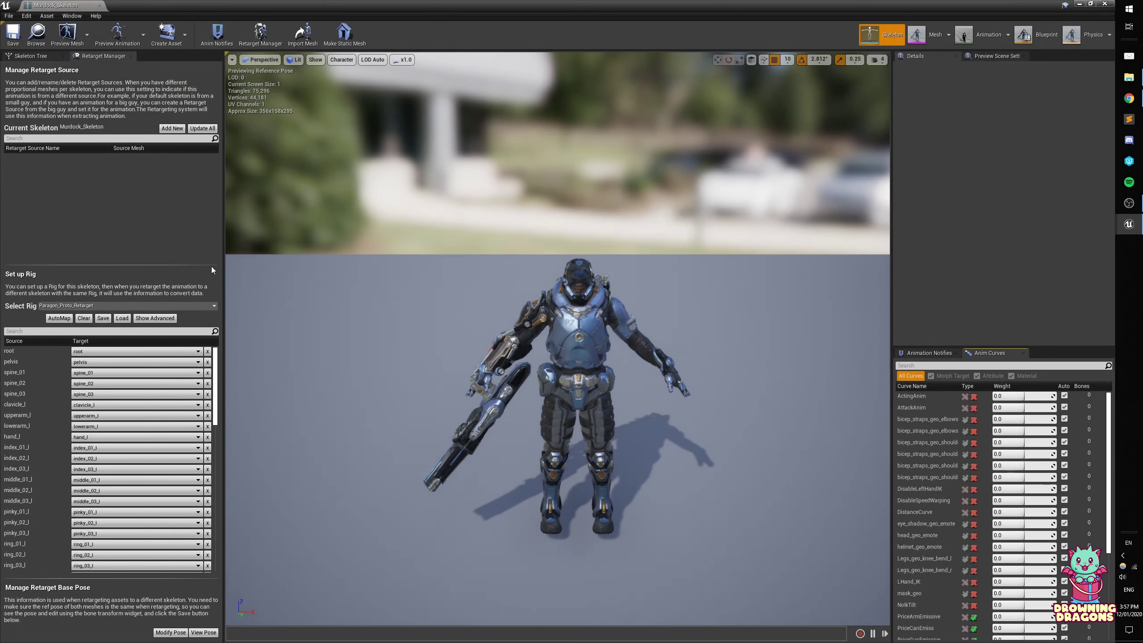
{"action": "left_click", "coordinate": [30, 56]}
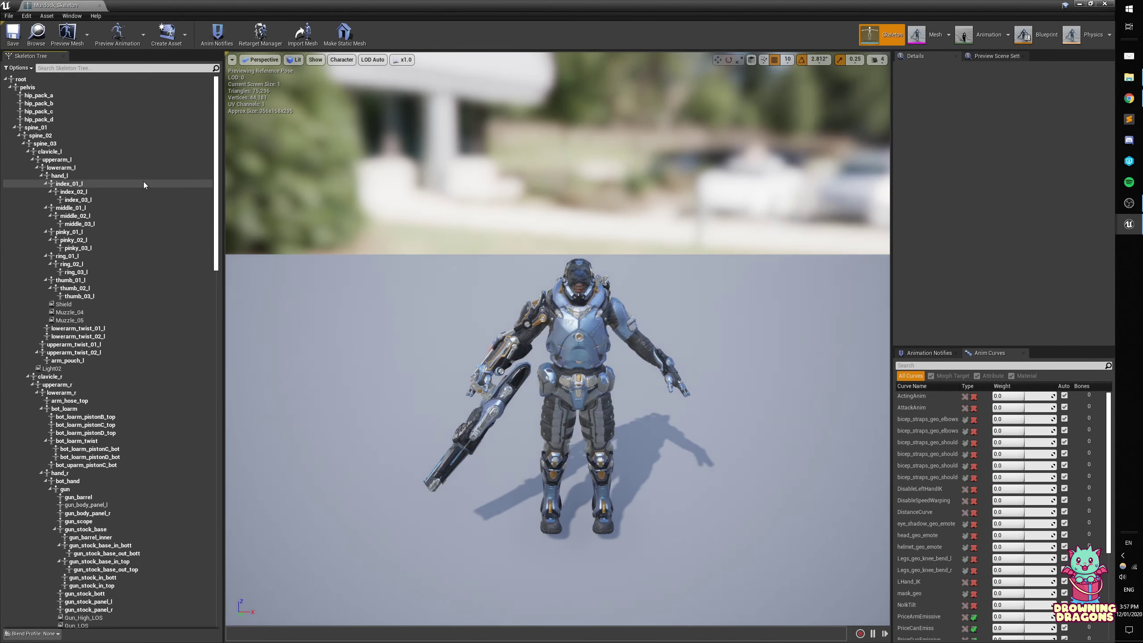
- Add a virtual bone to thigh_l with calf_l as the target bone
{"action": "left_click_drag", "start_coordinate": [212, 256], "coordinate": [196, 580]}
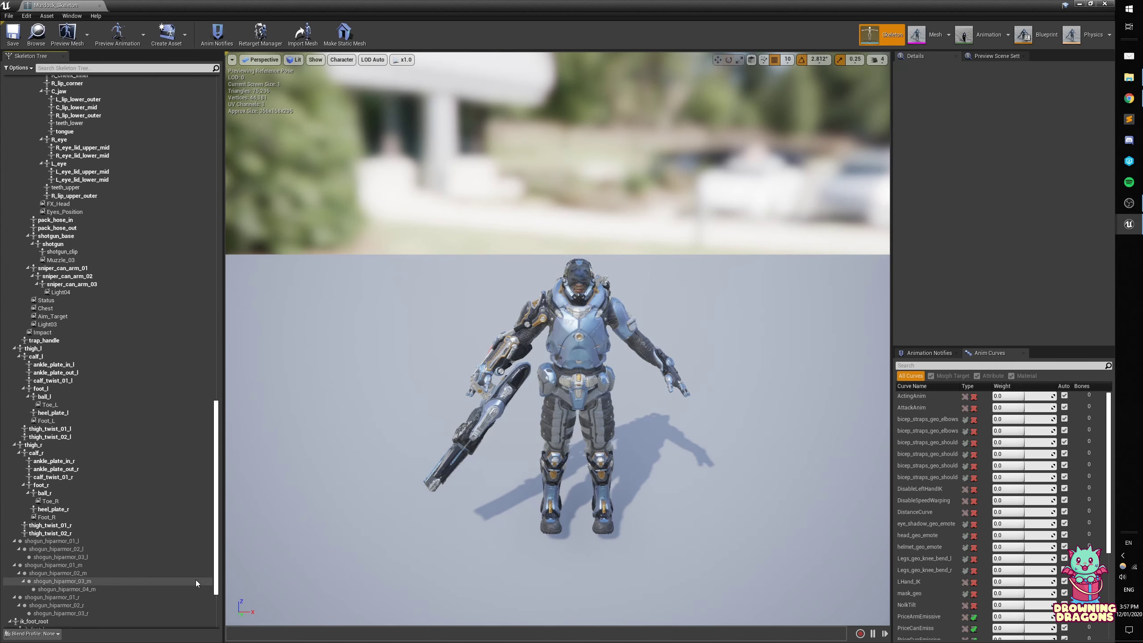
{"action": "right_click", "coordinate": [30, 350]}
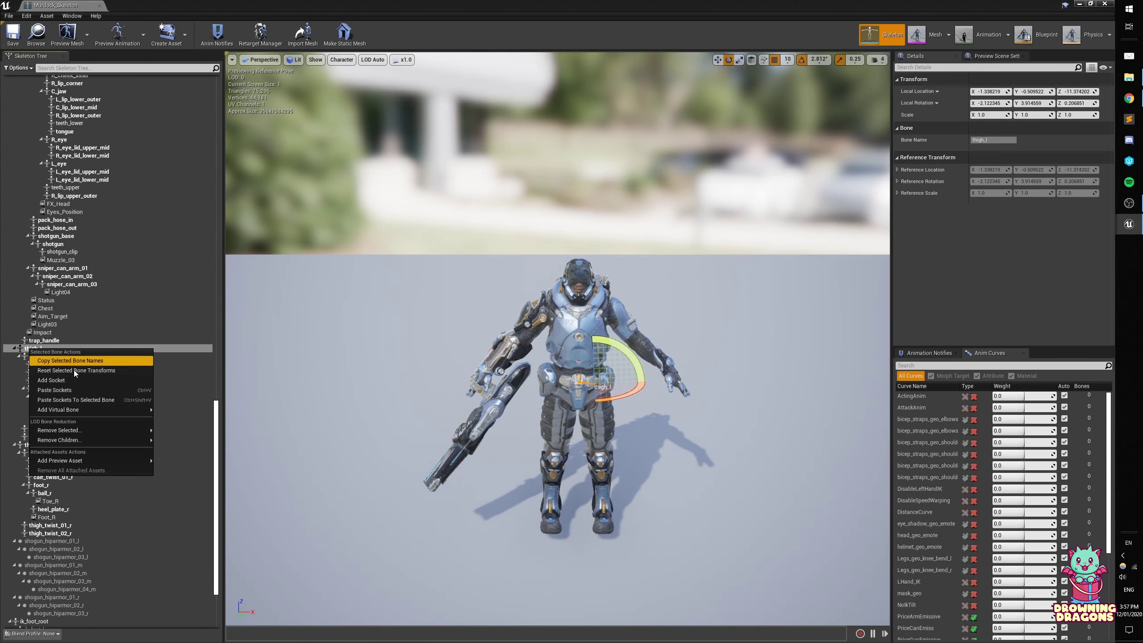
{"action": "mouse_move", "coordinate": [100, 411]}
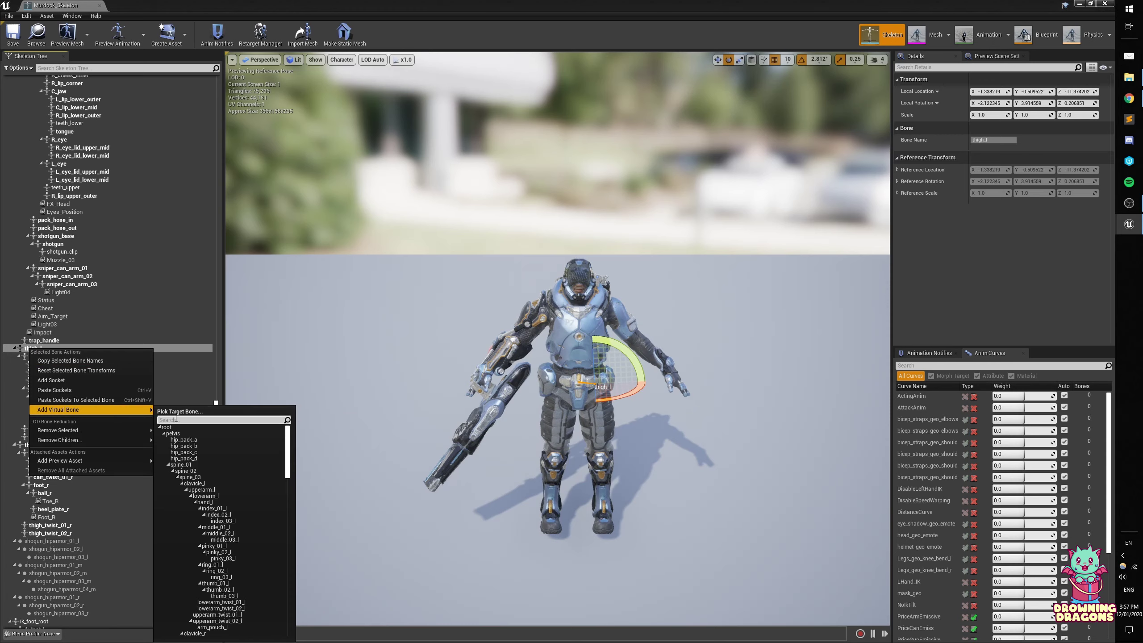
{"action": "type", "text": "calf_l"}
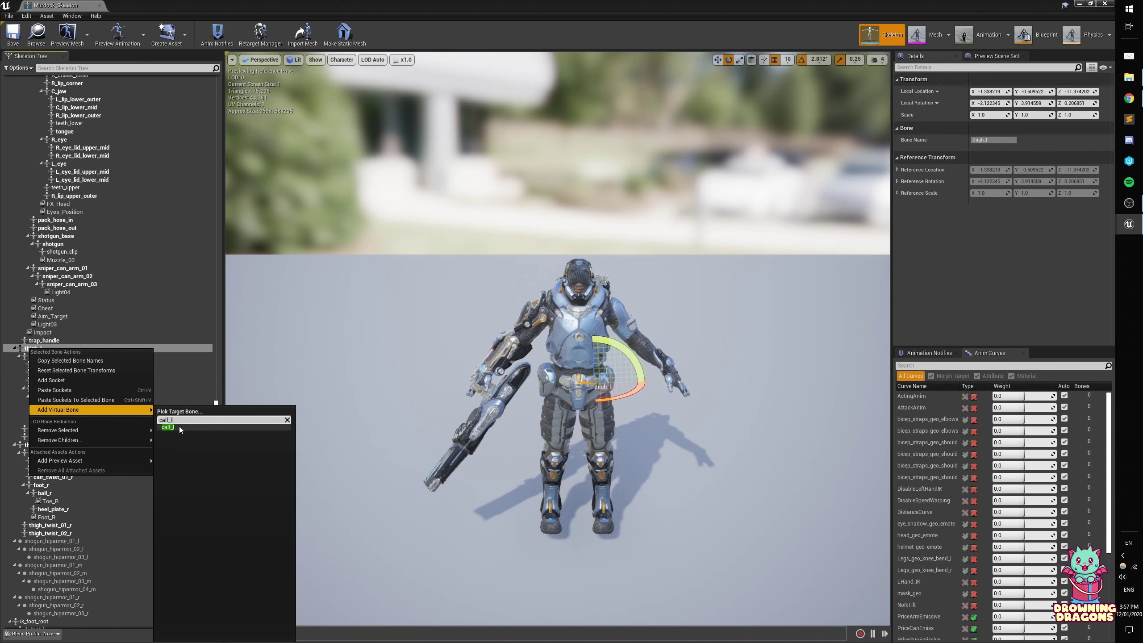
{"action": "left_click", "coordinate": [179, 427]}
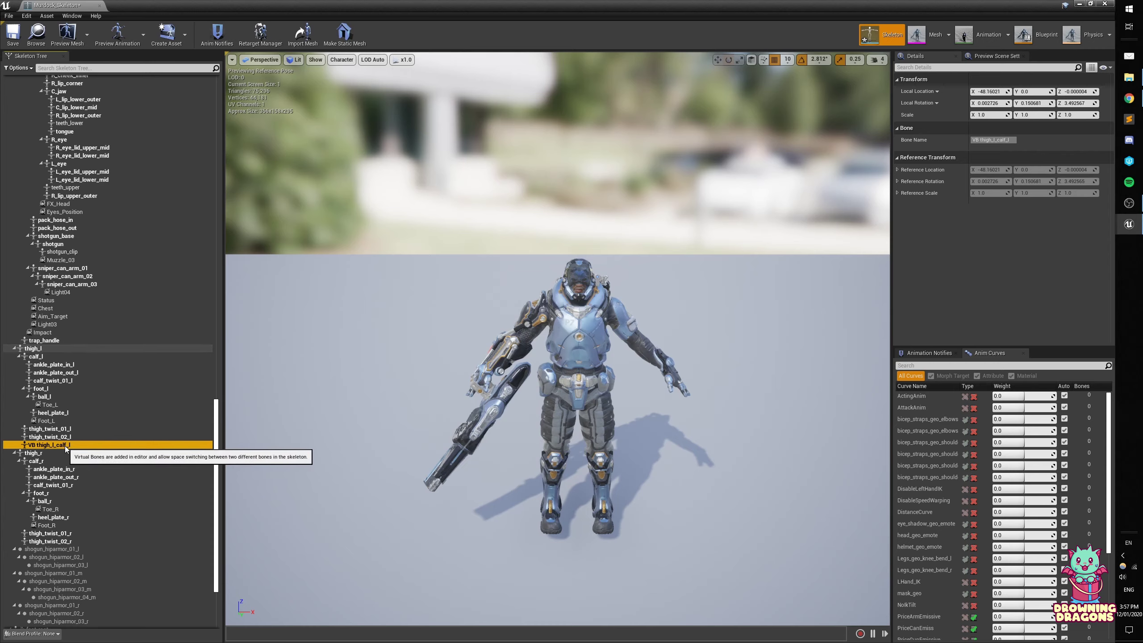
- Add a virtual bone to thigh_r with calf_r as the target bone
{"action": "right_click", "coordinate": [38, 453]}
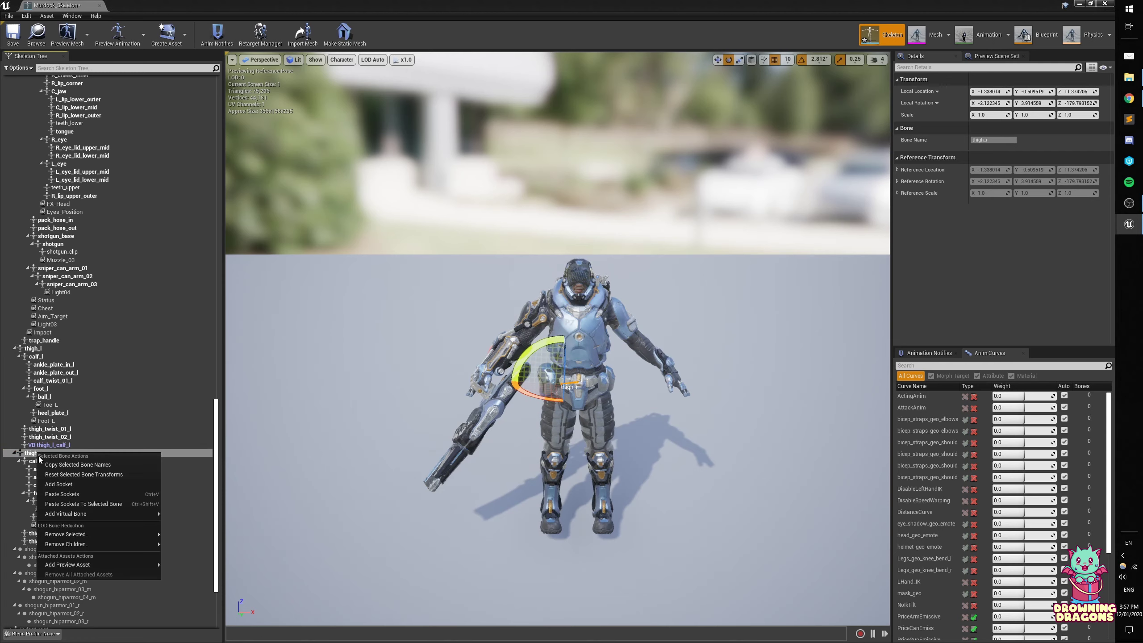
{"action": "mouse_move", "coordinate": [97, 512]}
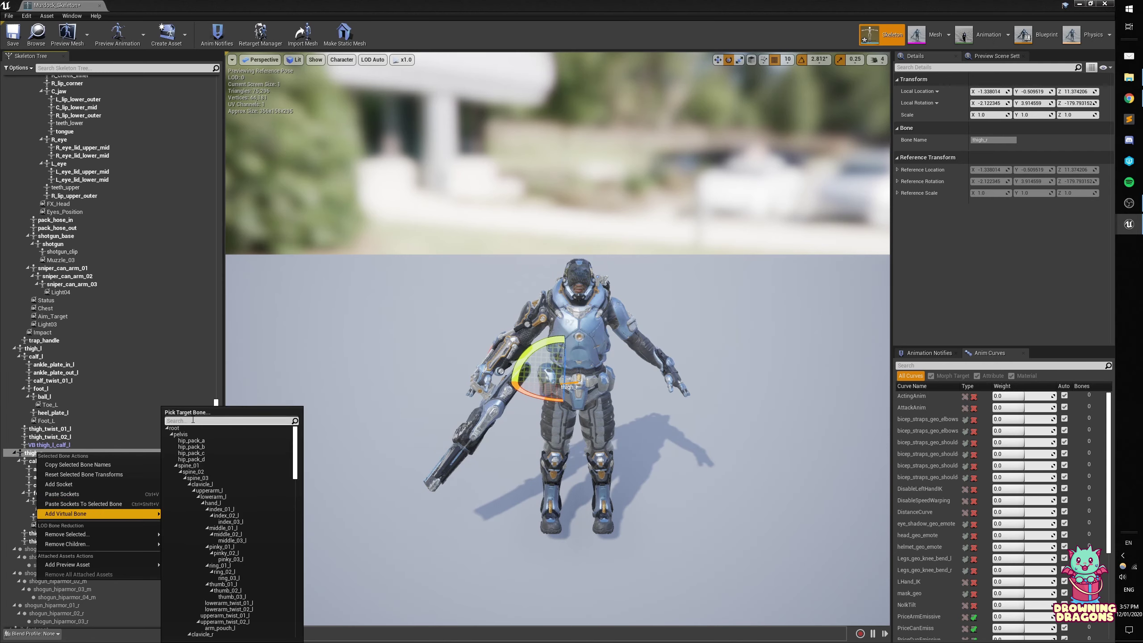
{"action": "type", "text": "calf"}
{"action": "left_click", "coordinate": [186, 441]}
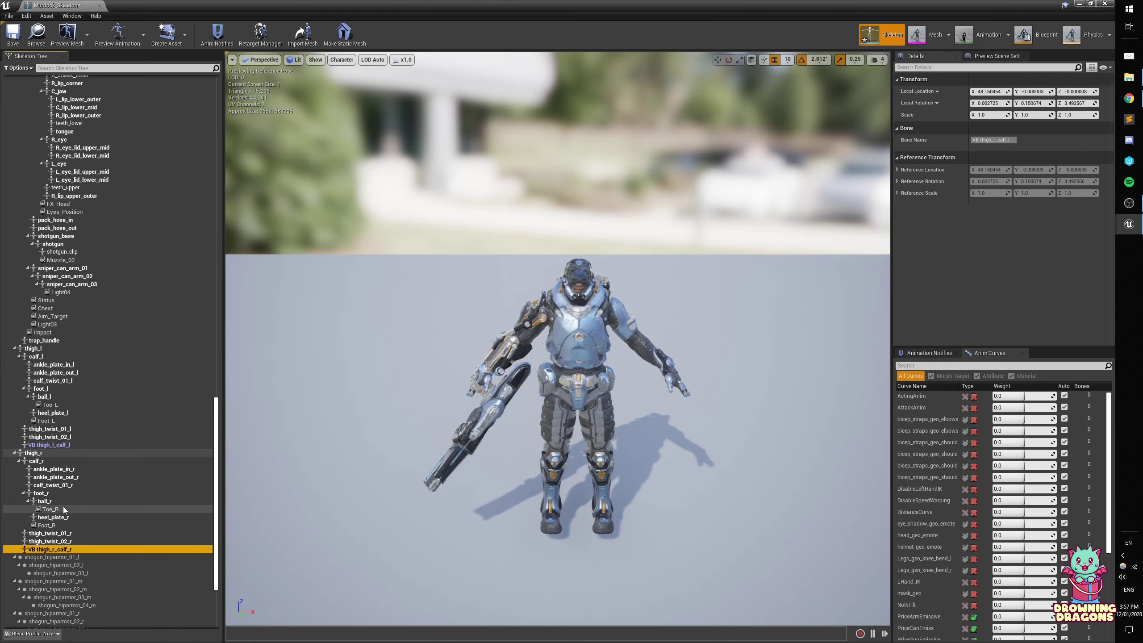
- Add a virtual bone to upperarm_l with lowerarm_l as the target bone
{"action": "scroll", "coordinate": [89, 447], "scroll_direction": "up", "scroll_amount": 3}
{"action": "scroll", "coordinate": [89, 447], "scroll_direction": "up", "scroll_amount": 20}
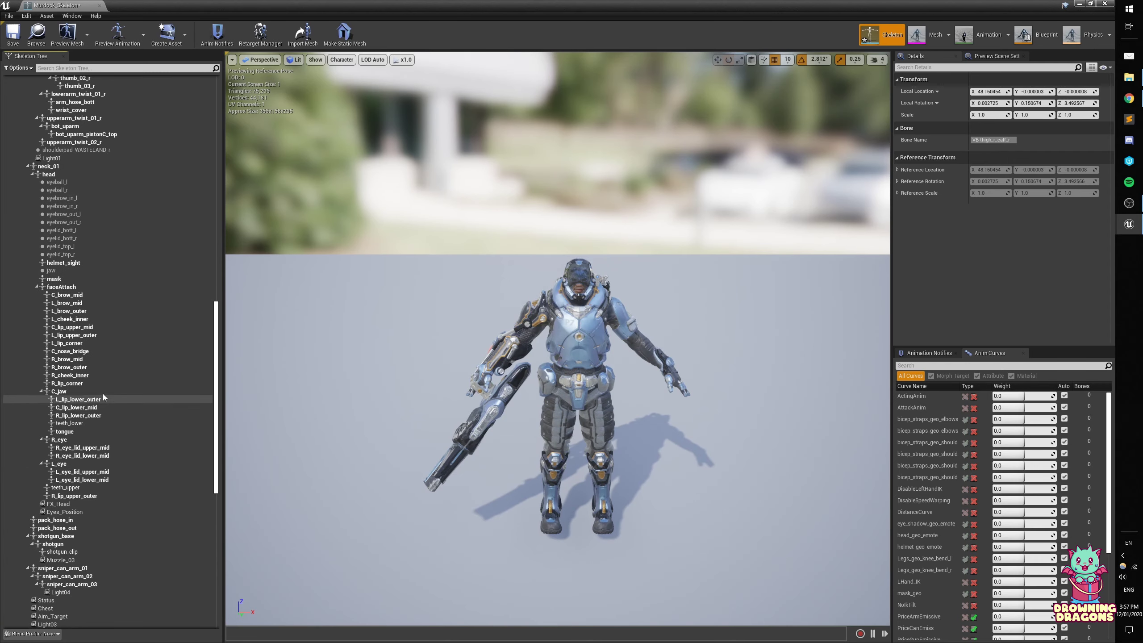
{"action": "scroll", "coordinate": [120, 361], "scroll_direction": "up", "scroll_amount": 15}
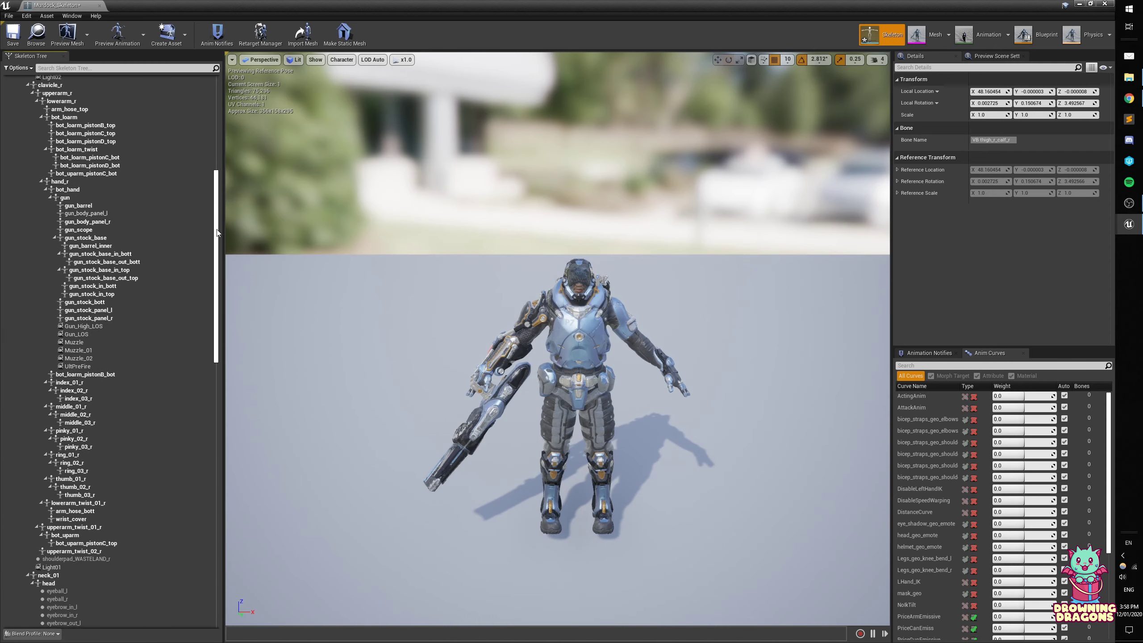
{"action": "right_click", "coordinate": [61, 97]}
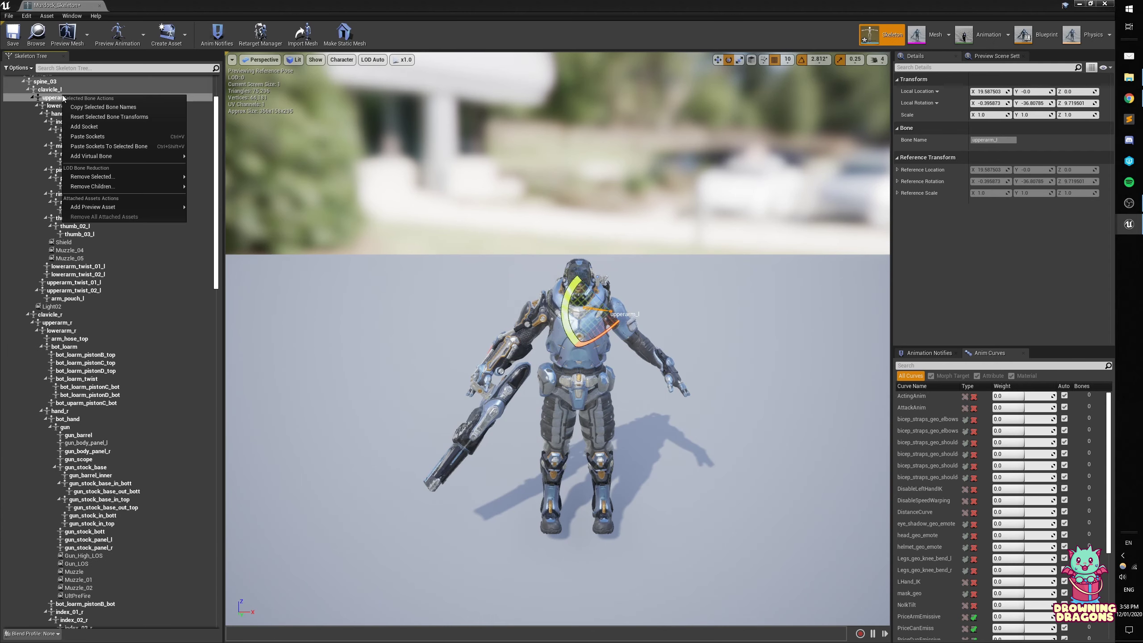
{"action": "mouse_move", "coordinate": [178, 156]}
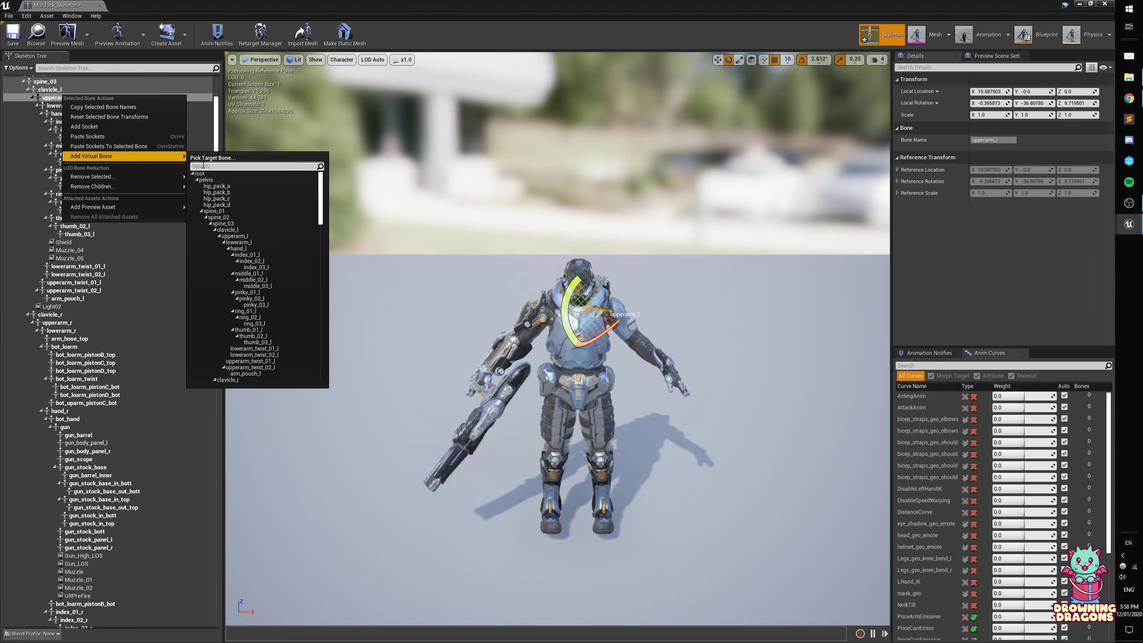
{"action": "type", "text": "lower"}
{"action": "left_click", "coordinate": [207, 174]}
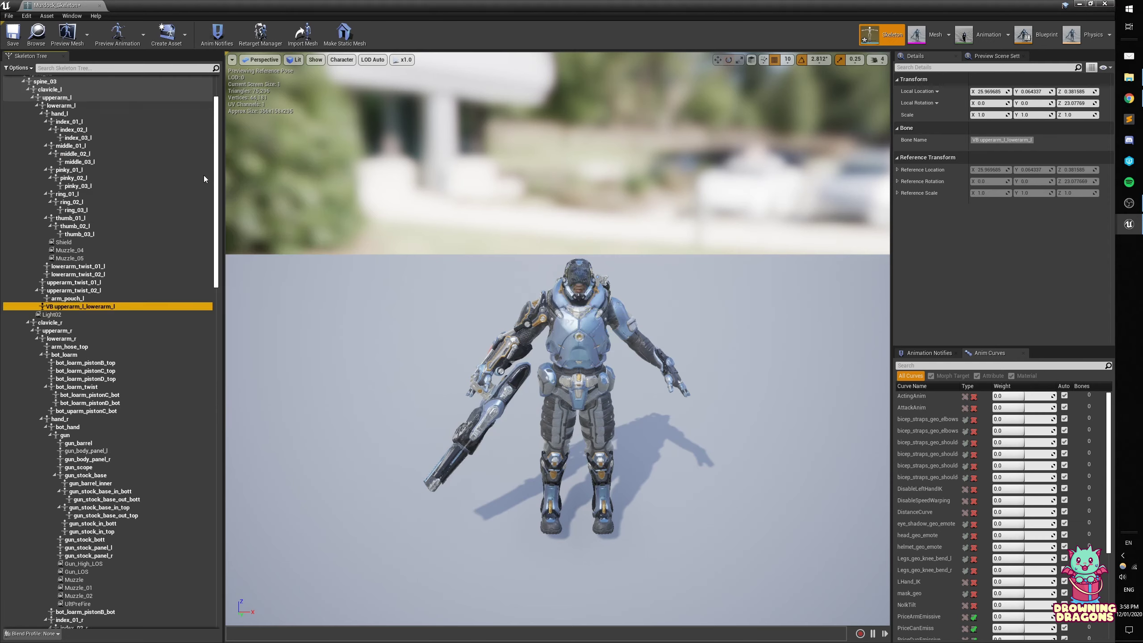
- Add a virtual bone to upperarm_r with lowerarm_r as the target bone
{"action": "right_click", "coordinate": [47, 323]}
{"action": "right_click", "coordinate": [46, 330]}
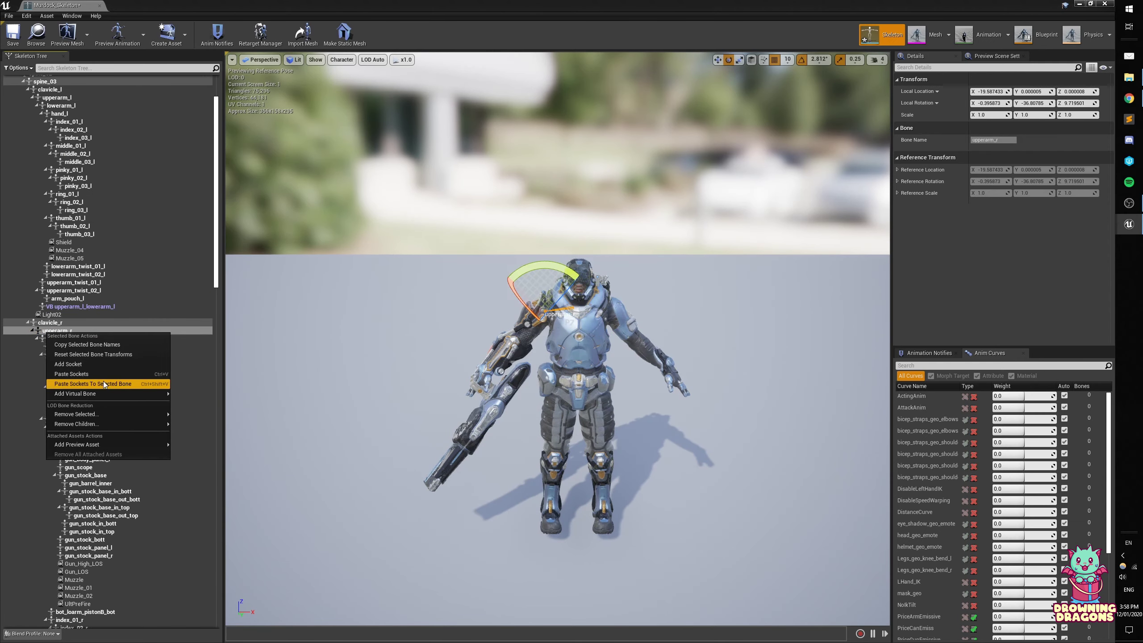
{"action": "mouse_move", "coordinate": [100, 393]}
{"action": "type", "text": "lowe"}
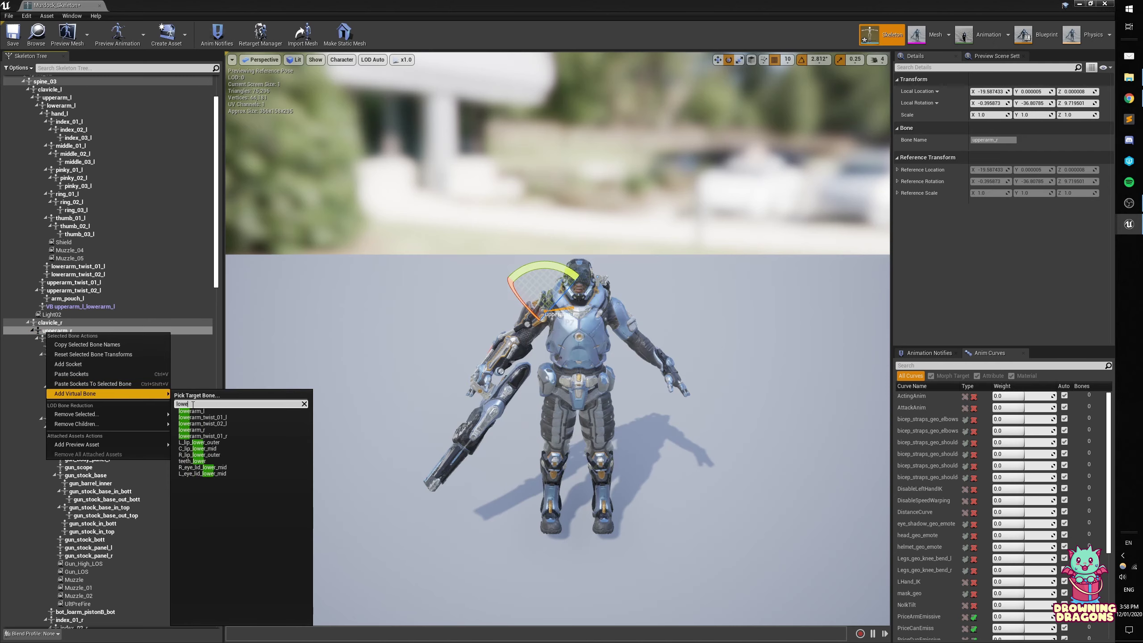
{"action": "type", "text": "r"}
{"action": "left_click", "coordinate": [206, 429]}
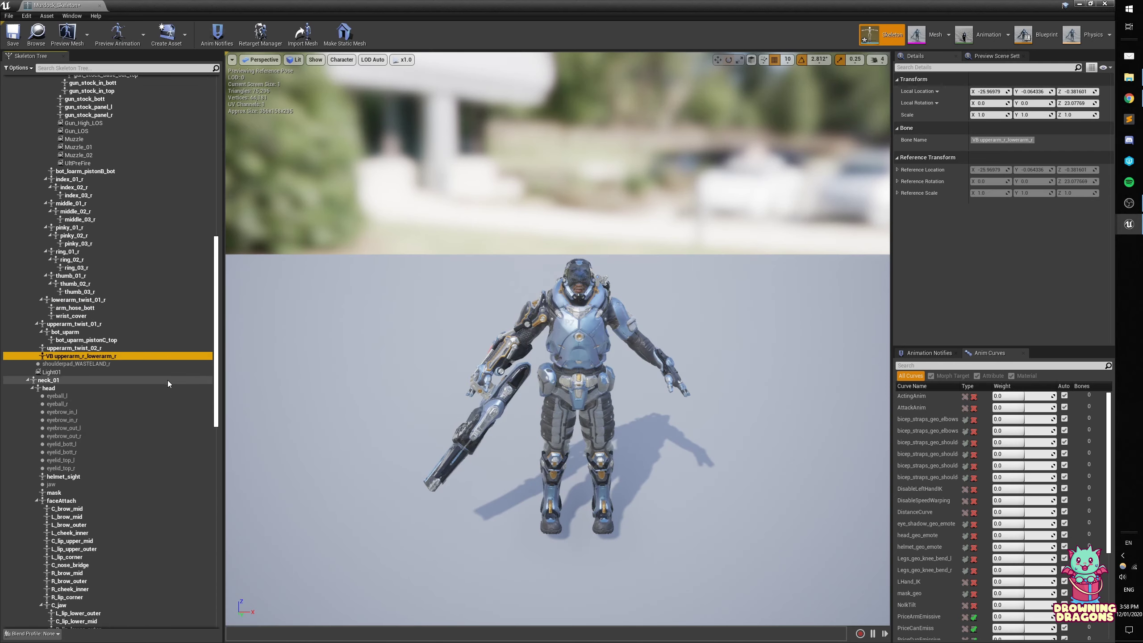
- Add a socket named eye_level to the head bone
{"action": "right_click", "coordinate": [55, 389]}
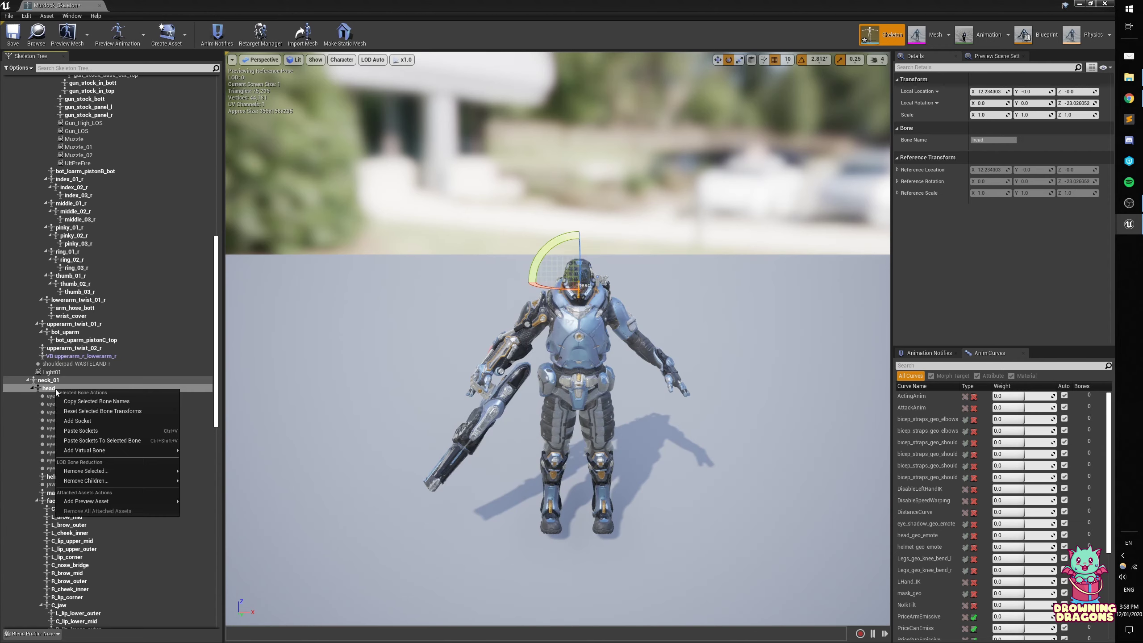
{"action": "left_click", "coordinate": [91, 422]}
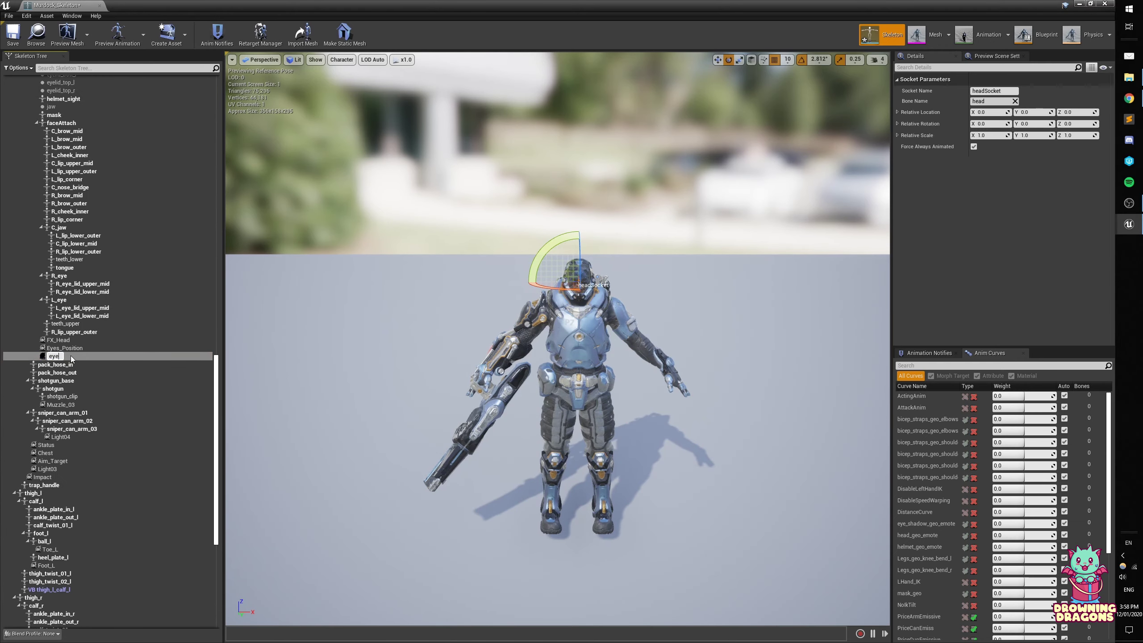
{"action": "key", "text": "Return"}
- Move the eye_level socket forward and up to the character's eyes, at about X 3.18, Y 9.01 relative to the head
{"action": "right_click_drag", "start_coordinate": [383, 361], "coordinate": [576, 360]}
{"action": "key", "text": "a"}
{"action": "right_click_drag", "start_coordinate": [450, 344], "coordinate": [419, 317]}
{"action": "key", "text": "w"}
{"action": "key", "text": "w"}
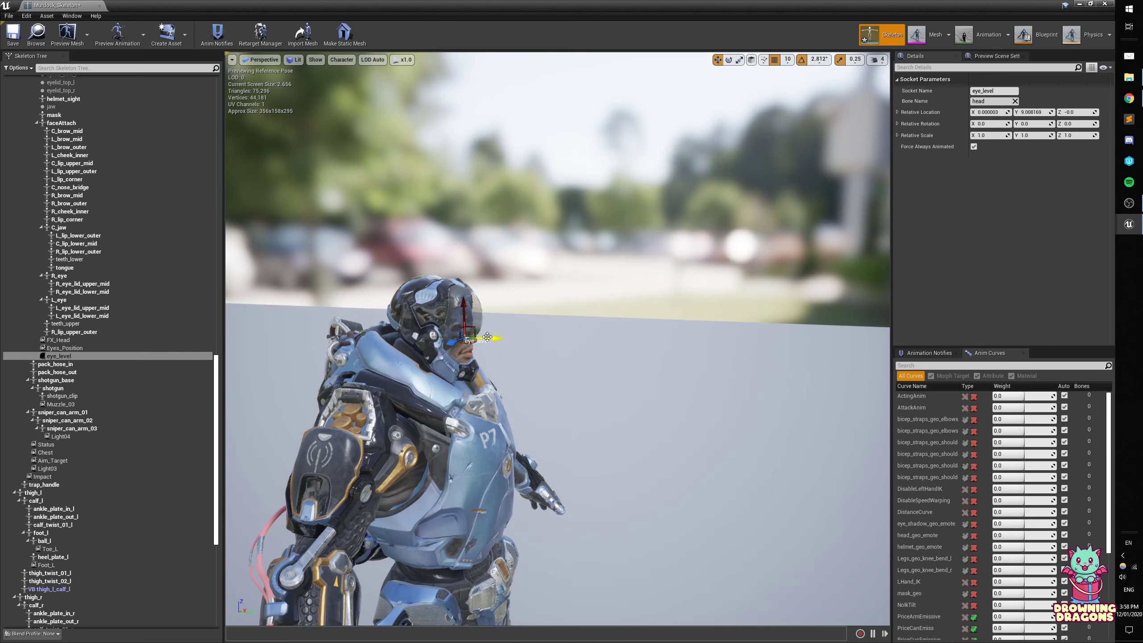
{"action": "key", "text": "d"}
{"action": "key", "text": "s"}
{"action": "right_click_drag", "start_coordinate": [498, 371], "coordinate": [387, 371]}
- Add a socket named footstep_r to ball_r and position it at the sole, about X 4.9, Y -4.2
{"action": "scroll", "coordinate": [113, 493], "scroll_direction": "down", "scroll_amount": 3}
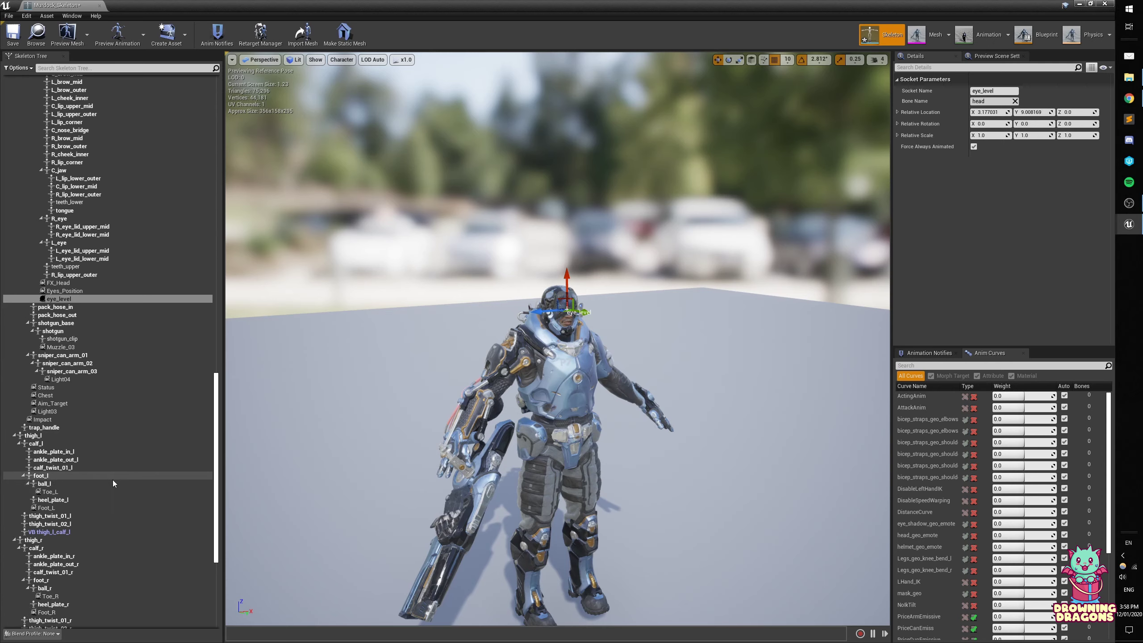
{"action": "scroll", "coordinate": [115, 480], "scroll_direction": "down", "scroll_amount": 3}
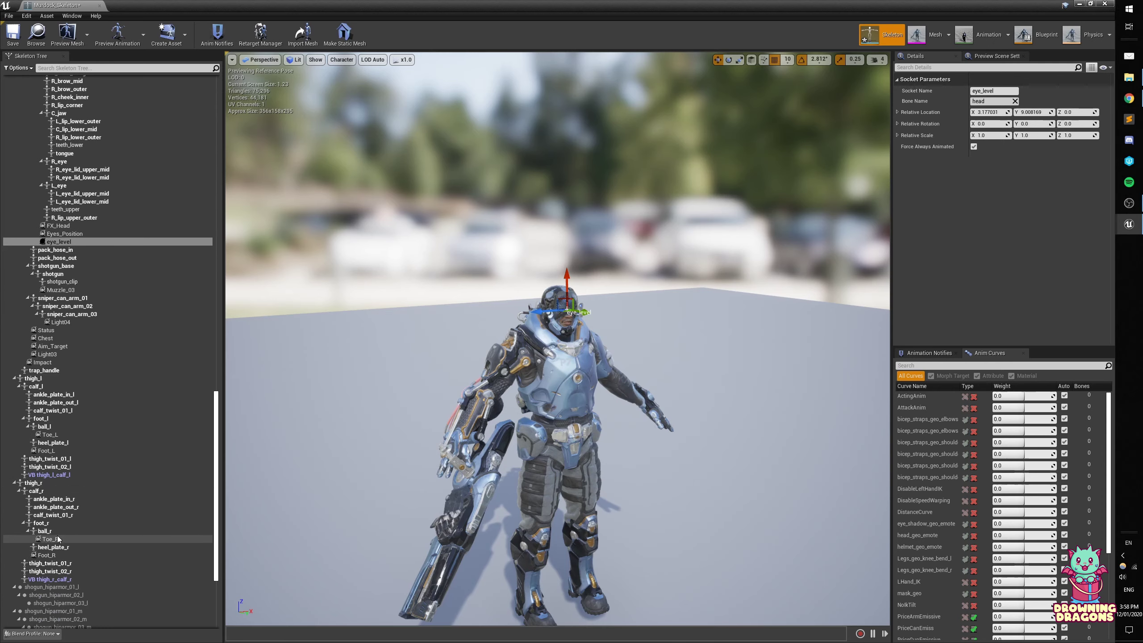
{"action": "right_click", "coordinate": [48, 535]}
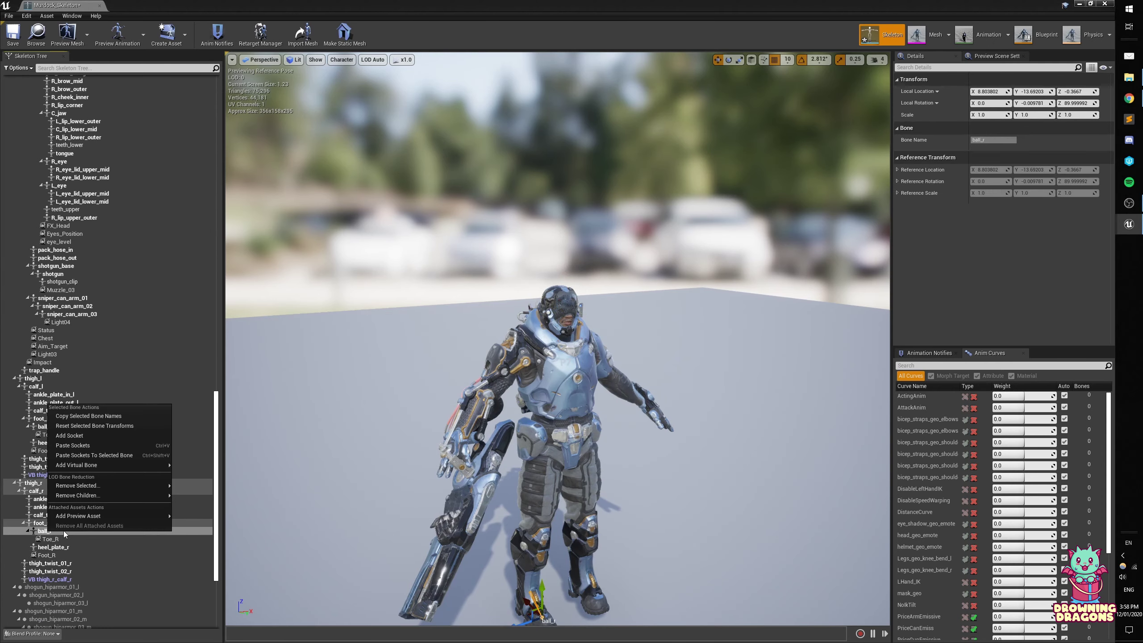
{"action": "left_click", "coordinate": [104, 445]}
{"action": "type", "text": "f"}
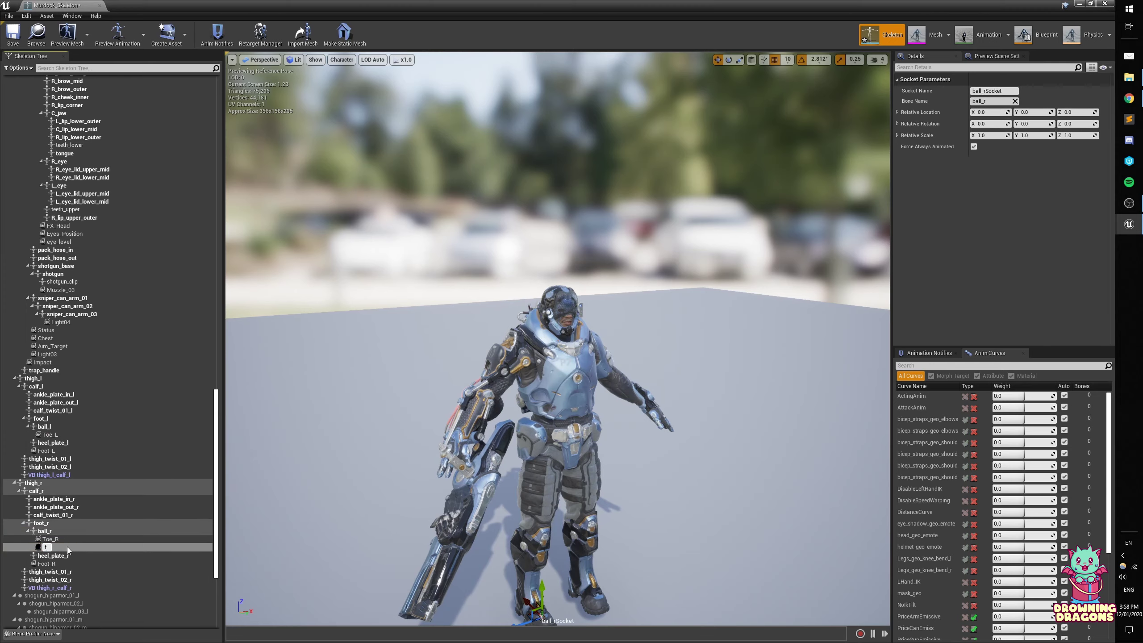
{"action": "type", "text": "ootstep_r"}
{"action": "key", "text": "Return"}
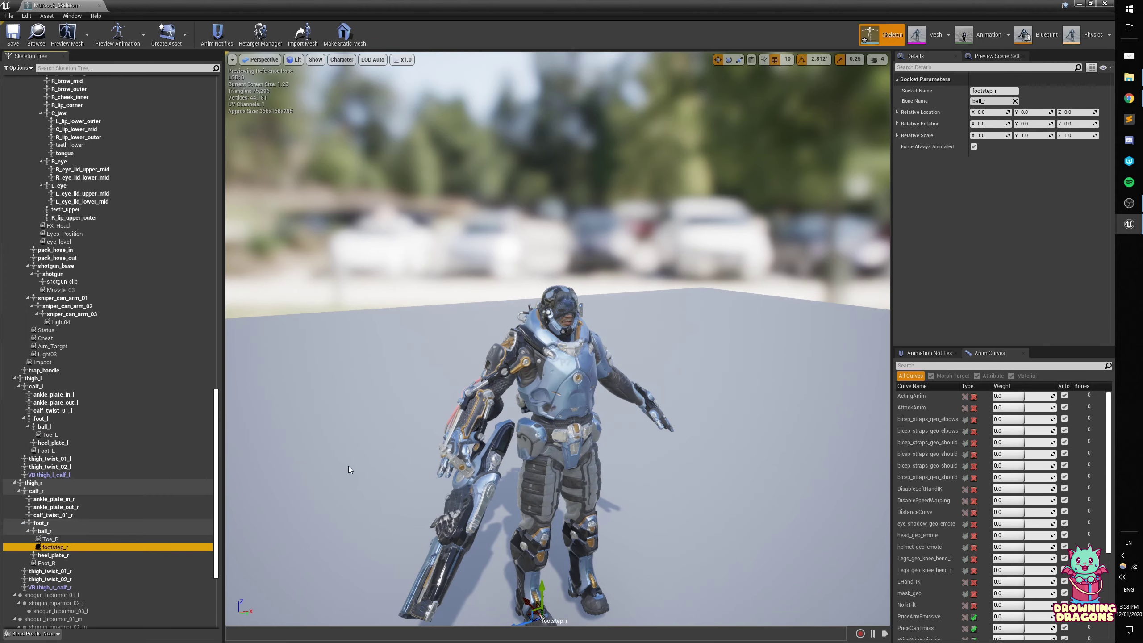
{"action": "key", "text": "f"}
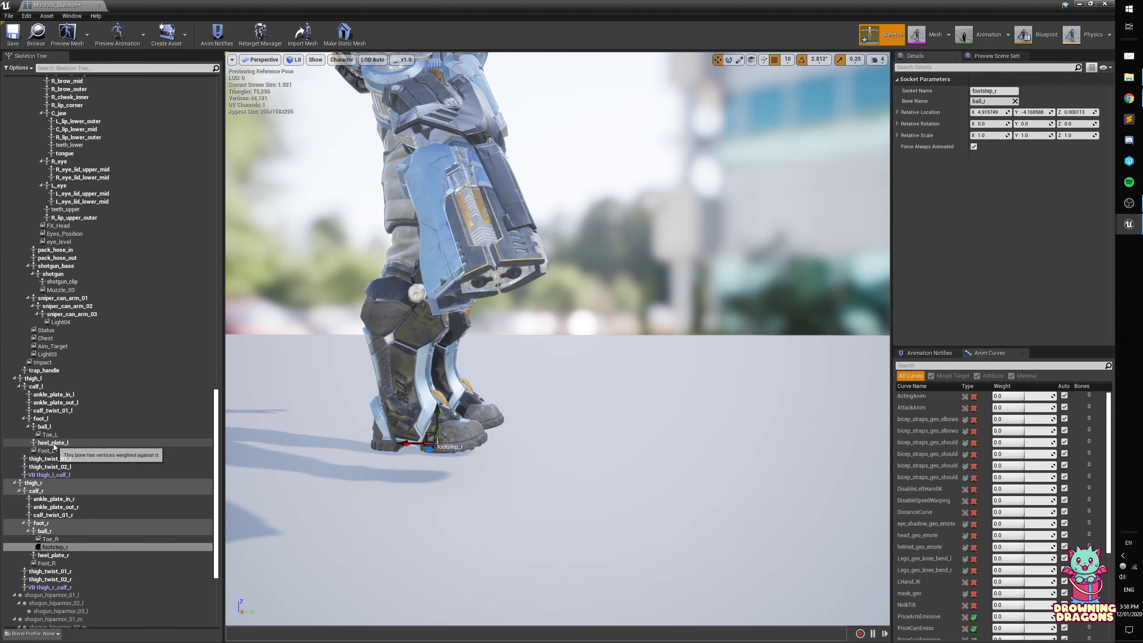
- Add a socket named footstep_l to the ball_l bone
{"action": "right_click", "coordinate": [44, 427]}
{"action": "left_click", "coordinate": [70, 459]}
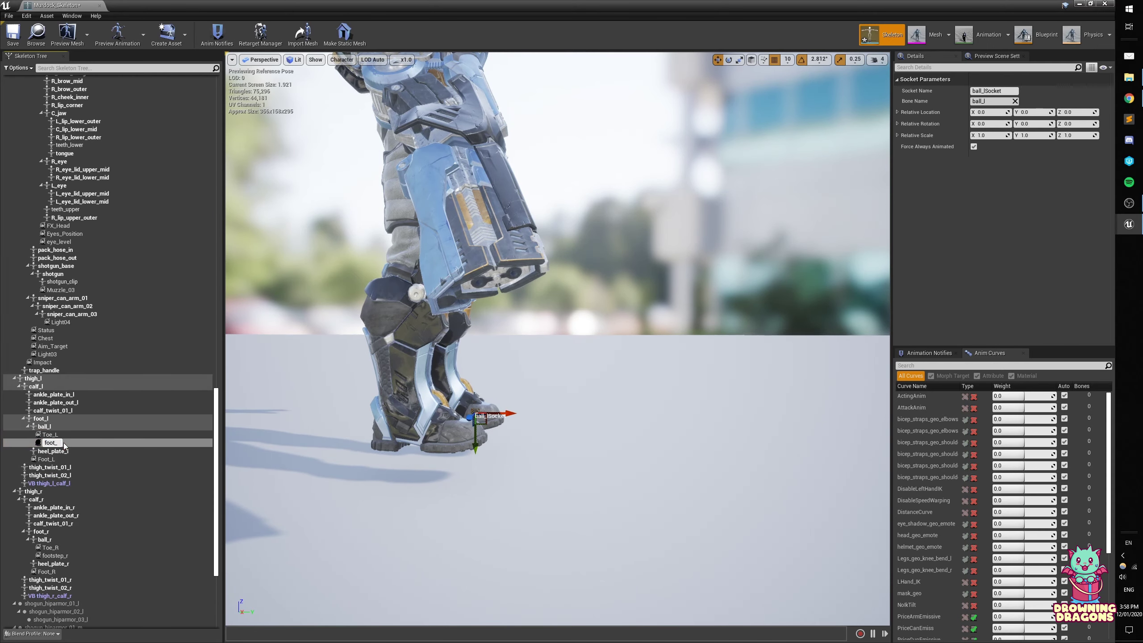
{"action": "type", "text": "footstep_l"}
{"action": "key", "text": "Return"}
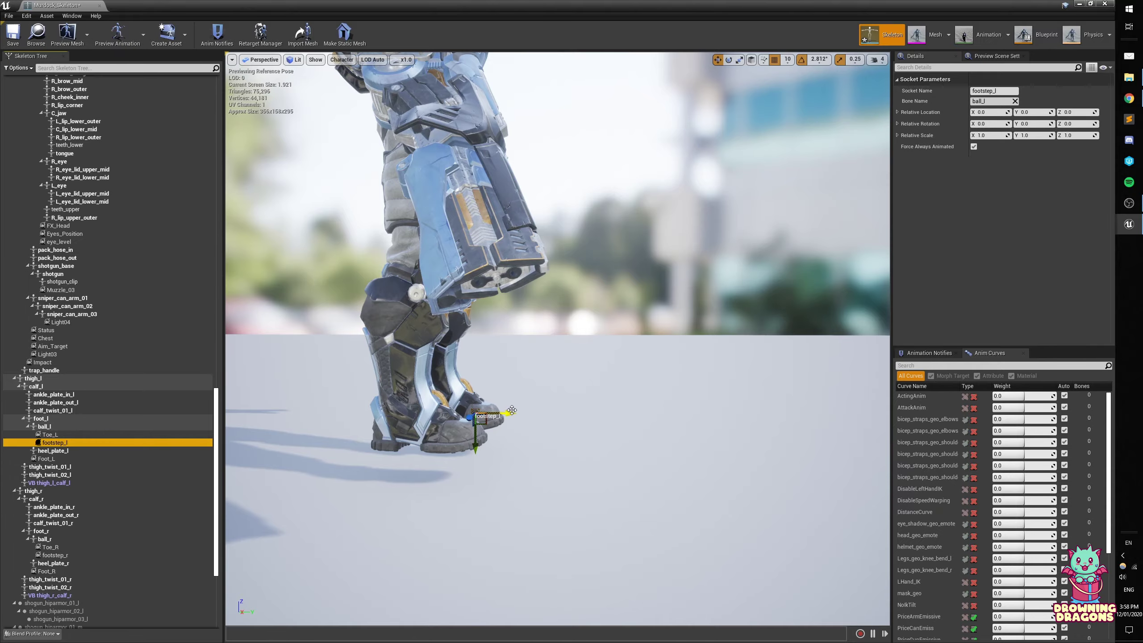
- Move the footstep_l socket under the left foot, to about X -7.3, Z -5.3, and save the skeleton
{"action": "left_click_drag", "start_coordinate": [512, 411], "coordinate": [492, 410]}
{"action": "right_click_drag", "start_coordinate": [491, 410], "coordinate": [297, 441]}
{"action": "left_click_drag", "start_coordinate": [431, 425], "coordinate": [431, 435]}
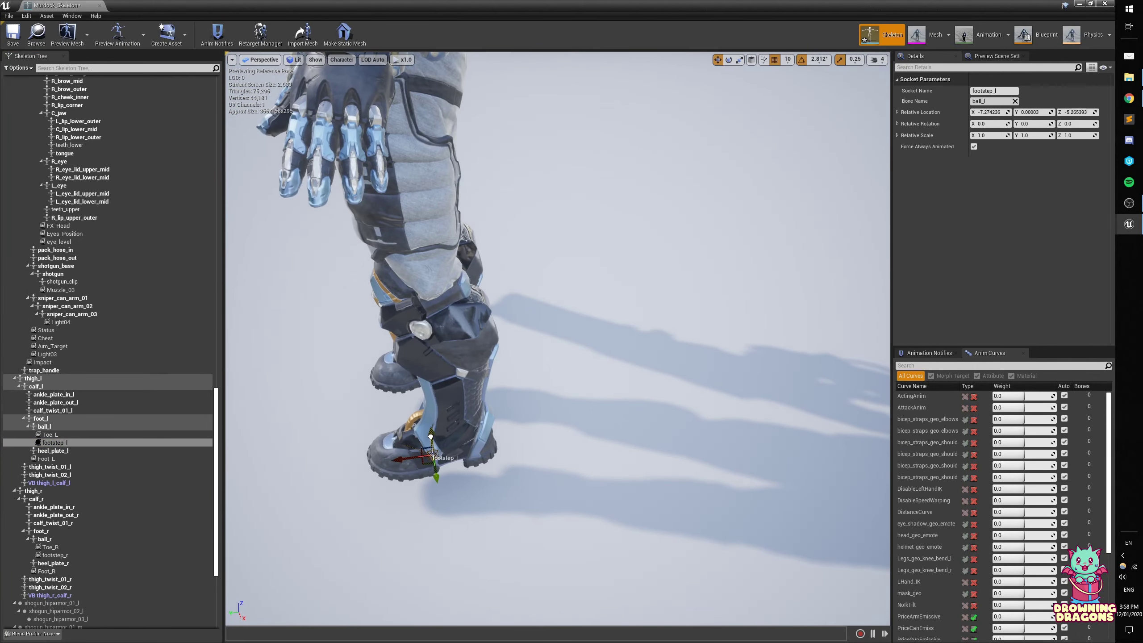
{"action": "key", "text": "ctrl+s"}
- Check the skeleton's IK bones from ik_foot_root through ik_hand_r
{"action": "scroll", "coordinate": [67, 495], "scroll_direction": "down", "scroll_amount": 6}
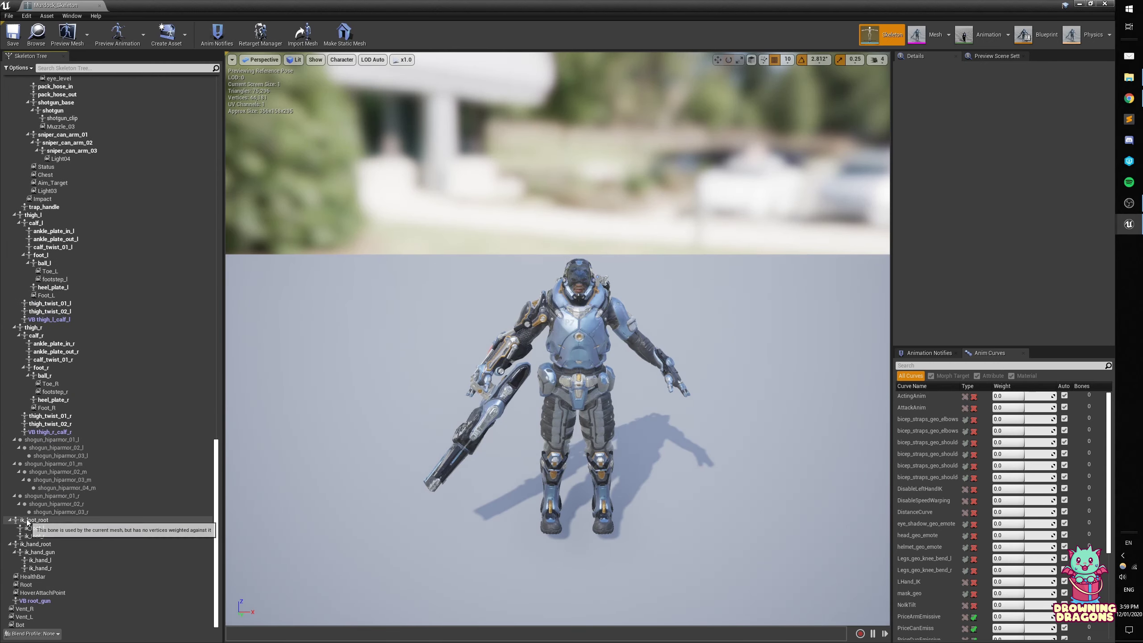
{"action": "left_click", "coordinate": [34, 520]}
{"action": "left_click", "coordinate": [36, 570], "text": "shift"}
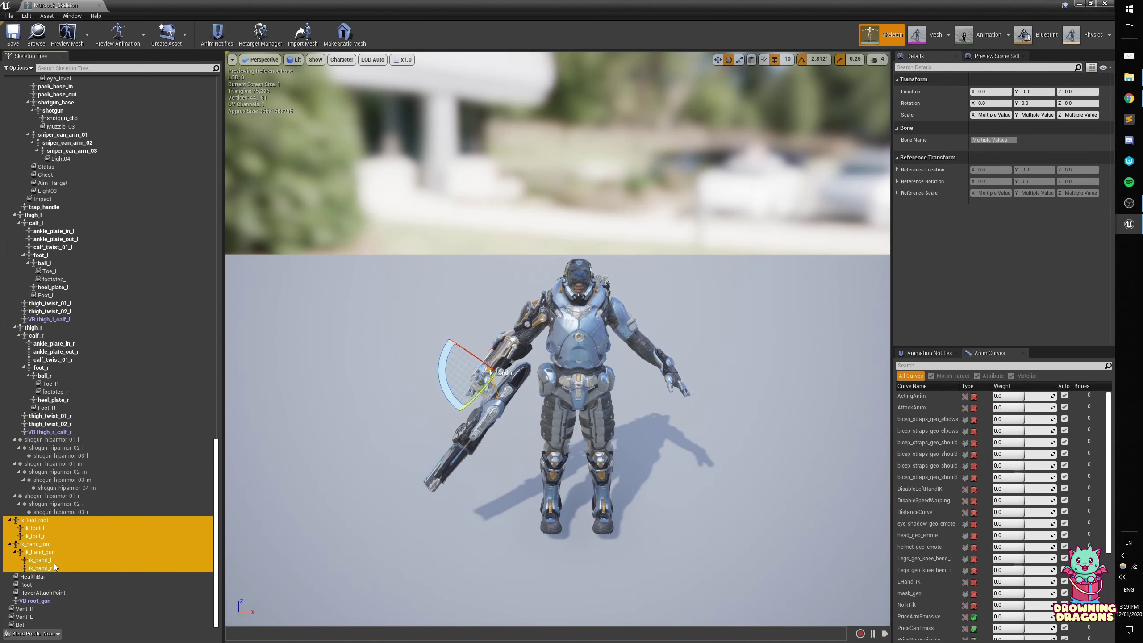
{"action": "mouse_move", "coordinate": [253, 472]}
{"action": "right_mouse_down"}
{"action": "mouse_move", "coordinate": [315, 468]}
{"action": "mouse_move", "coordinate": [254, 472]}
{"action": "right_mouse_up"}
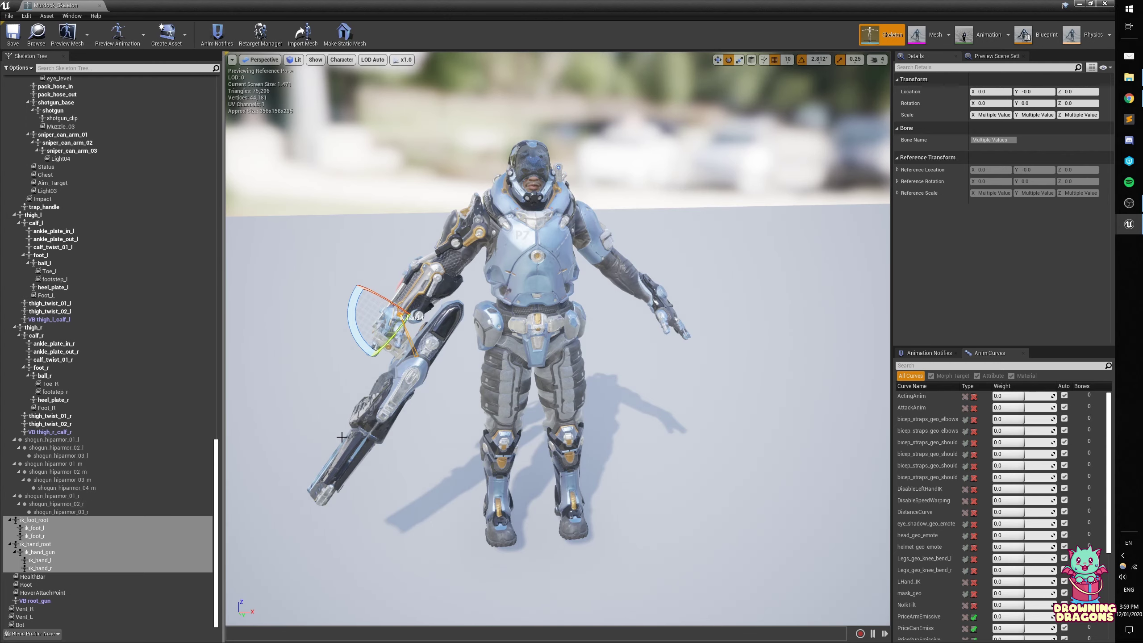
{"action": "left_click_drag", "start_coordinate": [343, 430], "coordinate": [261, 459]}
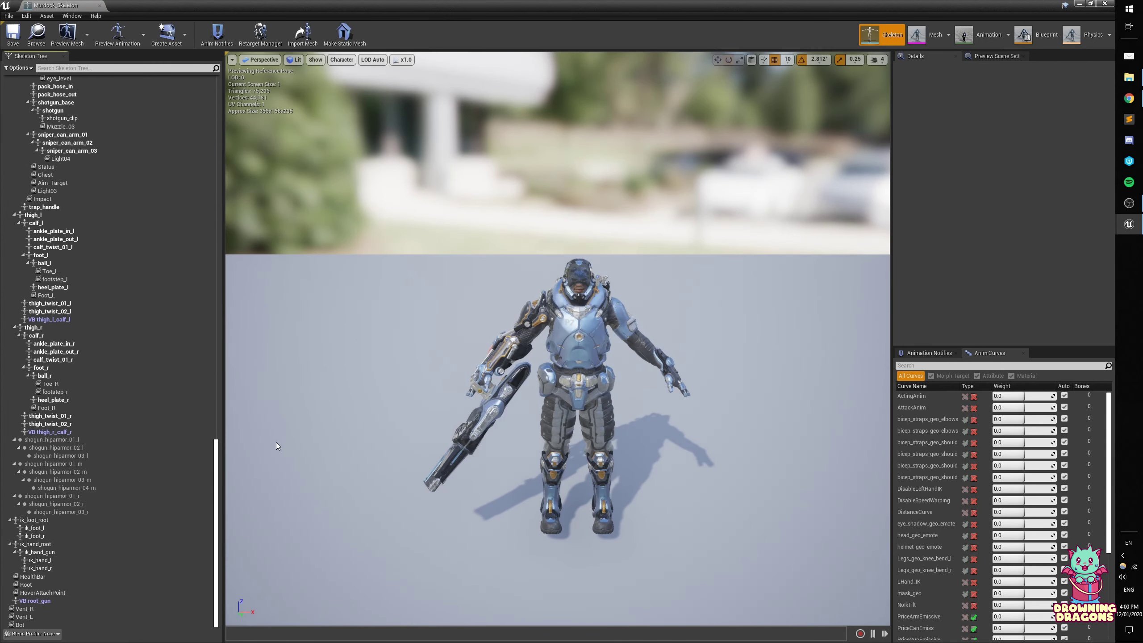
- Show the bone retargeting options and recursively set translation retargeting to Skeleton for all bones from root down
{"action": "left_click", "coordinate": [27, 68]}
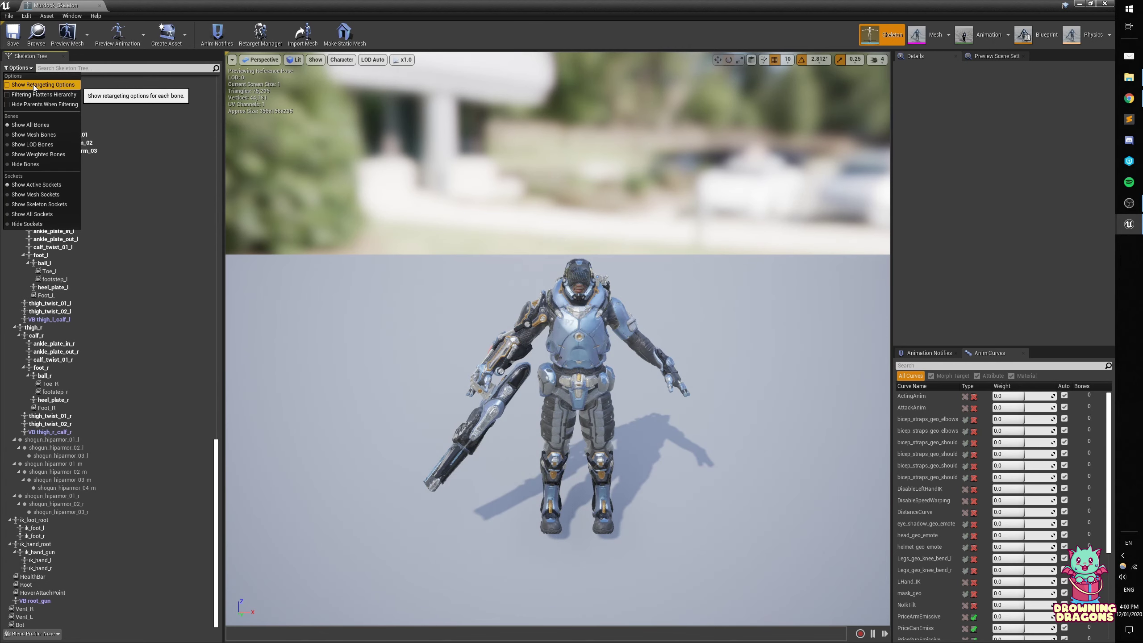
{"action": "left_click", "coordinate": [33, 84]}
{"action": "left_click", "coordinate": [117, 90]}
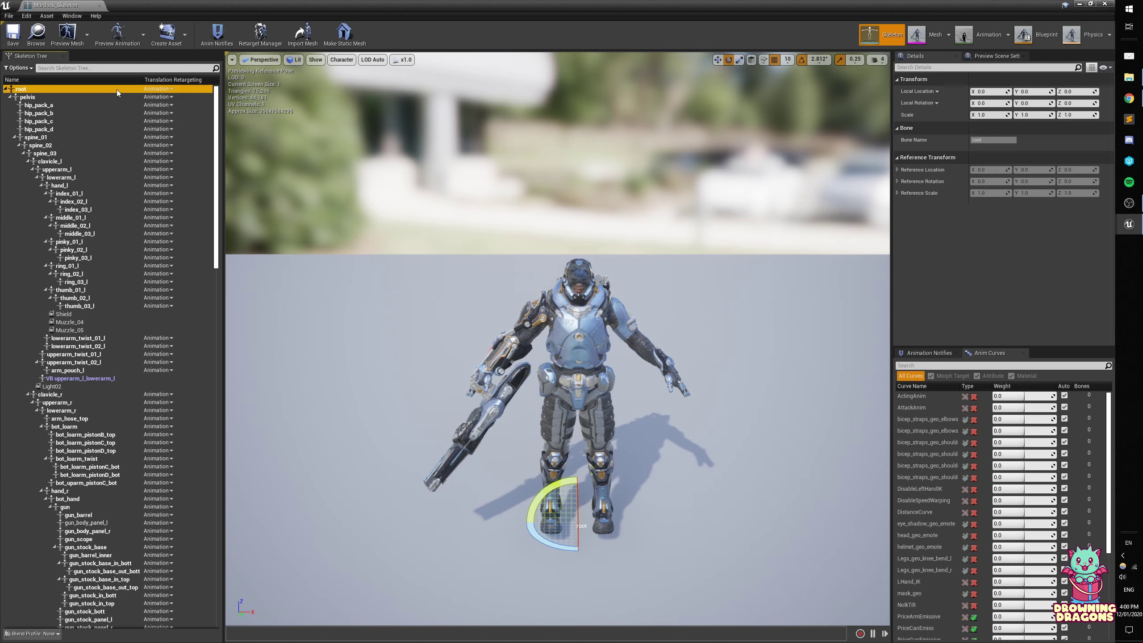
{"action": "key", "text": "shift+End"}
{"action": "right_click", "coordinate": [107, 93]}
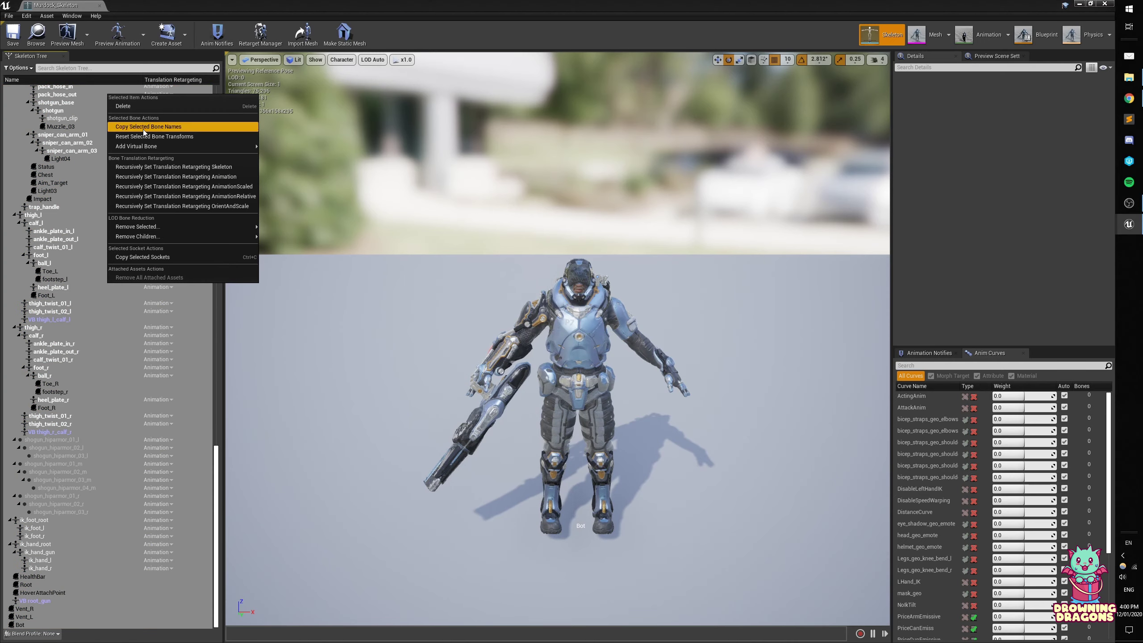
{"action": "left_click", "coordinate": [173, 166]}
{"action": "left_click", "coordinate": [195, 238]}
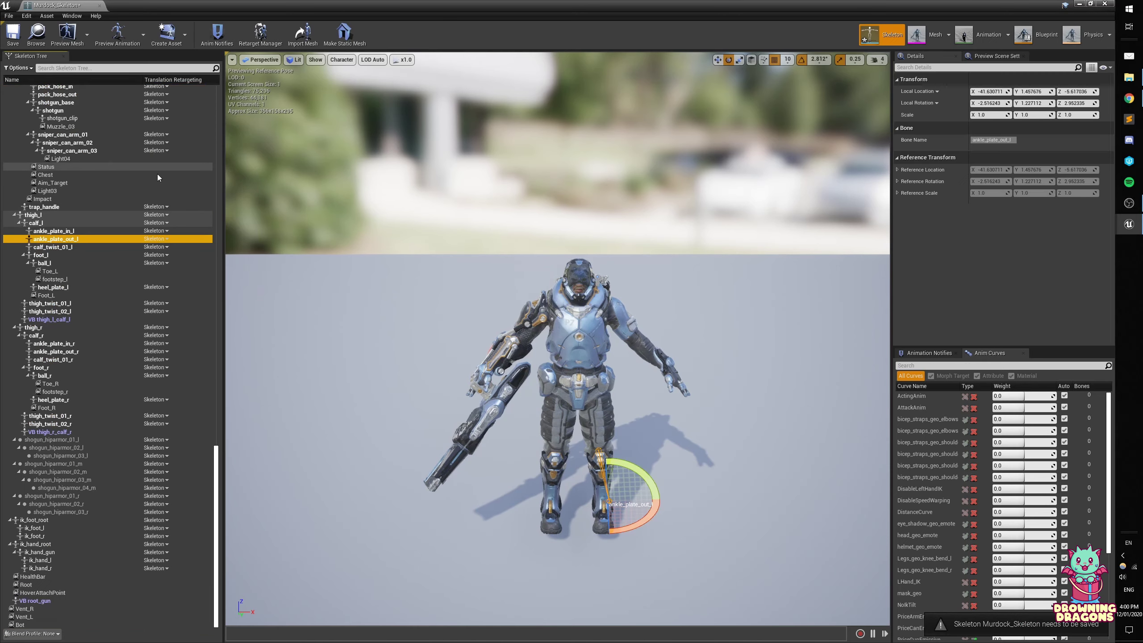
- Recursively set translation retargeting to Animation for the IK bones from ik_foot_root through ik_hand_r
{"action": "left_click", "coordinate": [72, 520]}
{"action": "left_click", "coordinate": [40, 568], "text": "shift"}
{"action": "right_click", "coordinate": [100, 526]}
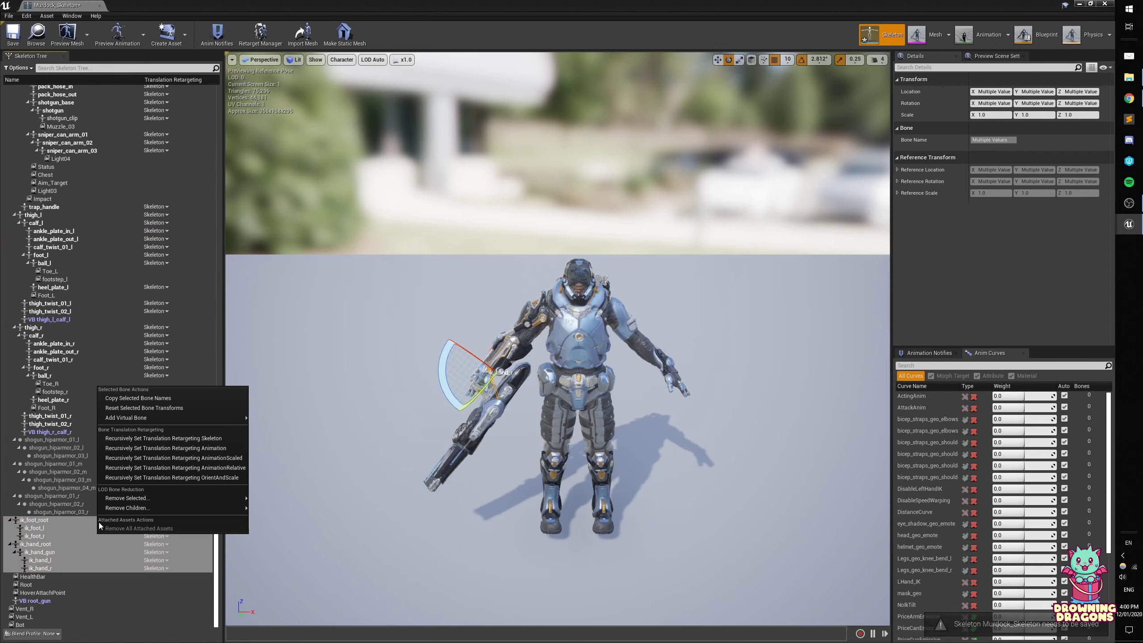
{"action": "left_click", "coordinate": [166, 448]}
- Set the translation retargeting of the root and pelvis bones to Animation
{"action": "left_click_drag", "start_coordinate": [218, 572], "coordinate": [218, 124]}
{"action": "left_click", "coordinate": [157, 88]}
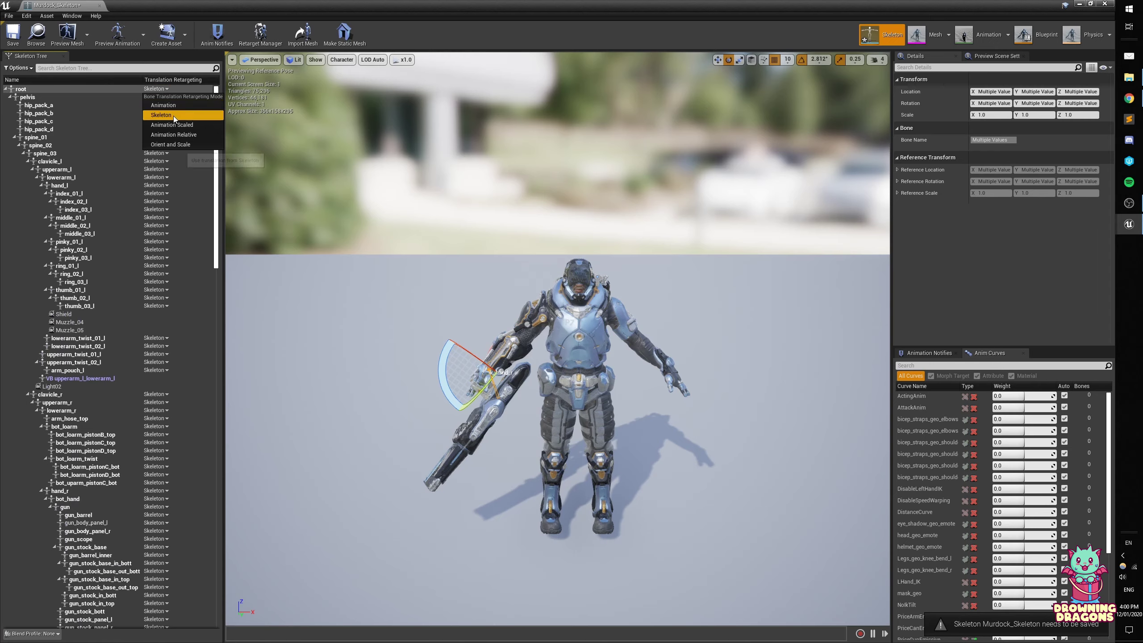
{"action": "left_click", "coordinate": [163, 105]}
{"action": "left_click", "coordinate": [158, 97]}
{"action": "left_click", "coordinate": [163, 113]}
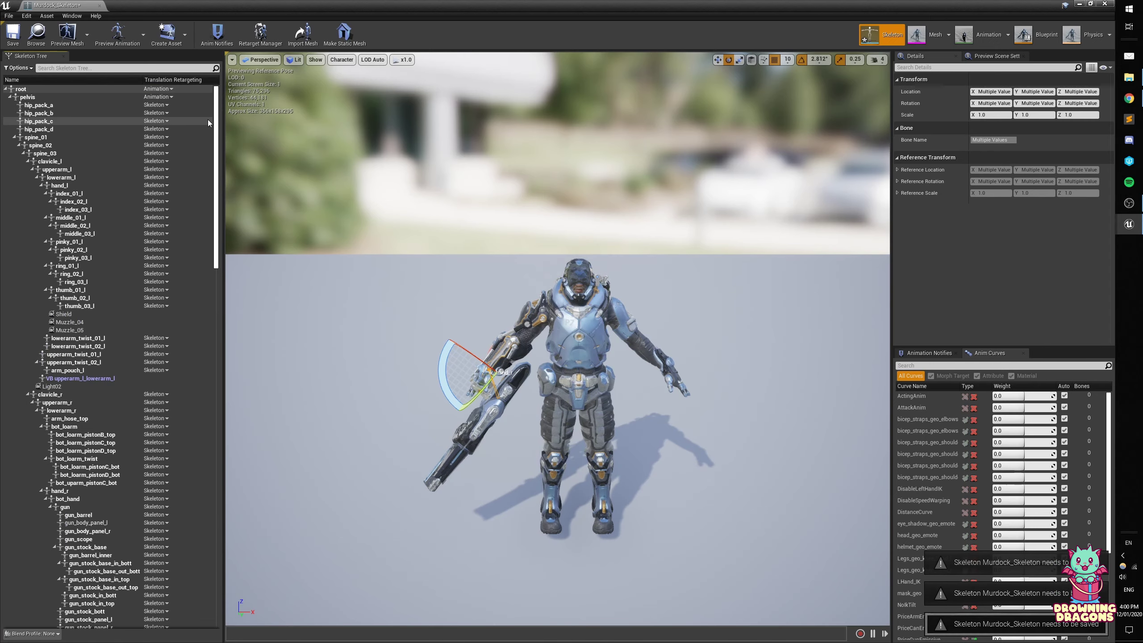
{"action": "left_click_drag", "start_coordinate": [216, 126], "coordinate": [214, 485]}
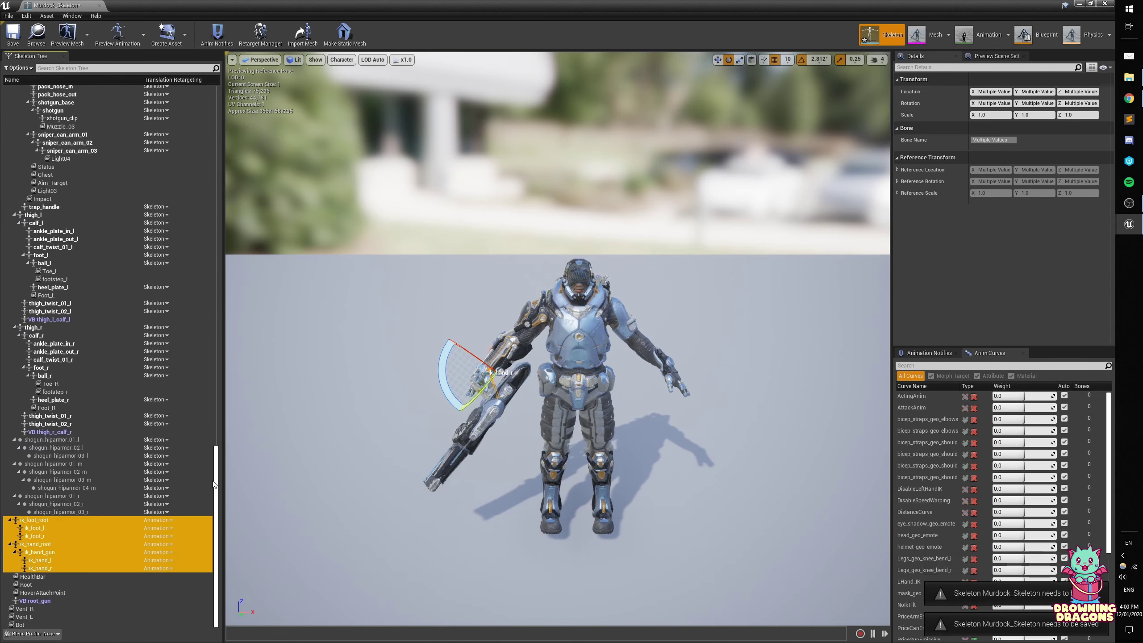
- Assign SRIG_MoveIt_Mannequin as the skeleton's retargeting rig and check its bone mappings down to ik_hand_r
{"action": "left_click", "coordinate": [261, 34]}
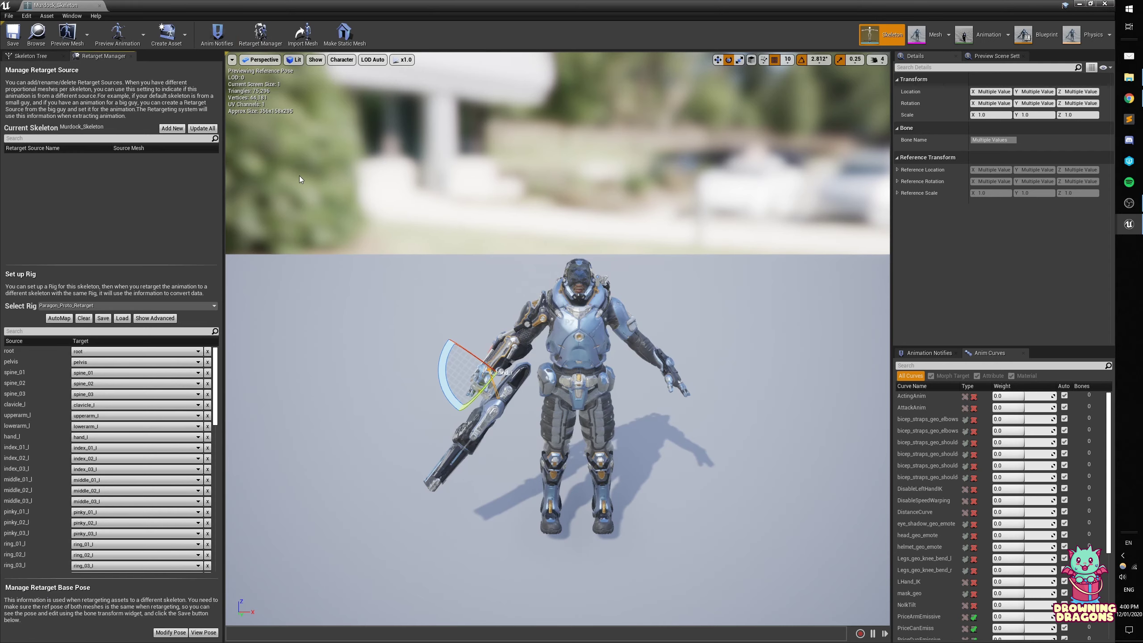
{"action": "left_click", "coordinate": [107, 305]}
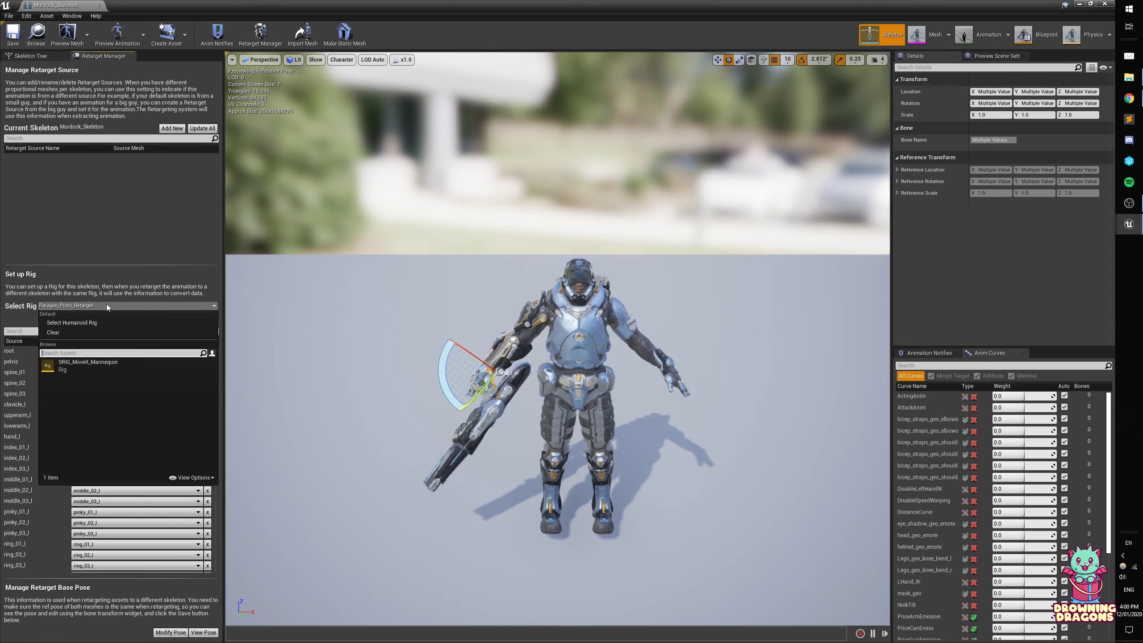
{"action": "left_click", "coordinate": [87, 366]}
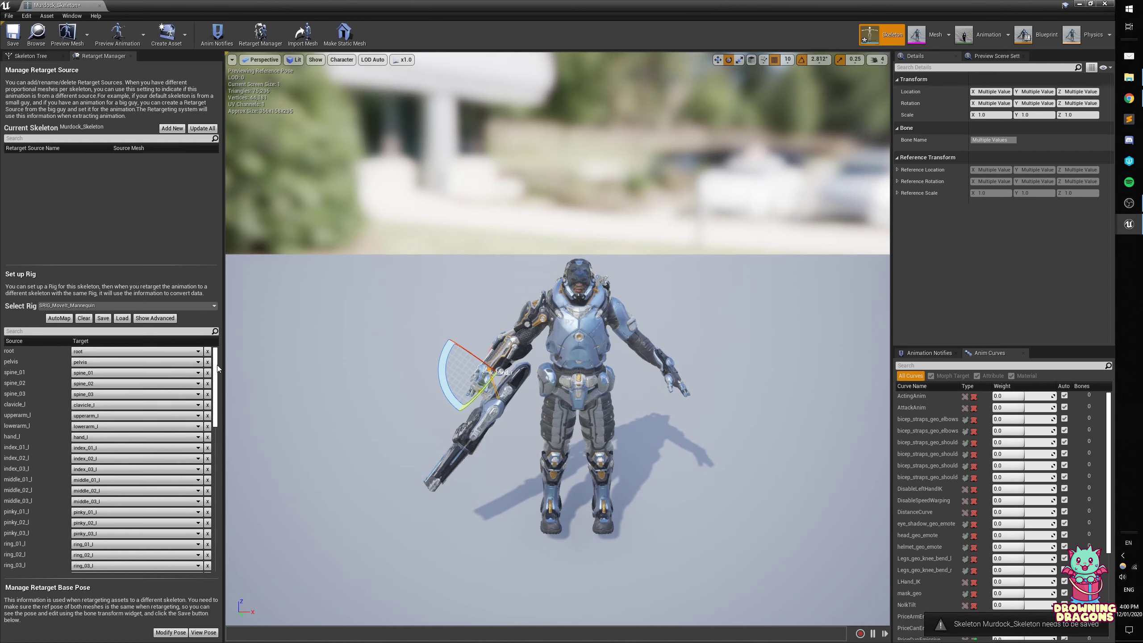
{"action": "scroll", "coordinate": [218, 369], "scroll_direction": "down", "scroll_amount": 10}
{"action": "scroll", "coordinate": [157, 351], "scroll_direction": "up", "scroll_amount": 10}
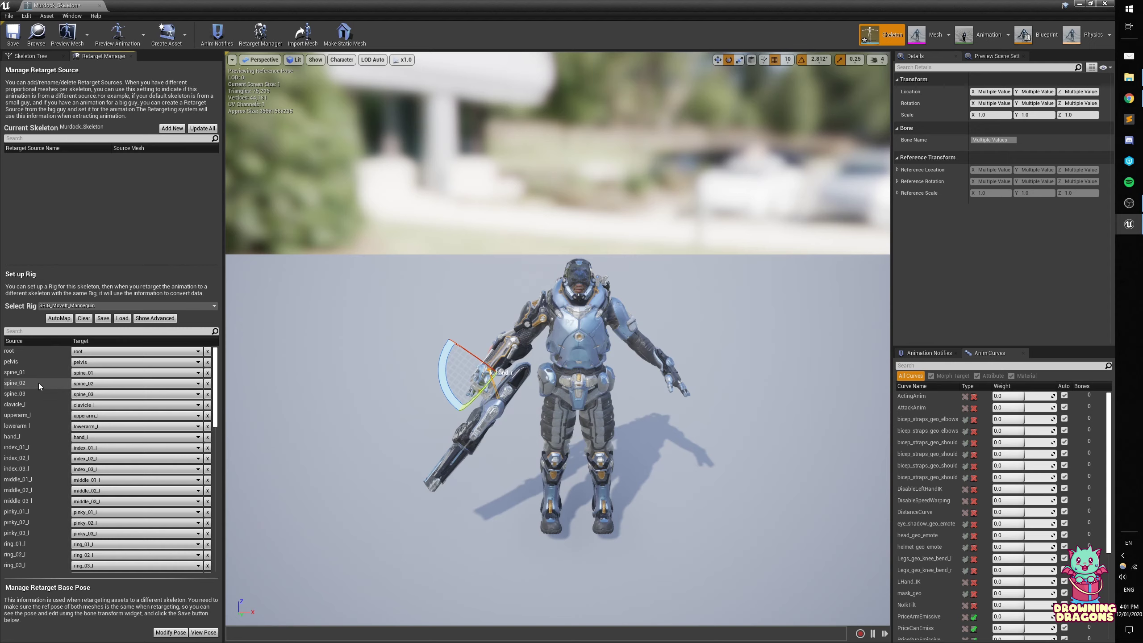
{"action": "left_click_drag", "start_coordinate": [215, 401], "coordinate": [224, 567]}
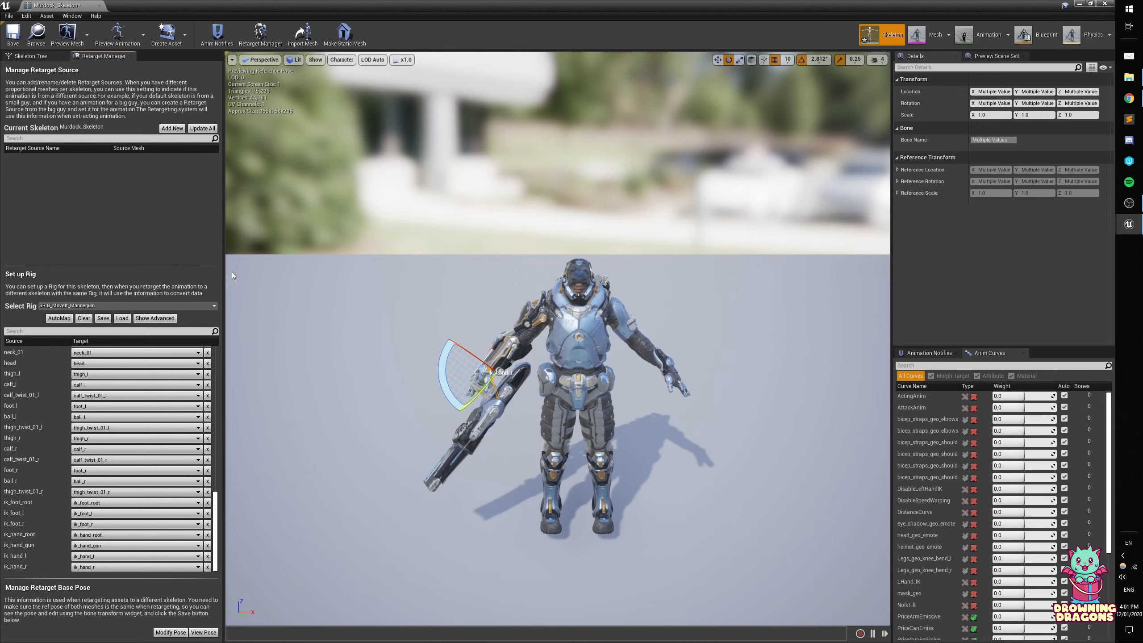
- Close the skeleton editor and create a folder named Anim inside ParagonMurdock
{"action": "middle_click", "coordinate": [68, 8]}
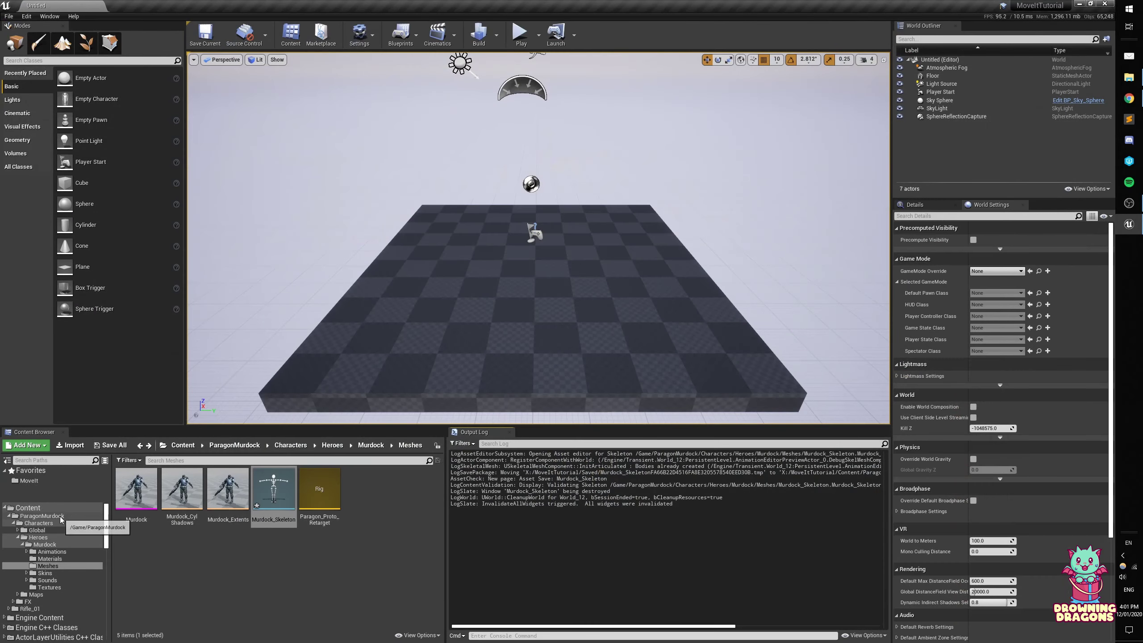
{"action": "left_click", "coordinate": [61, 518]}
{"action": "right_click", "coordinate": [193, 541]}
{"action": "left_click", "coordinate": [246, 250]}
{"action": "type", "text": "Anim"}
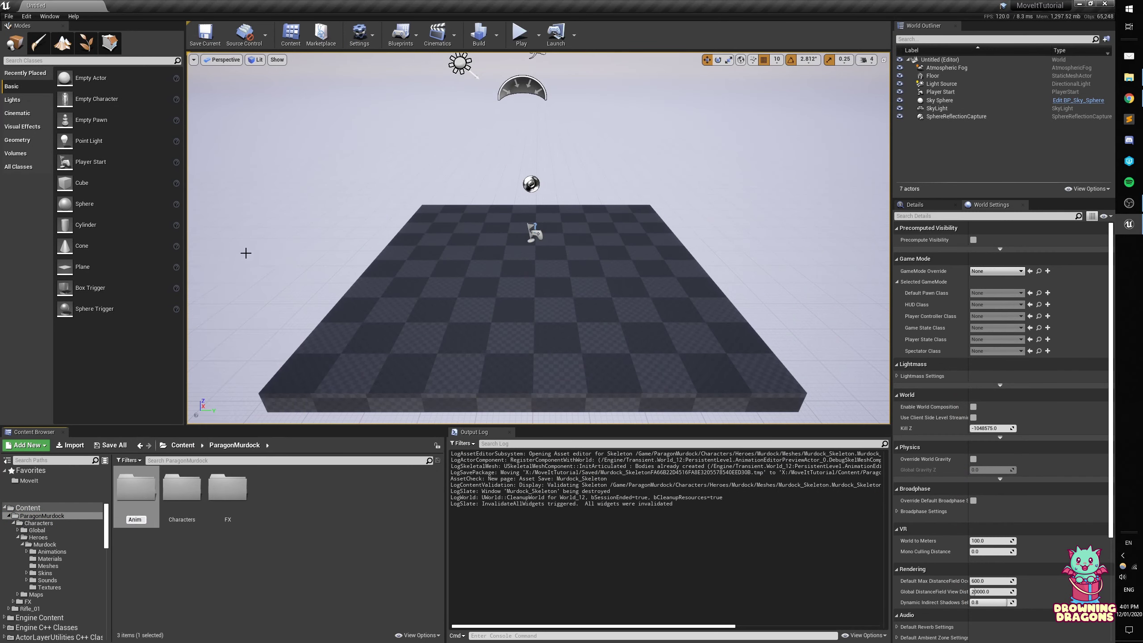
{"action": "key", "text": "Return"}
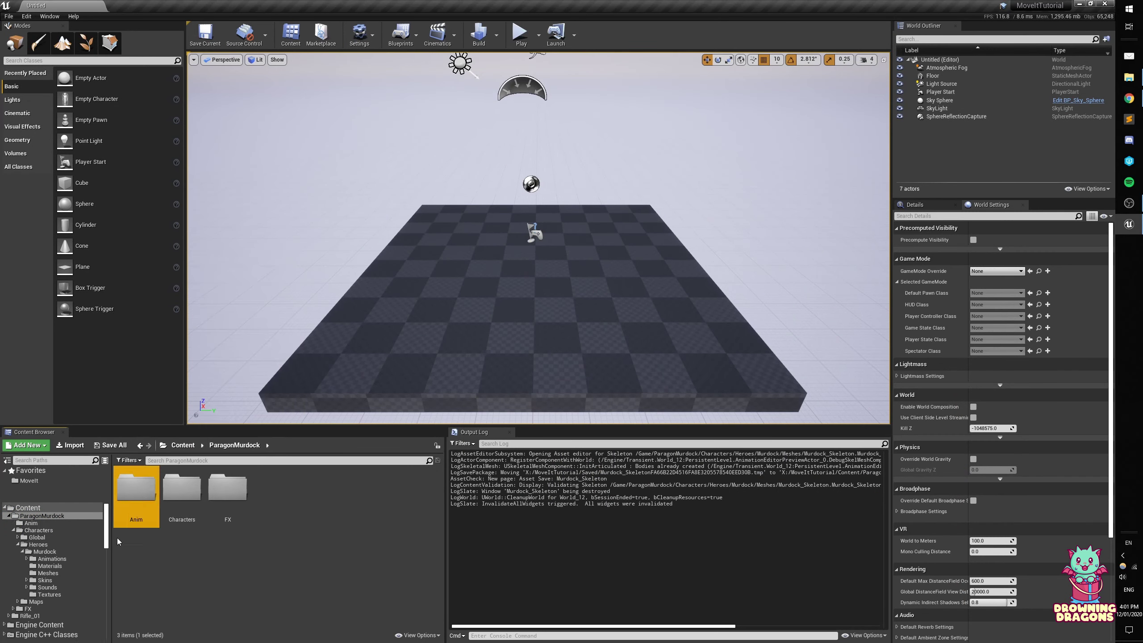
{"action": "left_click", "coordinate": [30, 481]}
{"action": "right_click", "coordinate": [135, 551]}
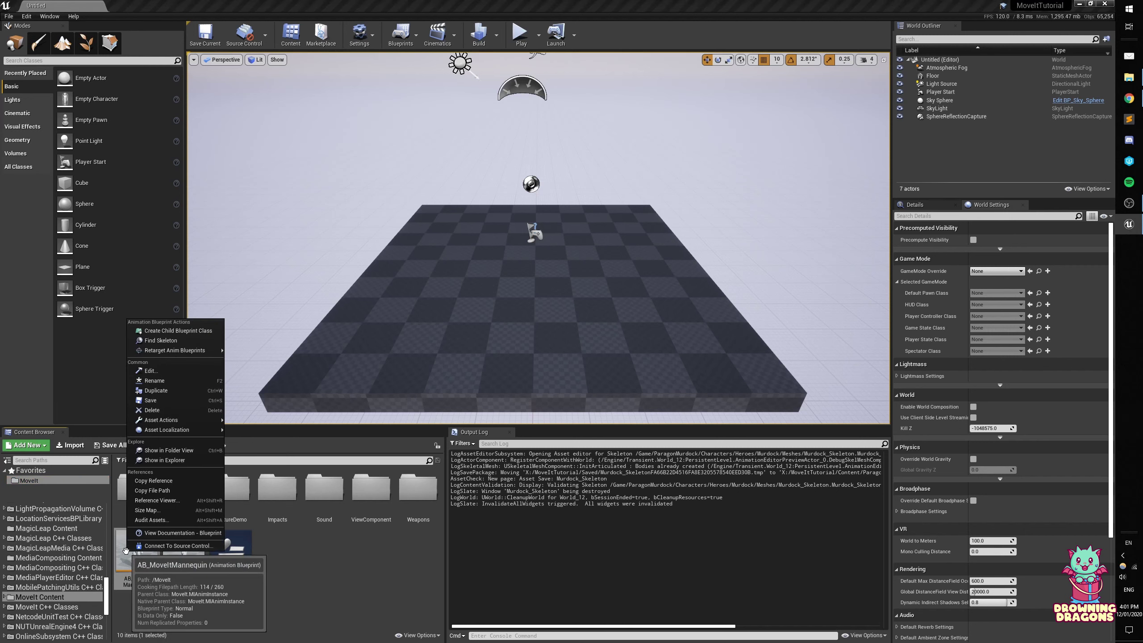
{"action": "mouse_move", "coordinate": [205, 352]}
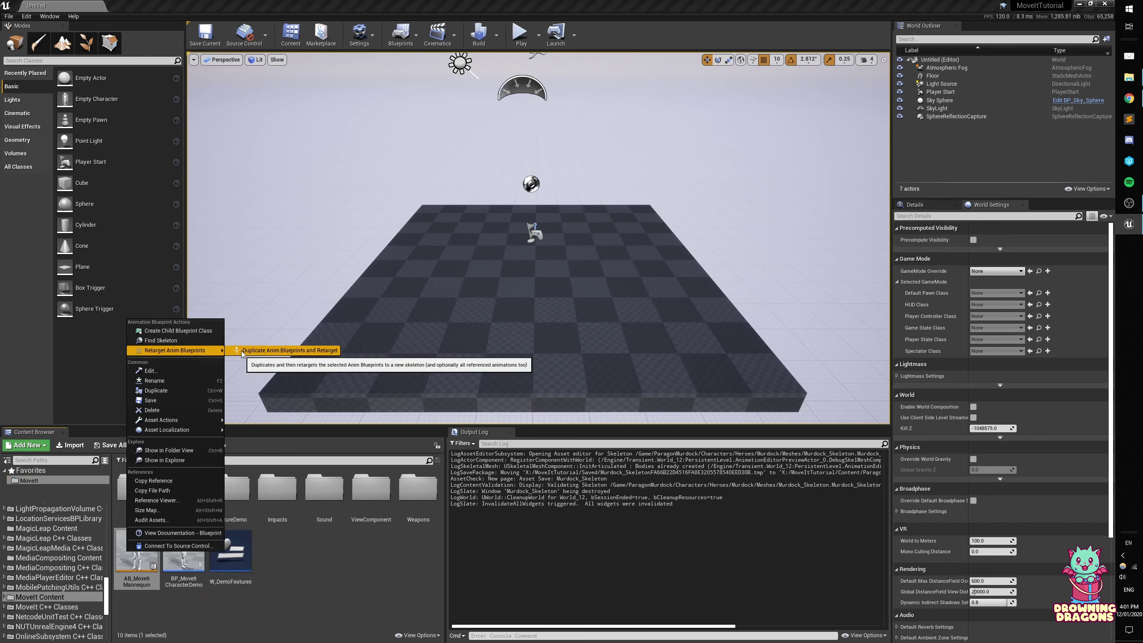
{"action": "left_click", "coordinate": [279, 351]}
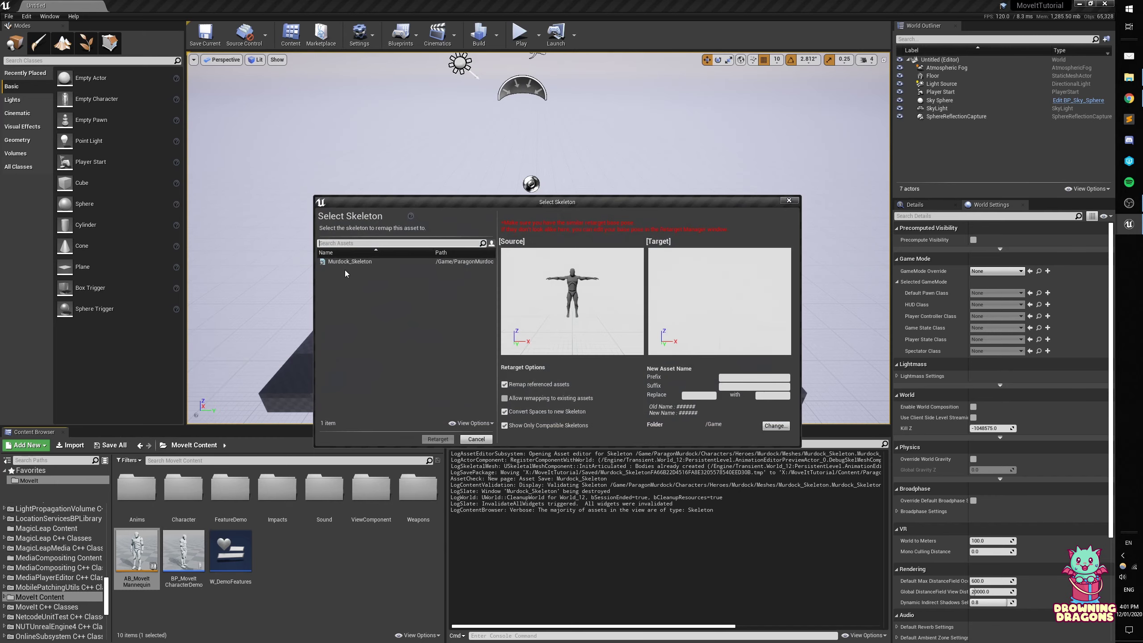
{"action": "left_click", "coordinate": [349, 263]}
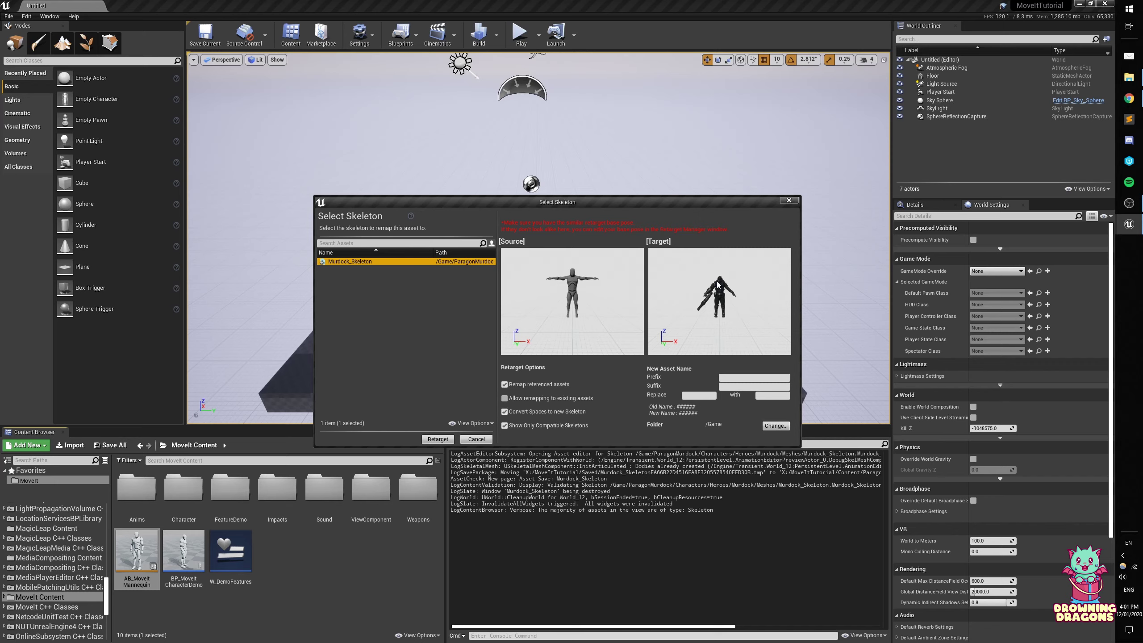
{"action": "left_click", "coordinate": [479, 440]}
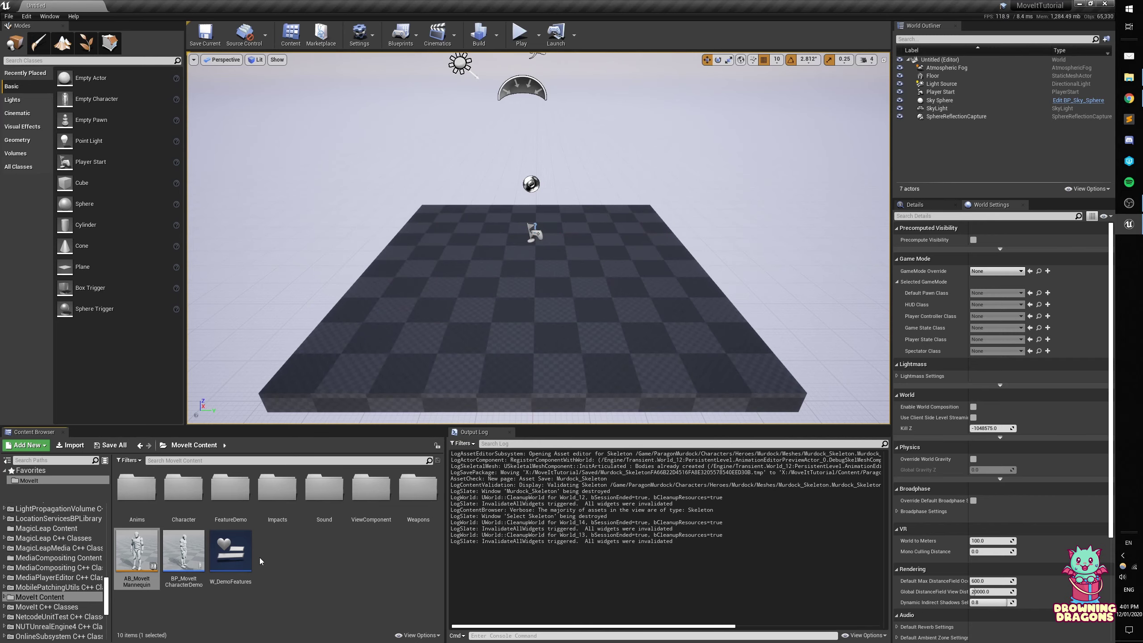
- Open SKL_Mannequin from the MoveIt character meshes, change its retarget base pose from the T-pose to the A-pose, and close it
{"action": "double_click", "coordinate": [178, 489]}
{"action": "double_click", "coordinate": [177, 488]}
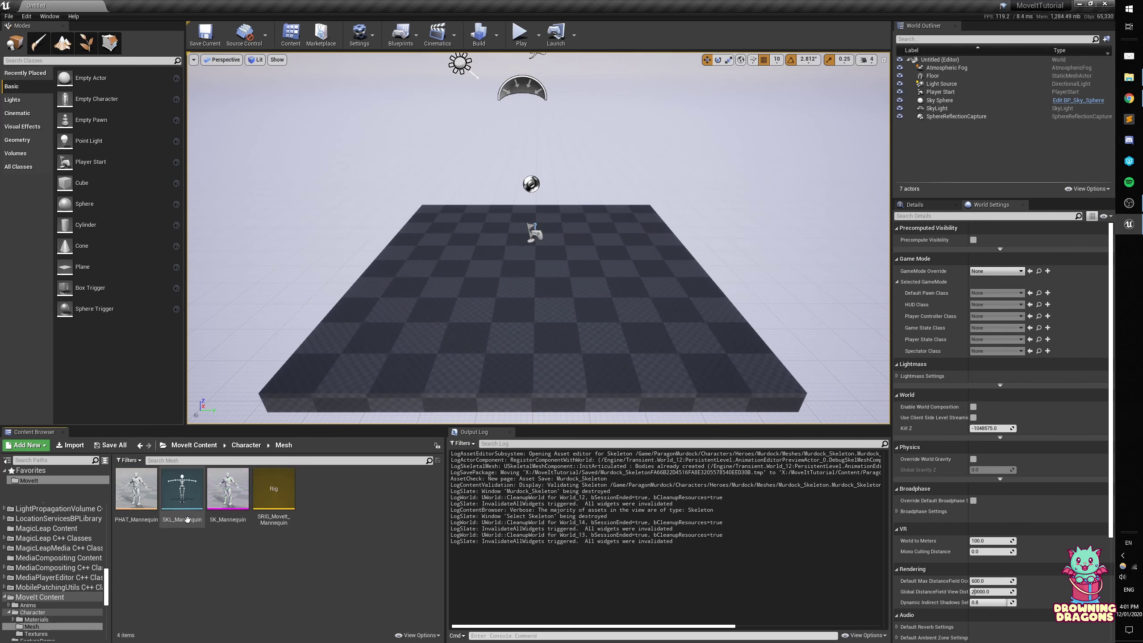
{"action": "double_click", "coordinate": [182, 488]}
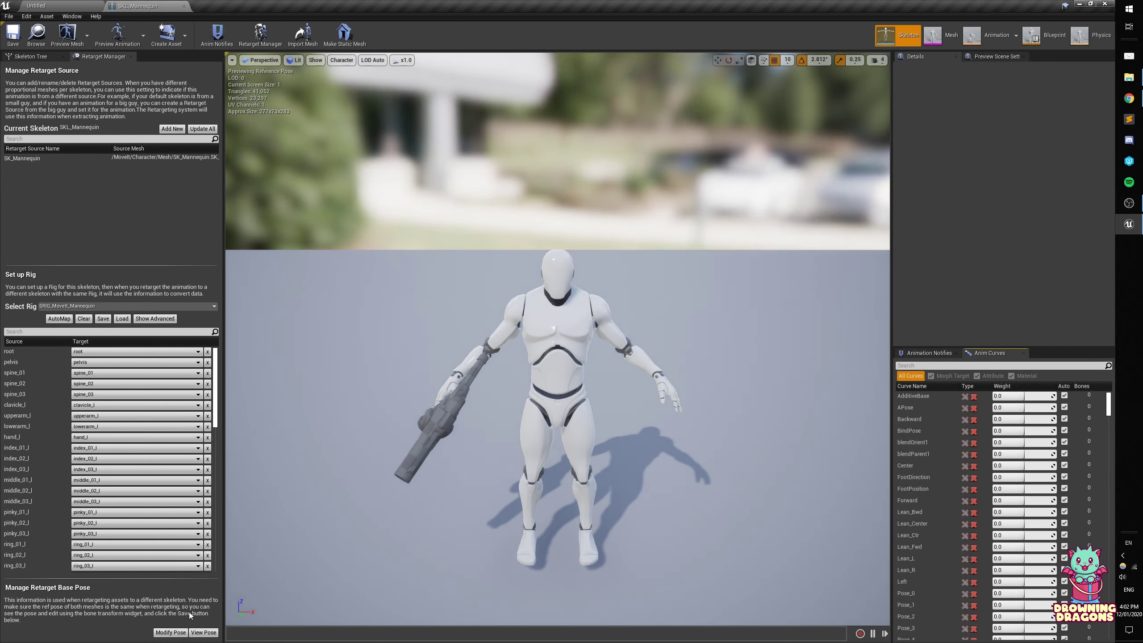
{"action": "left_click", "coordinate": [202, 633]}
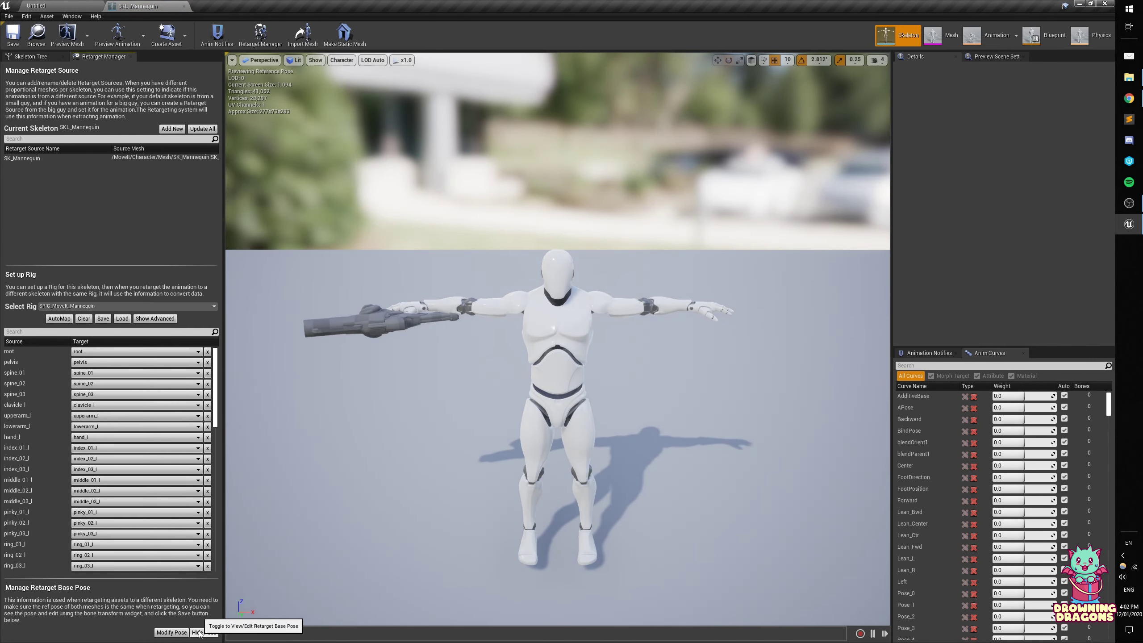
{"action": "left_click", "coordinate": [170, 632]}
{"action": "left_click", "coordinate": [194, 575]}
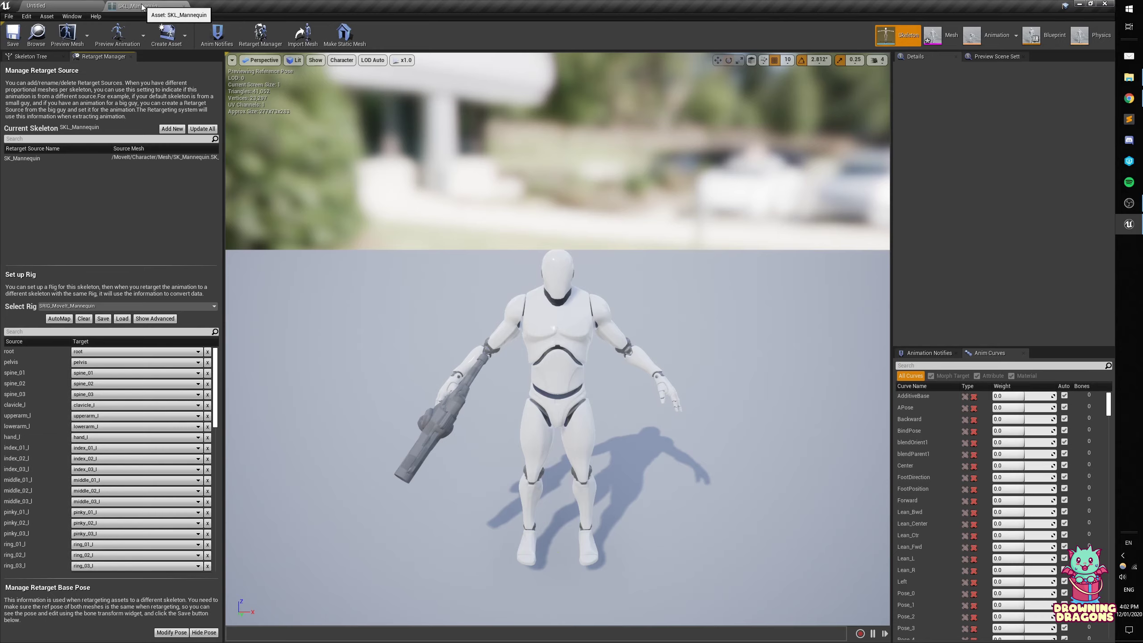
{"action": "left_click", "coordinate": [184, 5]}
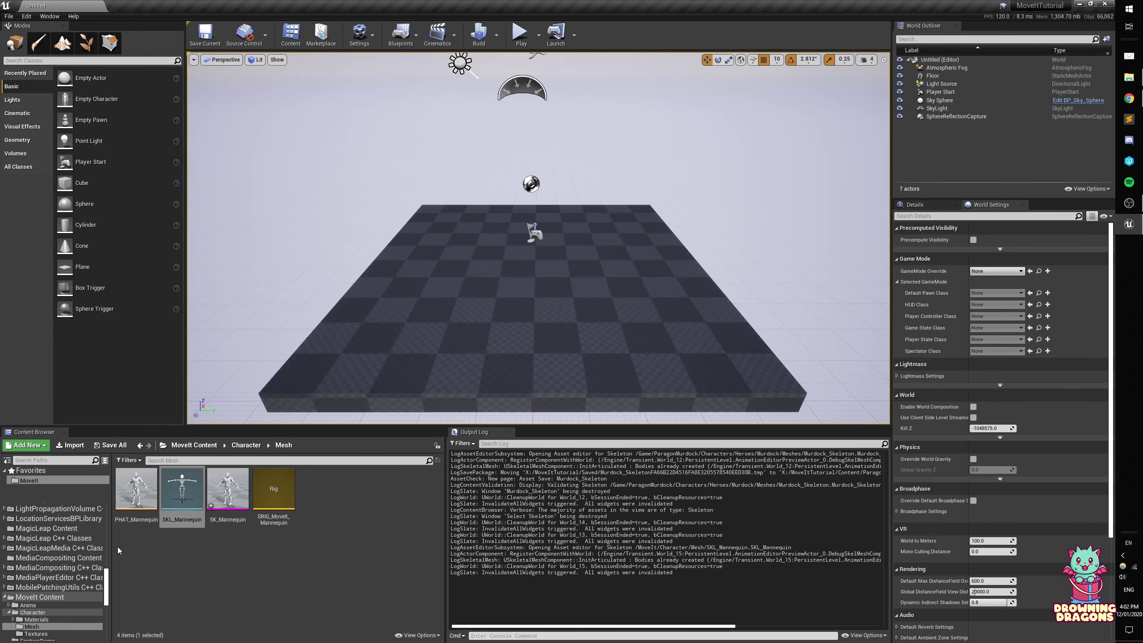
- Duplicate and retarget AB_MoveItMannequin to Murdock_Skeleton, with ParagonMurdock/Anim as the output folder
{"action": "left_click", "coordinate": [47, 597]}
{"action": "right_click", "coordinate": [134, 559]}
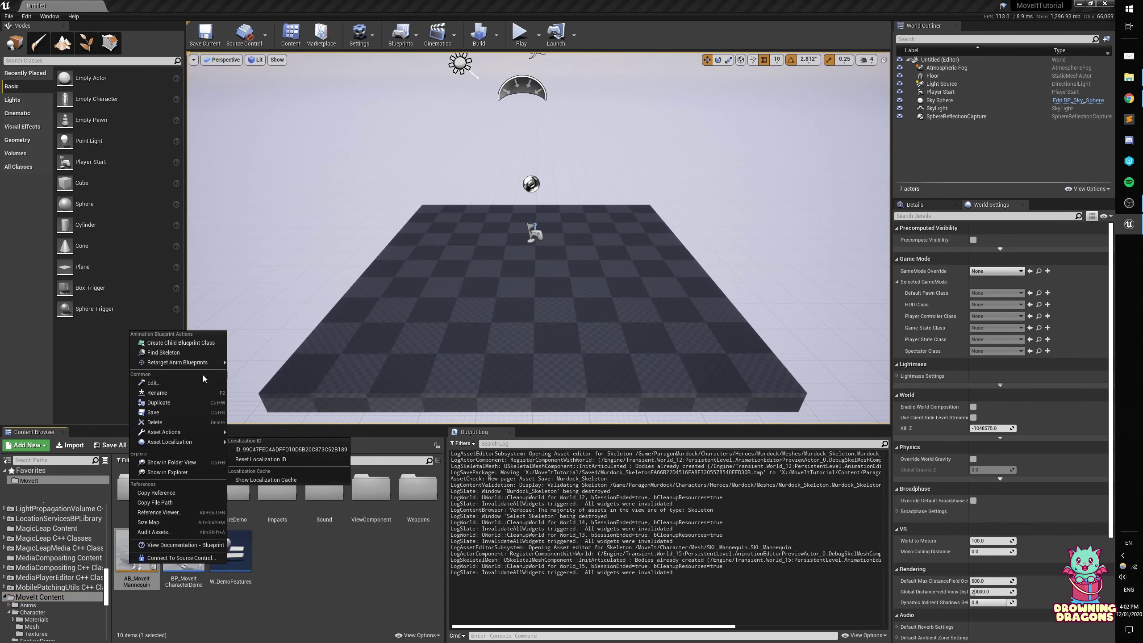
{"action": "mouse_move", "coordinate": [206, 367]}
{"action": "left_click", "coordinate": [270, 364]}
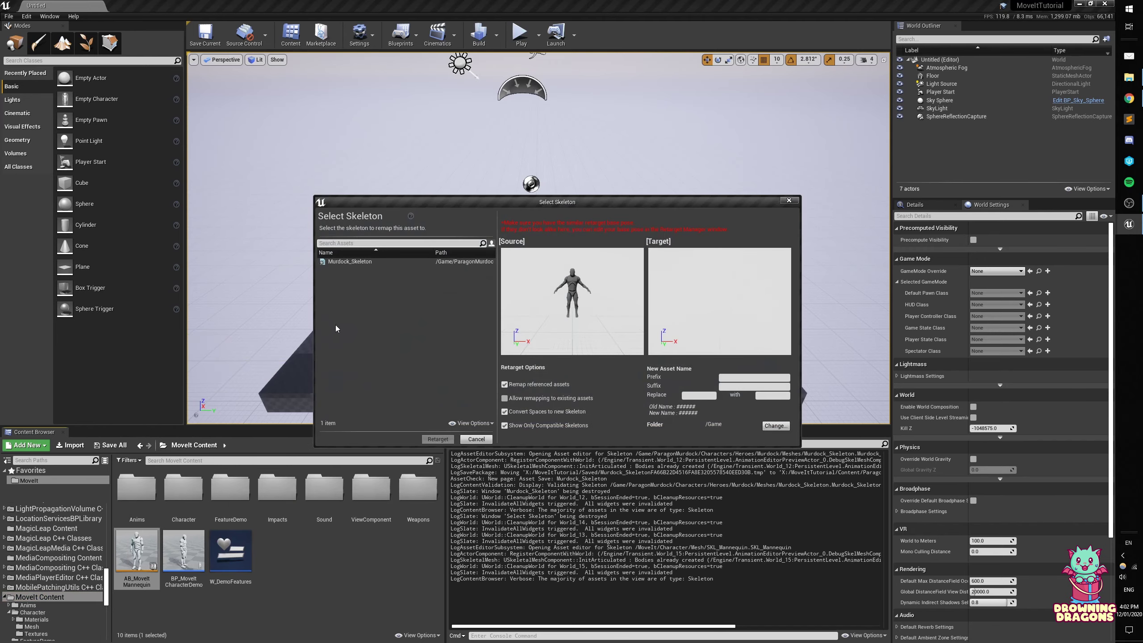
{"action": "left_click", "coordinate": [364, 262]}
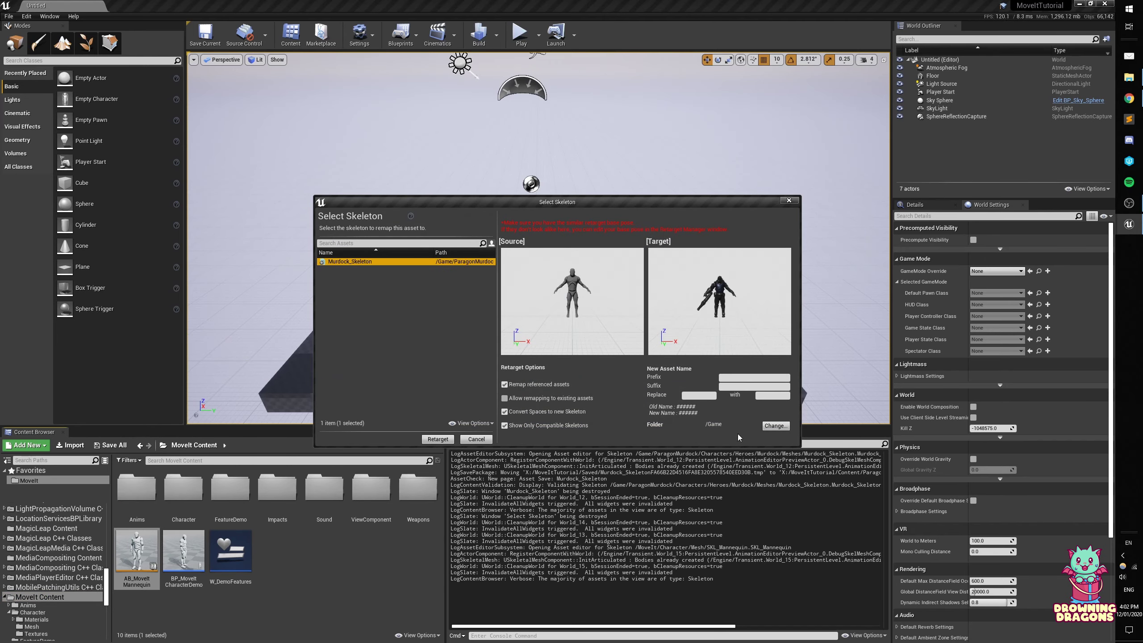
{"action": "left_click", "coordinate": [769, 427]}
{"action": "left_click", "coordinate": [485, 266]}
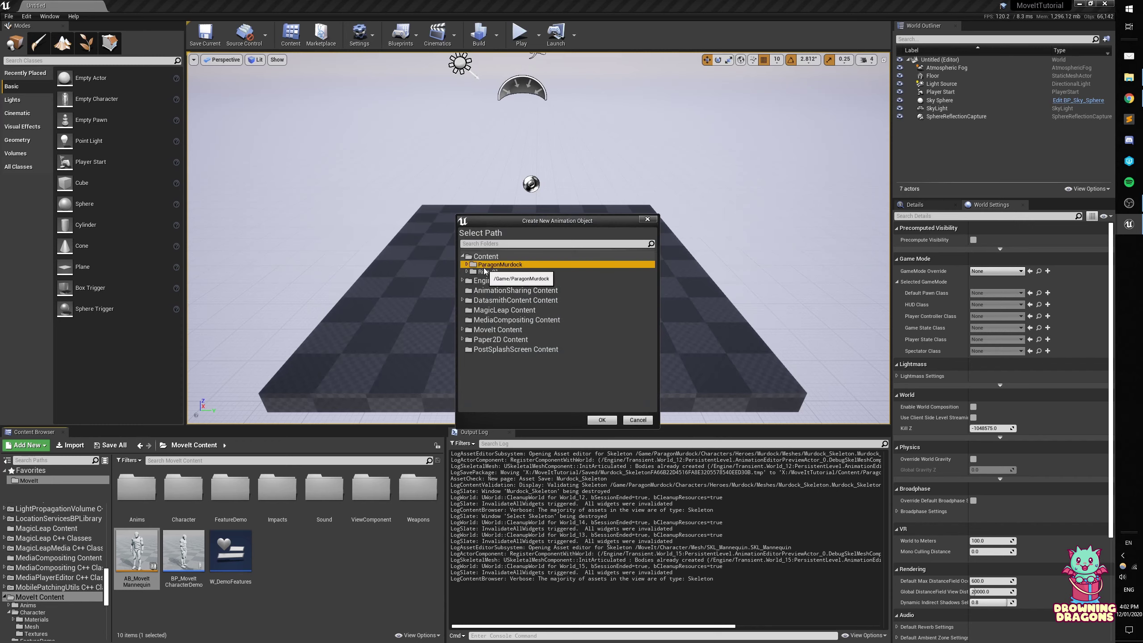
{"action": "double_click", "coordinate": [485, 267]}
{"action": "left_click", "coordinate": [492, 271]}
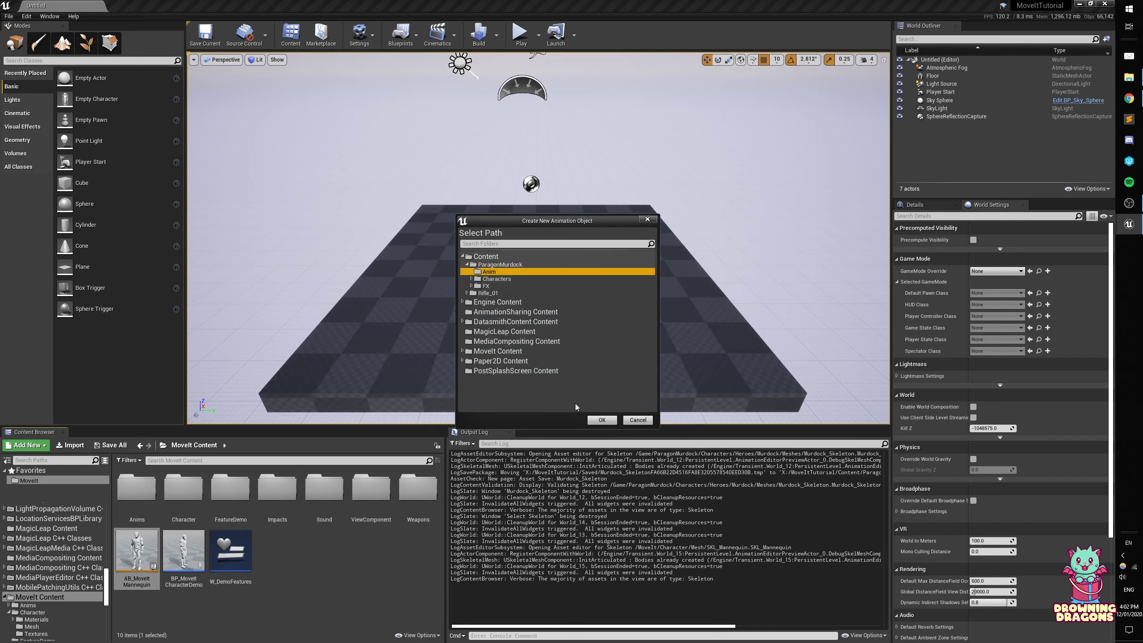
{"action": "left_click", "coordinate": [598, 420]}
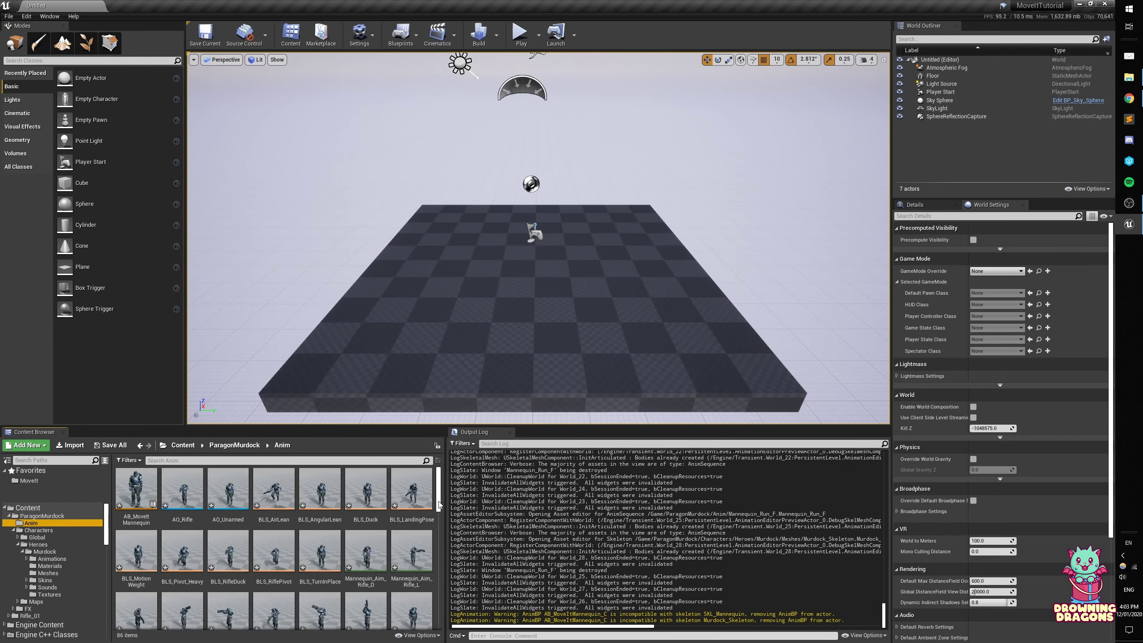
- Preview the retargeted Mannequin_Run_F animation on Murdock and close its editor
{"action": "scroll", "coordinate": [428, 591], "scroll_direction": "down", "scroll_amount": 8}
{"action": "scroll", "coordinate": [428, 591], "scroll_direction": "down", "scroll_amount": 6}
{"action": "double_click", "coordinate": [276, 540]}
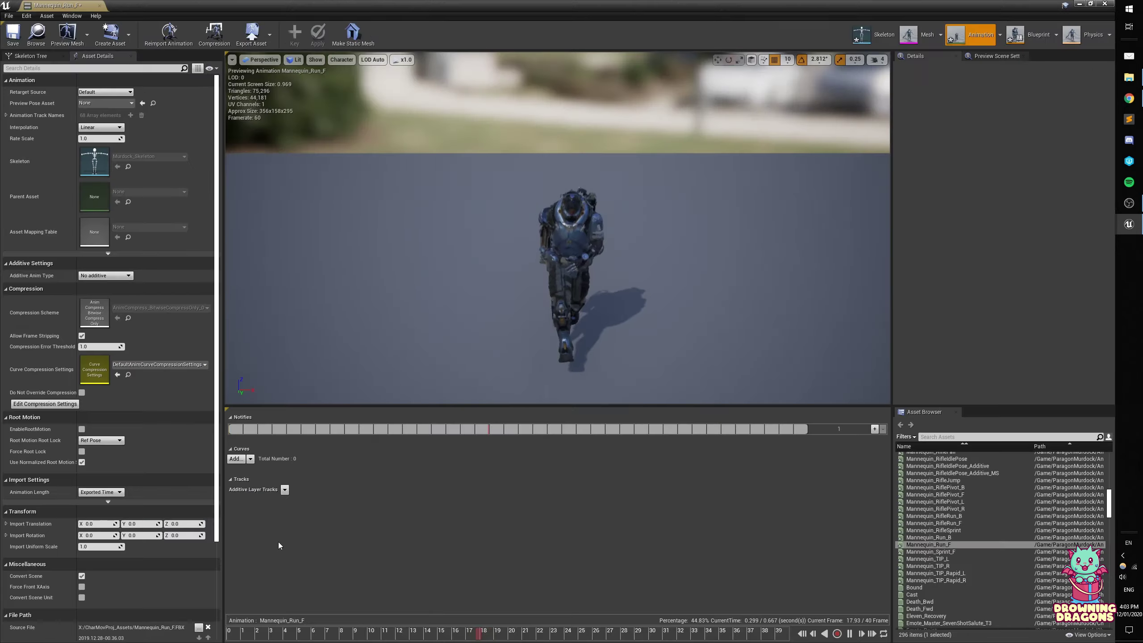
{"action": "right_click_drag", "start_coordinate": [507, 361], "coordinate": [529, 333]}
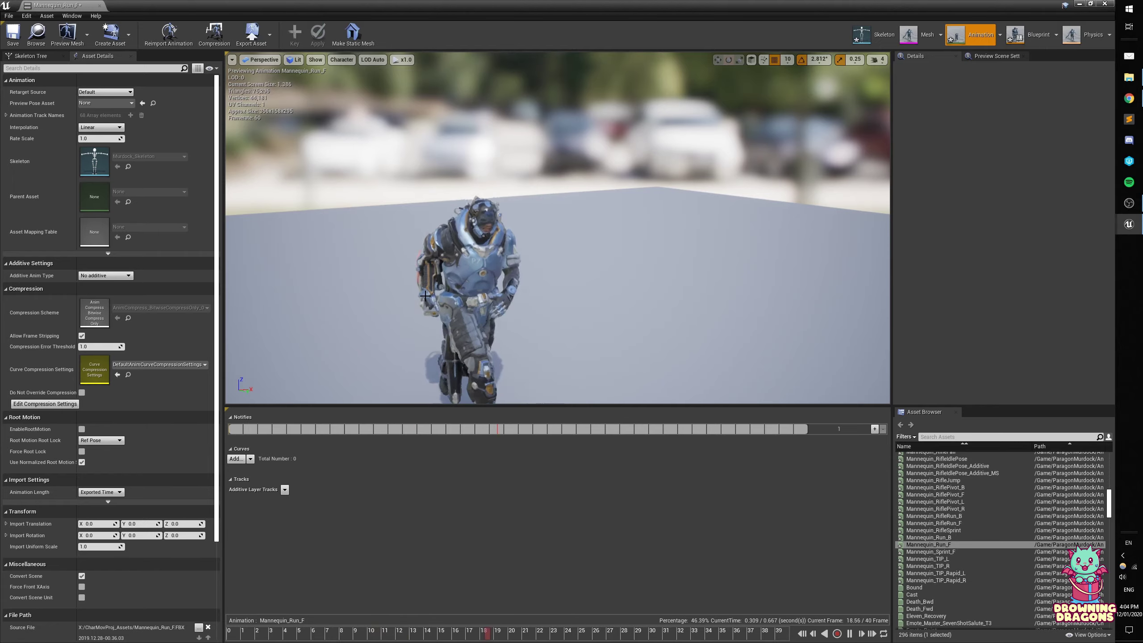
{"action": "middle_click", "coordinate": [73, 5]}
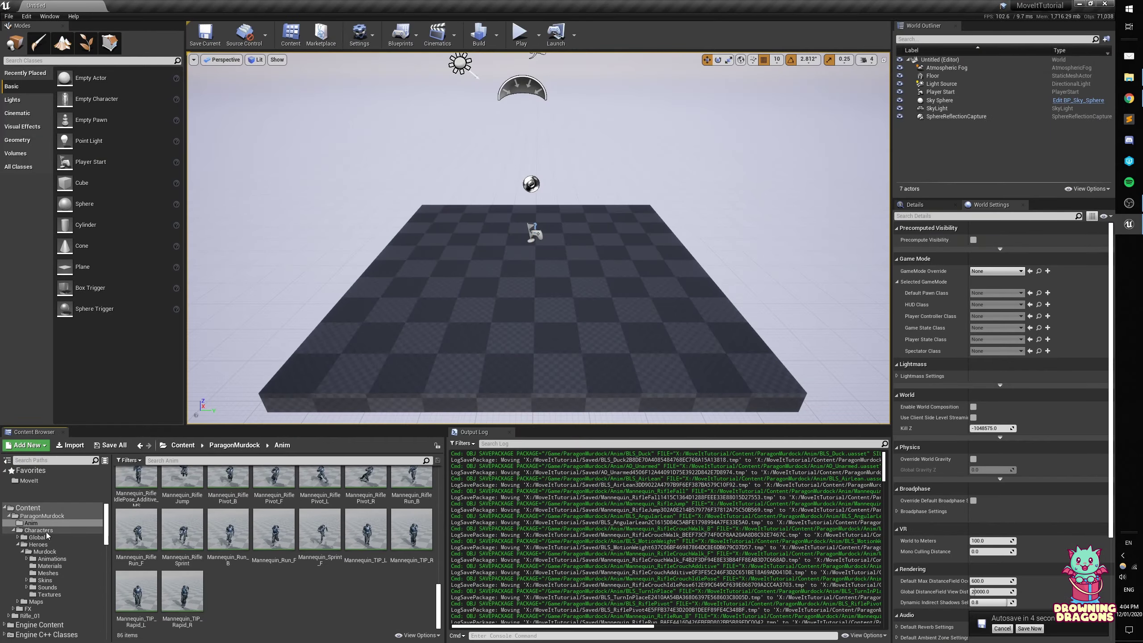
- Open the BP_MoveItCharacterDemo blueprint in the Content folder and set its Mesh component's skeletal mesh to Murdock
{"action": "left_click", "coordinate": [28, 508]}
{"action": "double_click", "coordinate": [247, 513]}
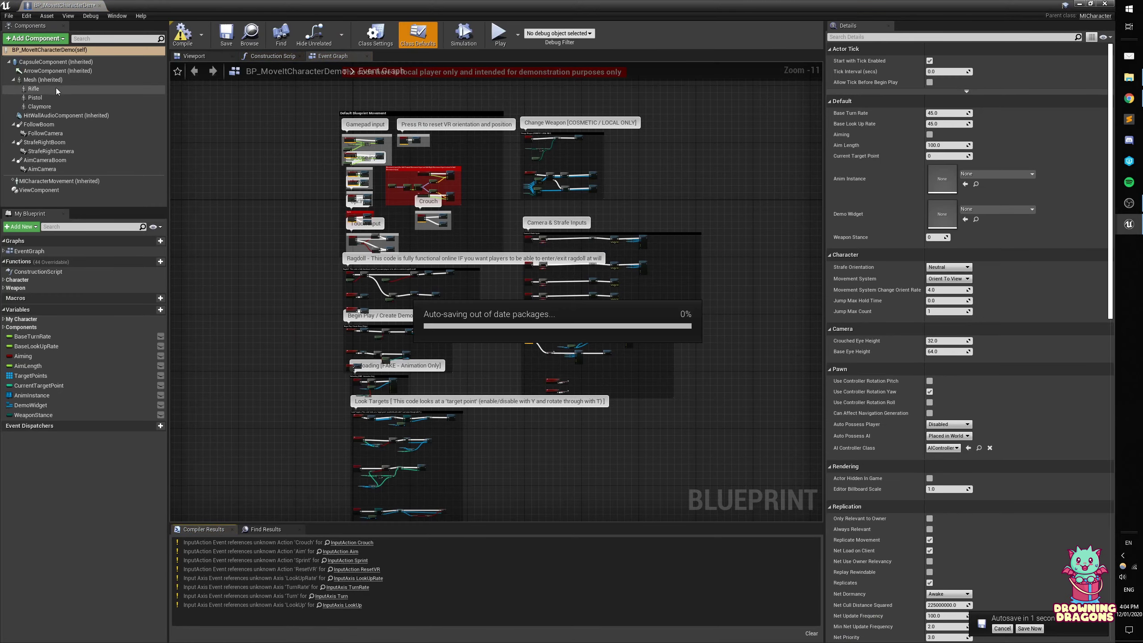
{"action": "left_click", "coordinate": [52, 81]}
{"action": "left_click", "coordinate": [993, 277]}
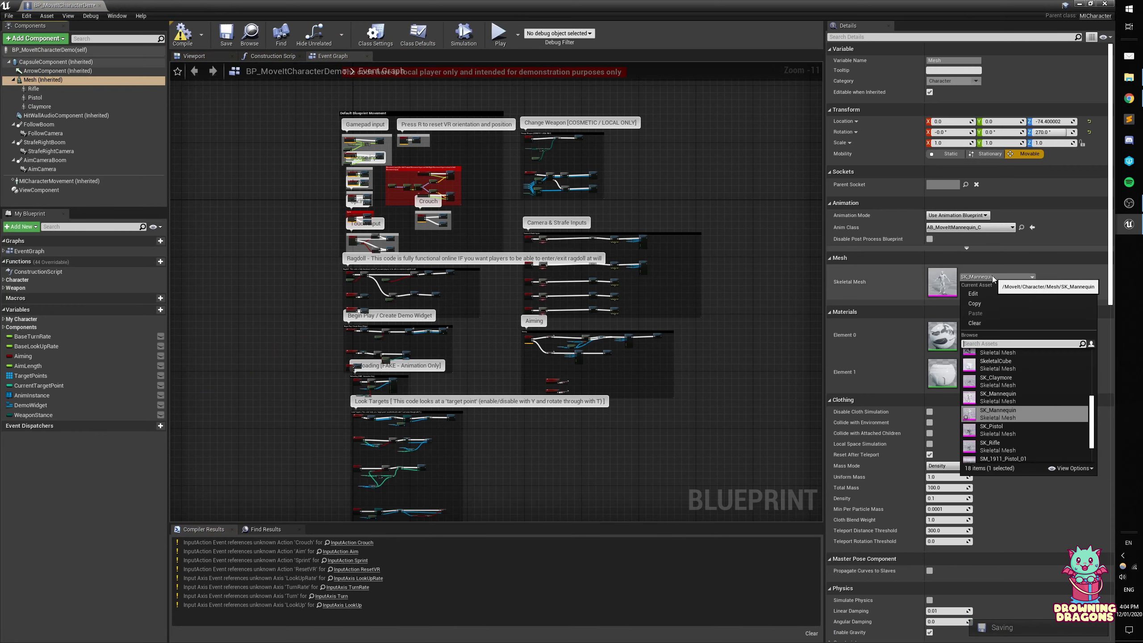
{"action": "scroll", "coordinate": [1018, 387], "scroll_direction": "up", "scroll_amount": 3}
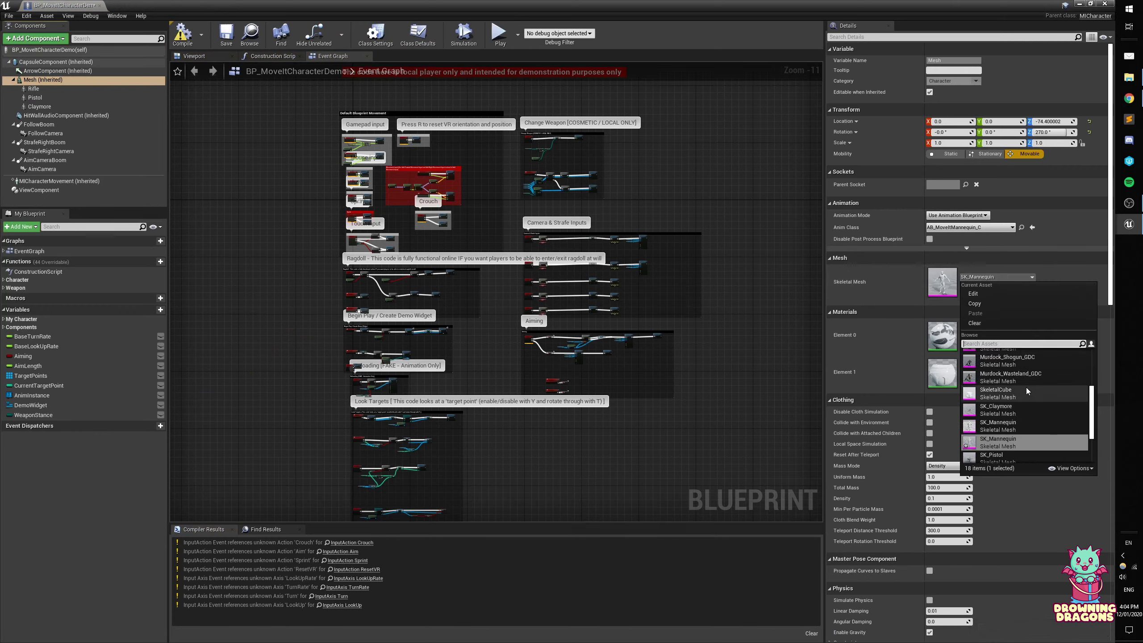
{"action": "scroll", "coordinate": [1022, 387], "scroll_direction": "up", "scroll_amount": 2}
{"action": "scroll", "coordinate": [1018, 382], "scroll_direction": "up", "scroll_amount": 2}
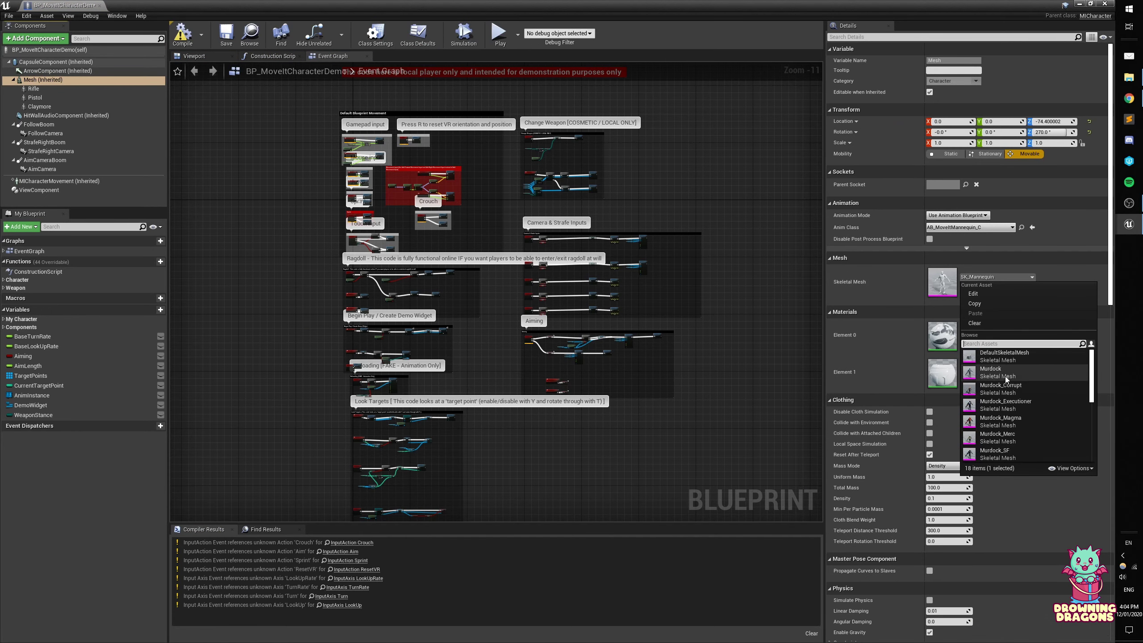
{"action": "left_click", "coordinate": [986, 363]}
- Set the mesh's Anim Class to AB_MoveItMannequin_Murdock, compile the character blueprint and close it
{"action": "left_click", "coordinate": [941, 229]}
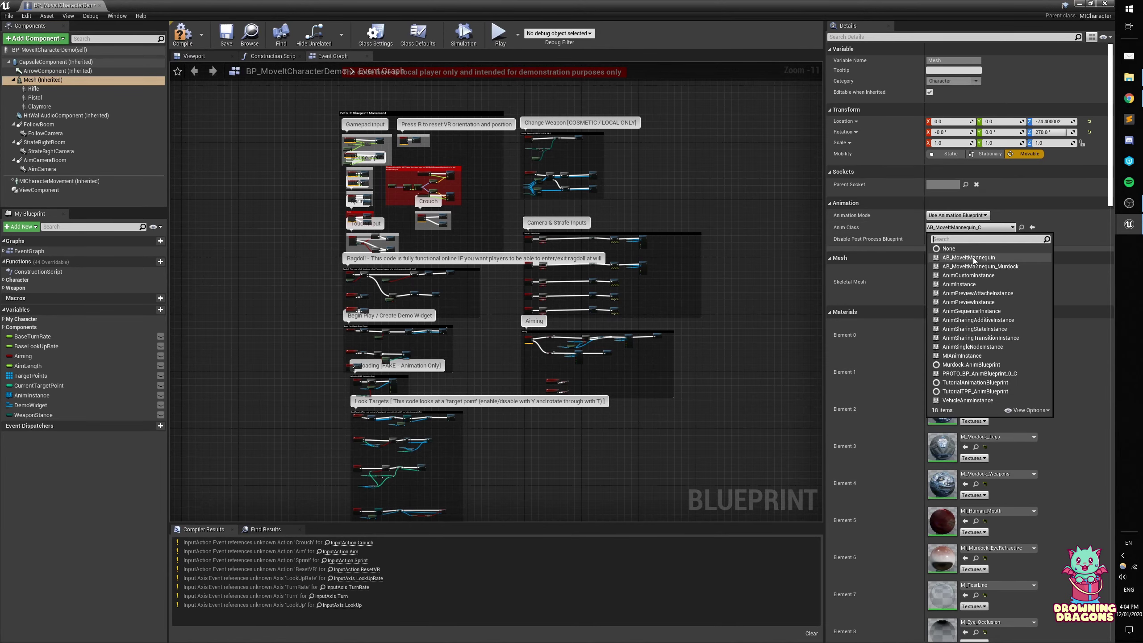
{"action": "left_click", "coordinate": [979, 267]}
{"action": "left_click", "coordinate": [183, 36]}
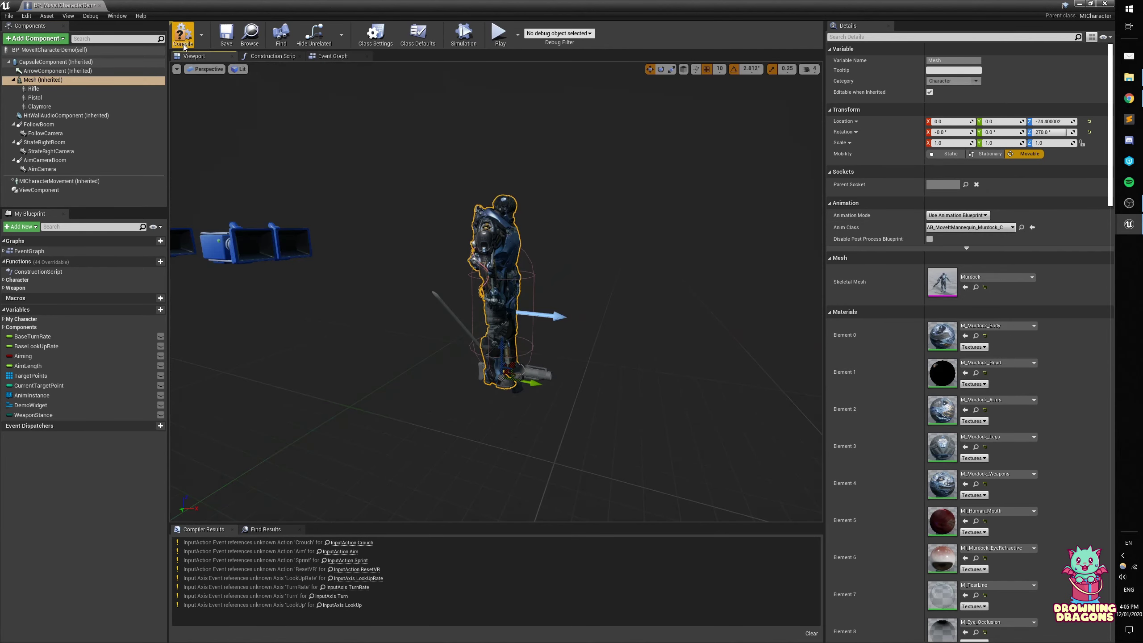
{"action": "right_click_drag", "start_coordinate": [350, 181], "coordinate": [364, 182]}
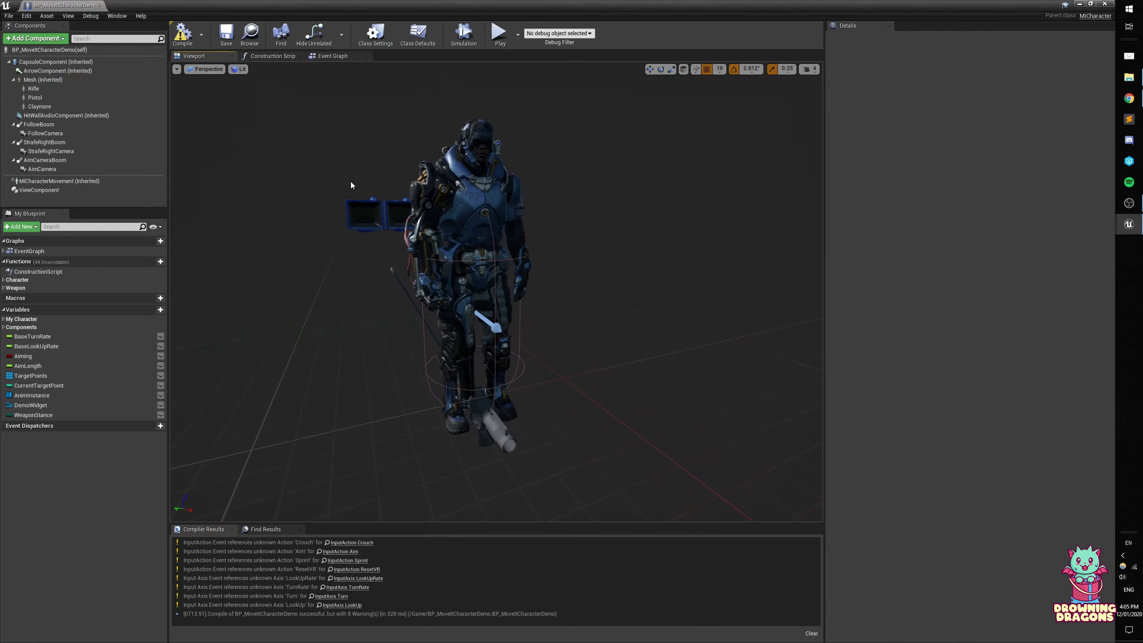
{"action": "middle_click", "coordinate": [81, 5]}
- Briefly play the level in the viewport and stop it again
{"action": "left_click", "coordinate": [521, 35]}
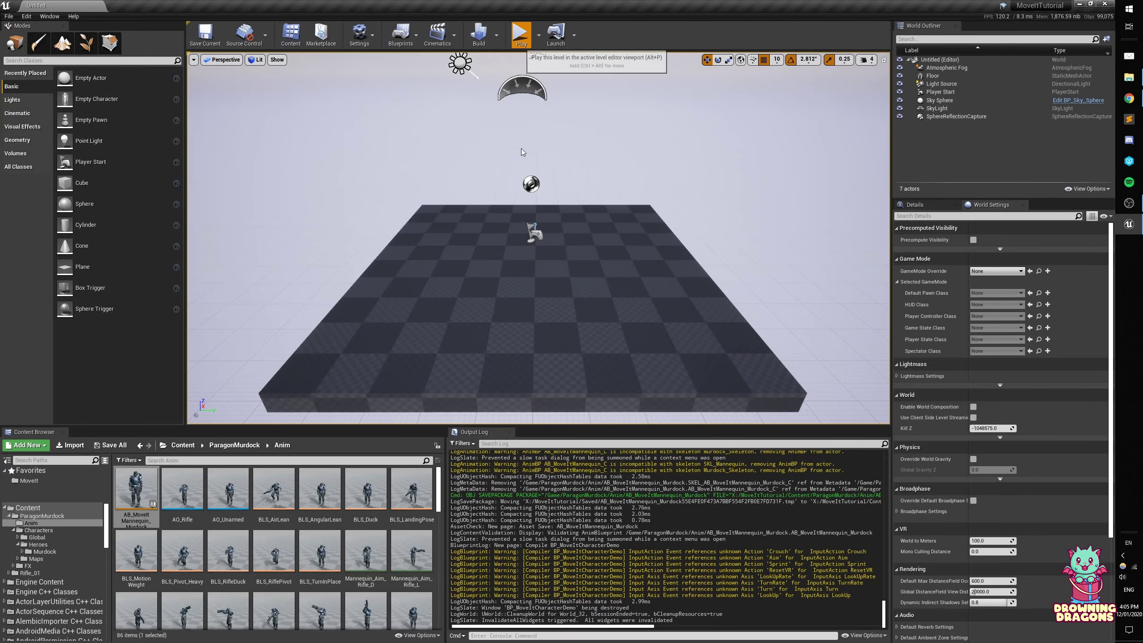
{"action": "key", "text": "Escape"}
{"action": "left_click", "coordinate": [579, 205]}
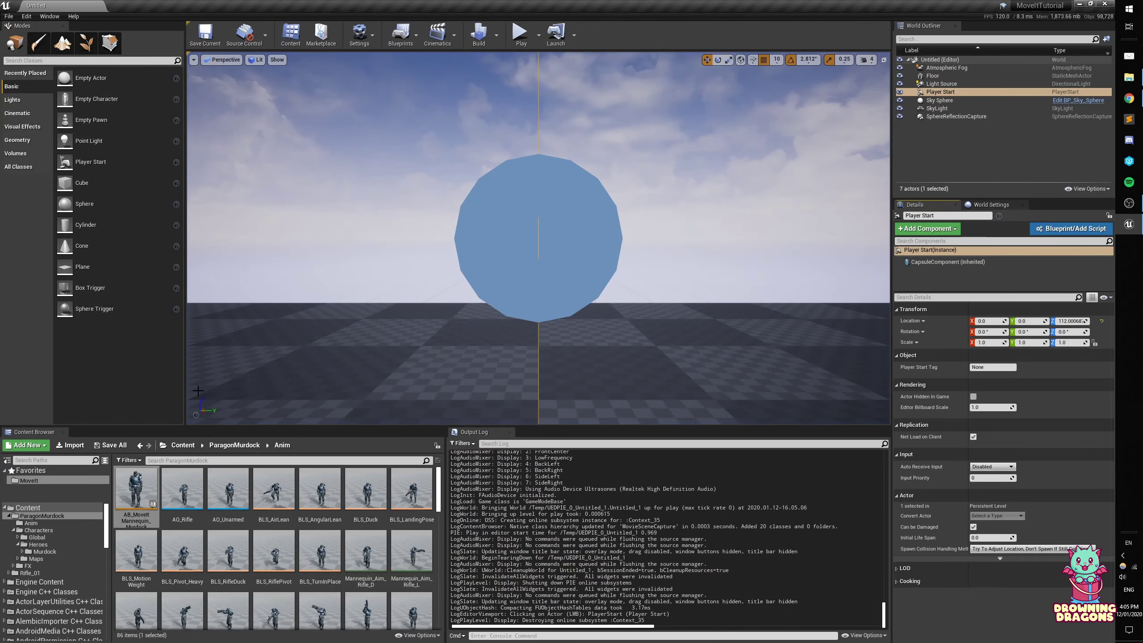
- Create a Game Mode Base blueprint named BP_GameMode in the Content folder
{"action": "left_click", "coordinate": [68, 509]}
{"action": "right_click", "coordinate": [238, 558]}
{"action": "left_click", "coordinate": [274, 328]}
{"action": "left_click", "coordinate": [475, 310]}
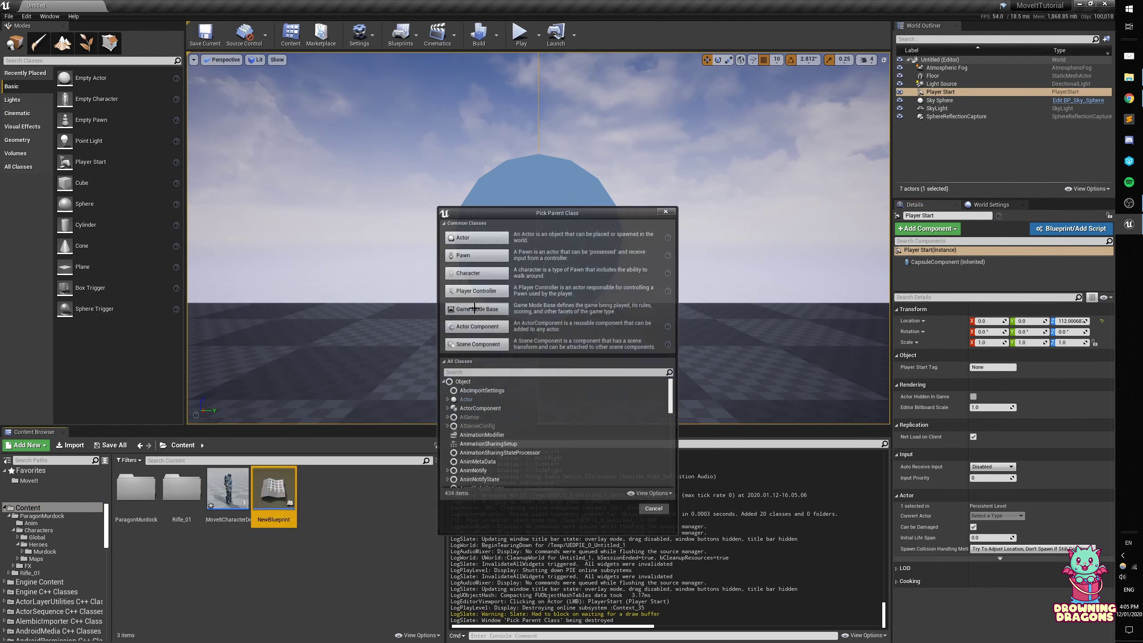
{"action": "type", "text": "BP_GameMode"}
{"action": "key", "text": "Return"}
- Set the level's GameMode Override to BP_GameMode in the world settings
{"action": "left_click", "coordinate": [991, 205]}
{"action": "left_click", "coordinate": [997, 271]}
{"action": "left_click", "coordinate": [997, 302]}
{"action": "left_click", "coordinate": [997, 293]}
- Rename the demo character blueprint as BP_MoveItCharacterDemo_Murdock and make it the game mode's default pawn class
{"action": "left_click", "coordinate": [288, 494]}
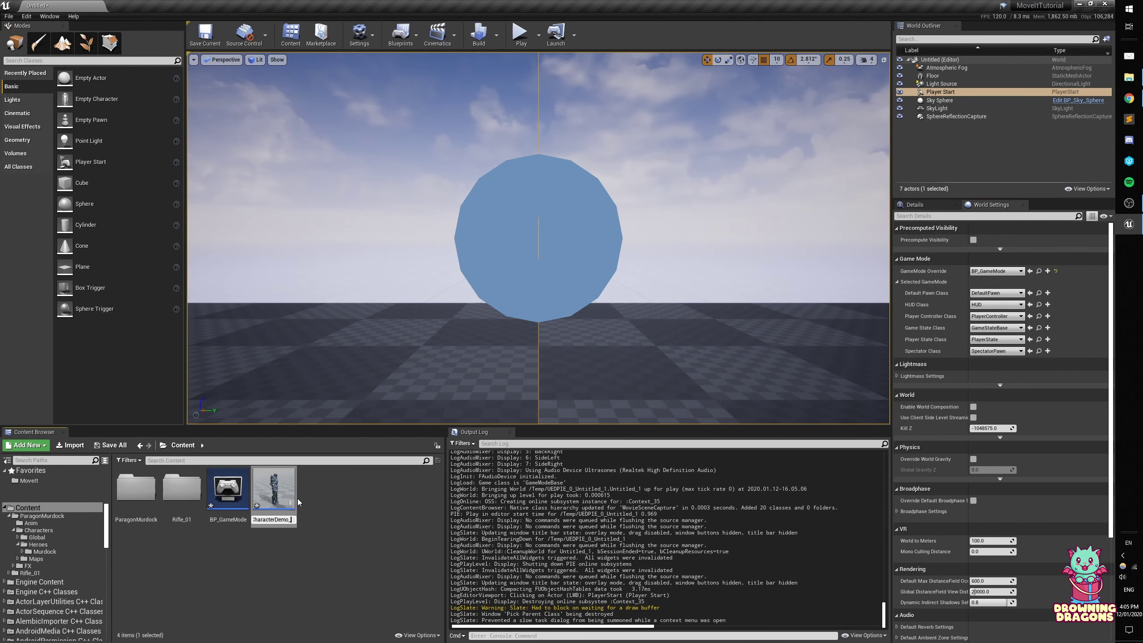
{"action": "type", "text": "_Murdock"}
{"action": "left_click", "coordinate": [364, 514]}
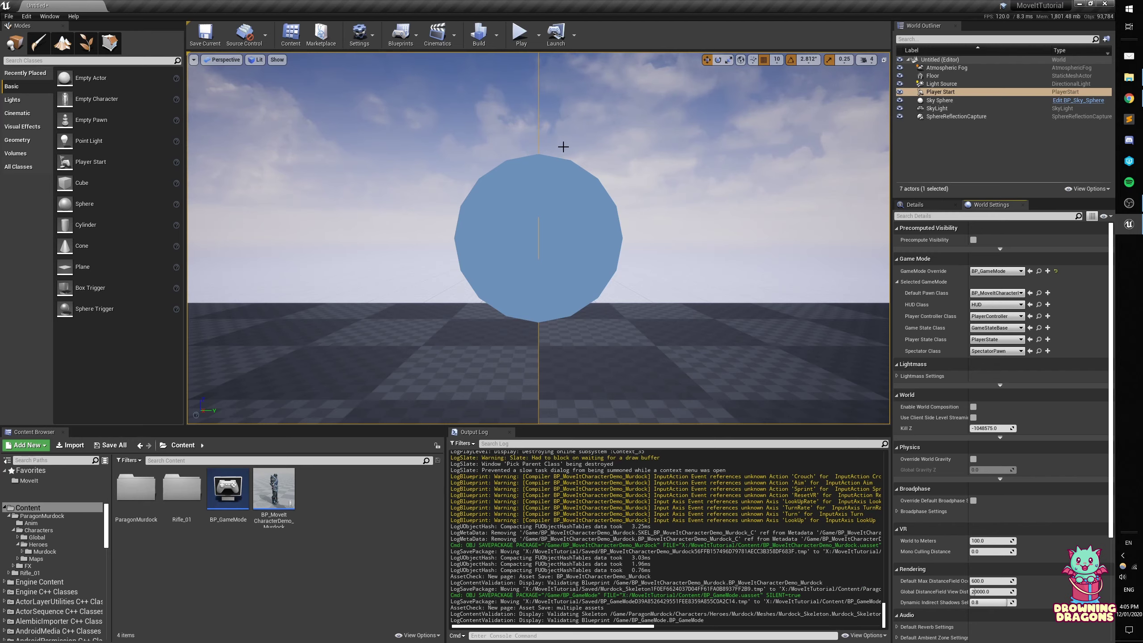
- Play the level and move Murdock forward, backward and sideways to check the retargeted movement animations
{"action": "left_click", "coordinate": [520, 34]}
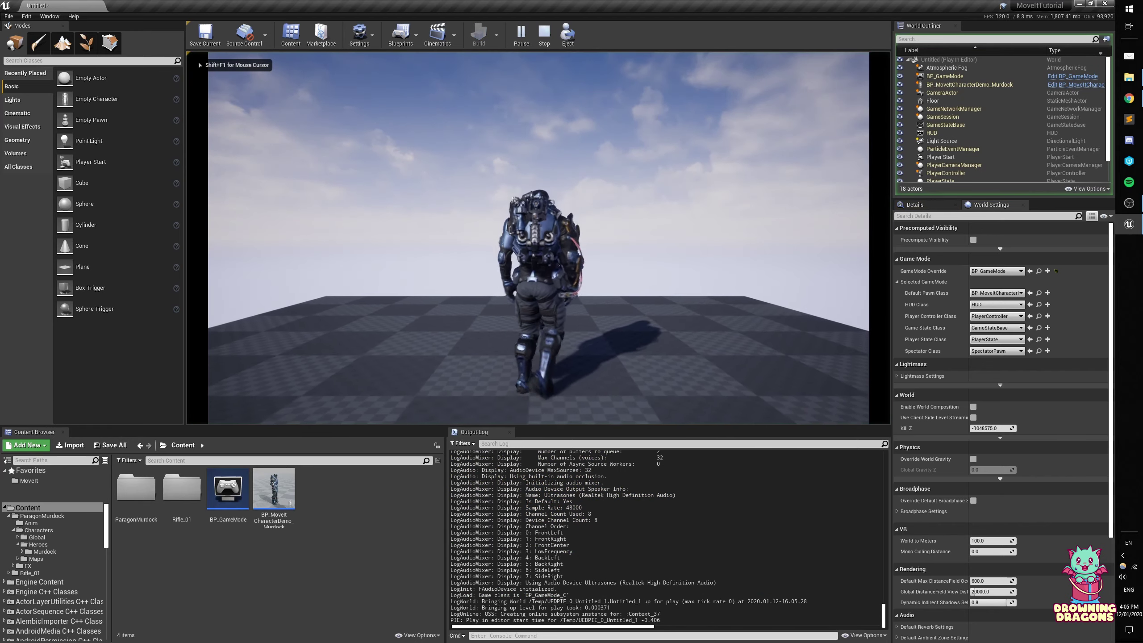
{"action": "key", "text": "w"}
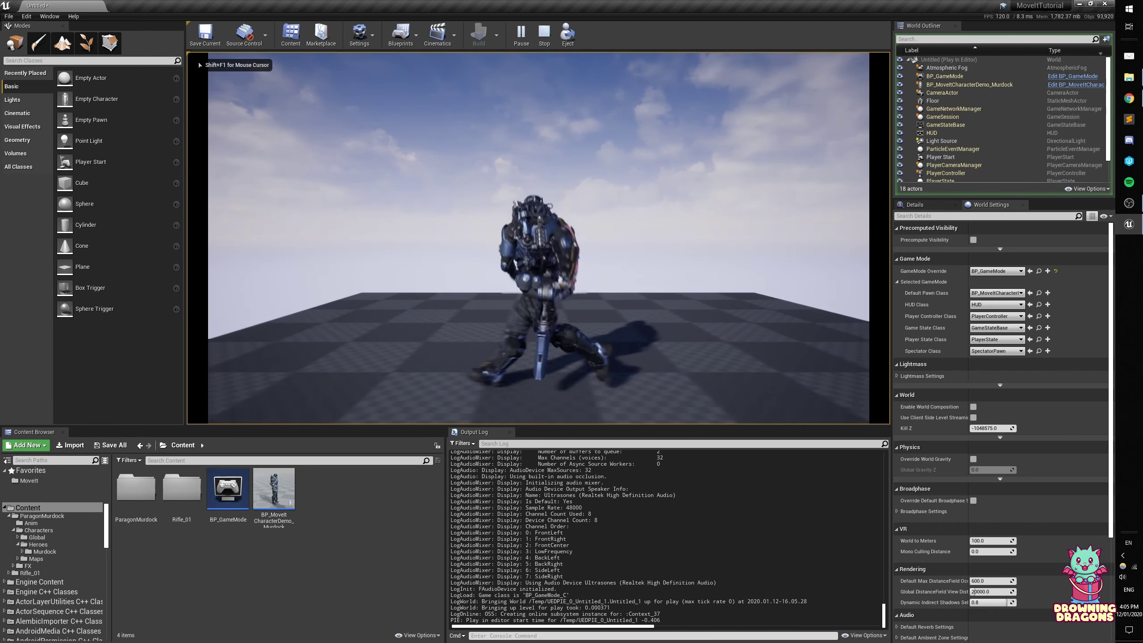
{"action": "key", "text": "d"}
{"action": "key", "text": "s"}
{"action": "key", "text": "a"}
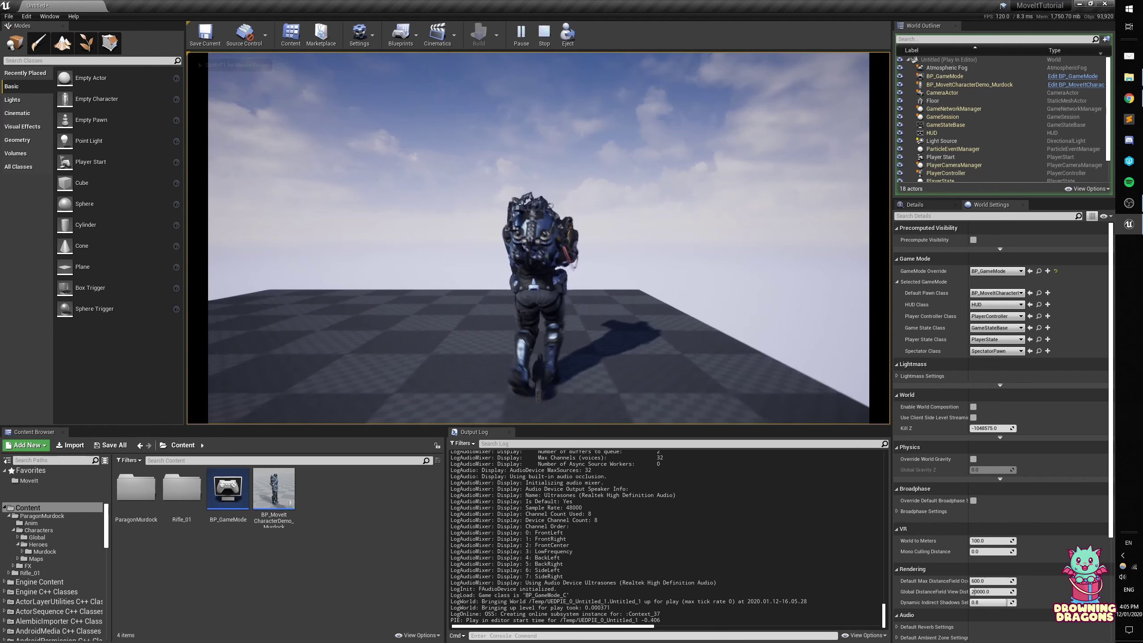
{"action": "key", "text": "d"}
{"action": "key", "text": "a"}
{"action": "key", "text": "w"}
{"action": "key", "text": "d"}
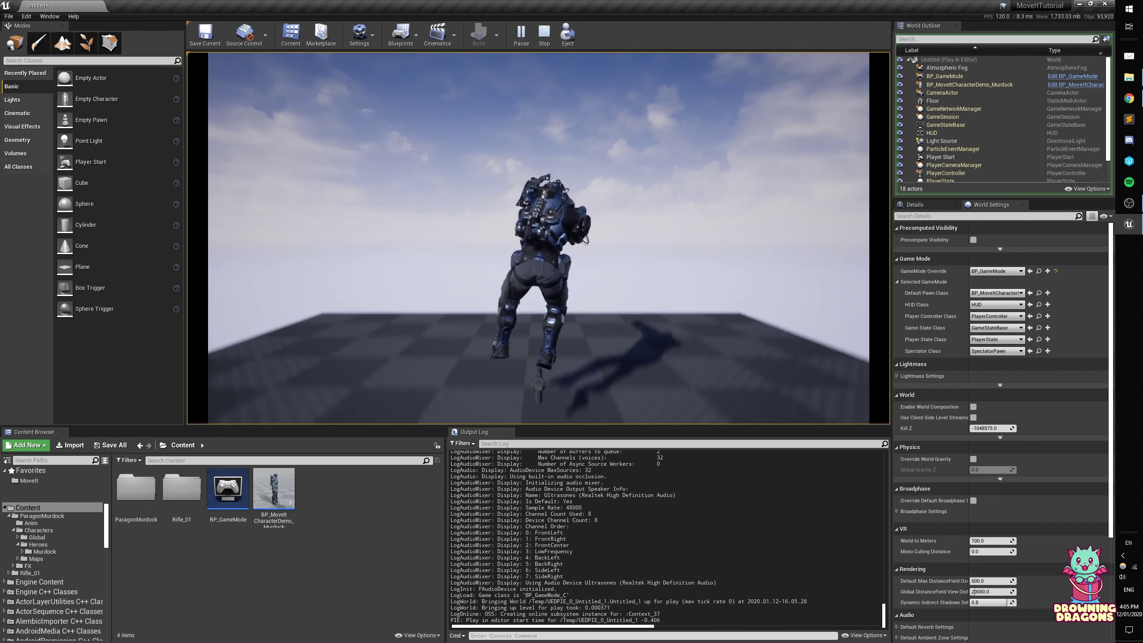
- Move Murdock sideways in both directions in the running level and end the play session
{"action": "key", "text": "a"}
{"action": "key", "text": "d"}
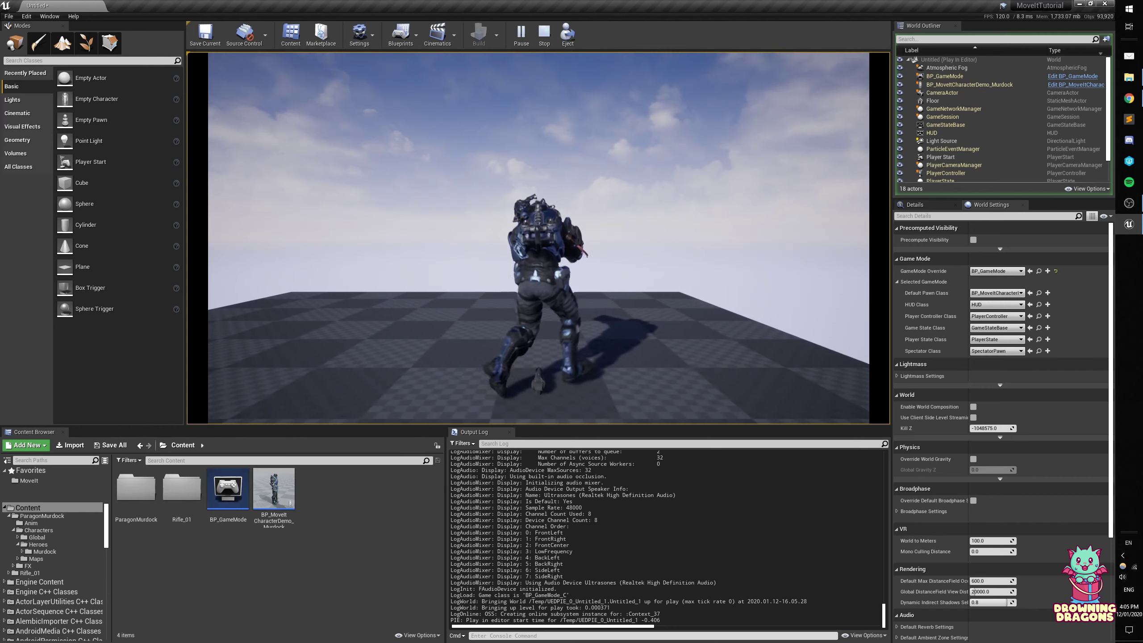
{"action": "key", "text": "Escape"}
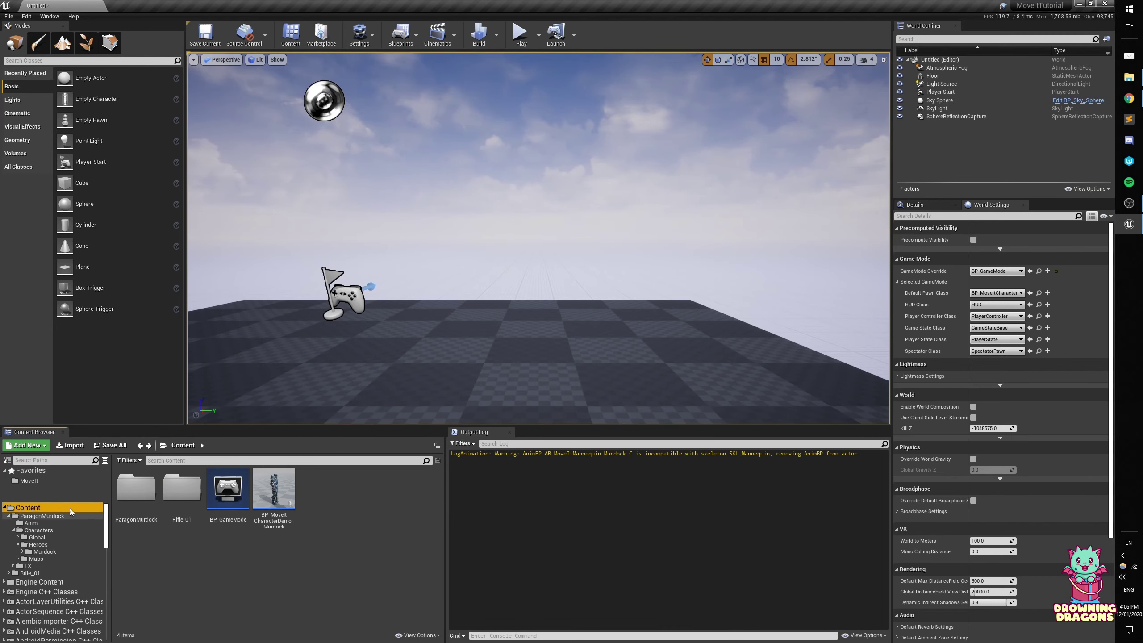
- Copy the PHAT_Mannequin physics asset from MoveIt's Character/Mesh folder into the Content folder and name the copy PHAT_Mannequin_Murdock
{"action": "left_click", "coordinate": [25, 482]}
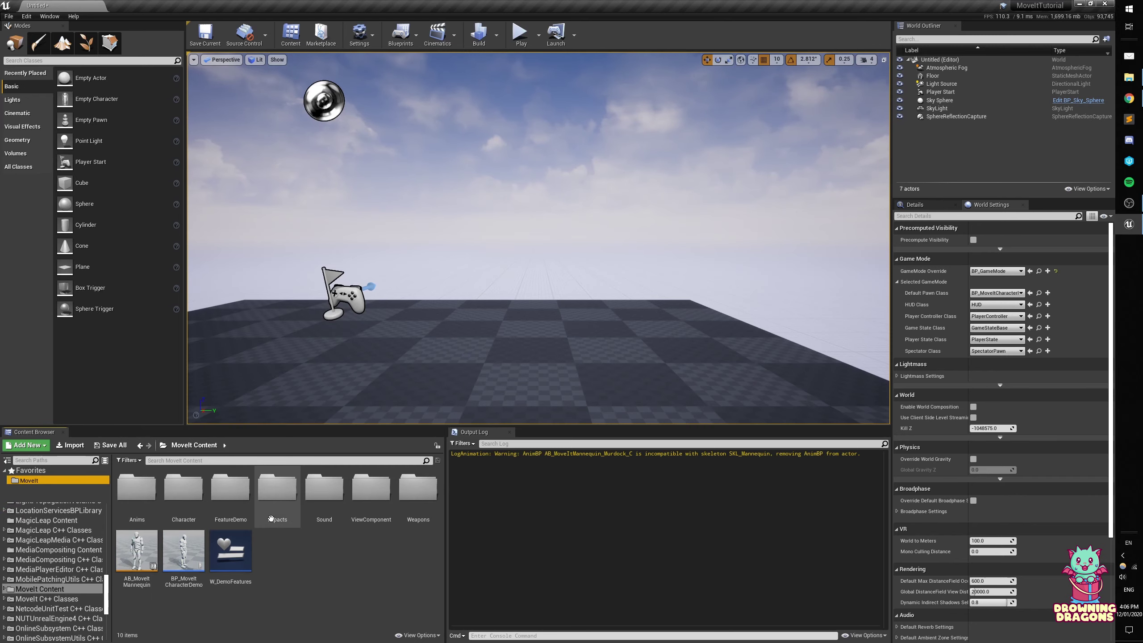
{"action": "double_click", "coordinate": [194, 514]}
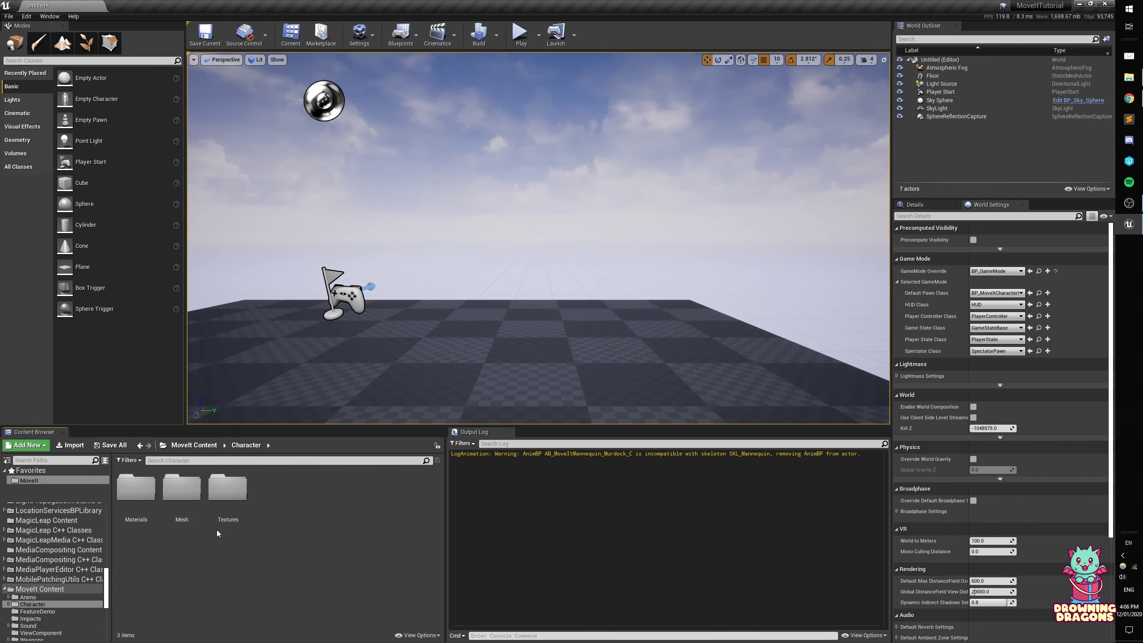
{"action": "double_click", "coordinate": [181, 487]}
{"action": "left_click", "coordinate": [136, 488]}
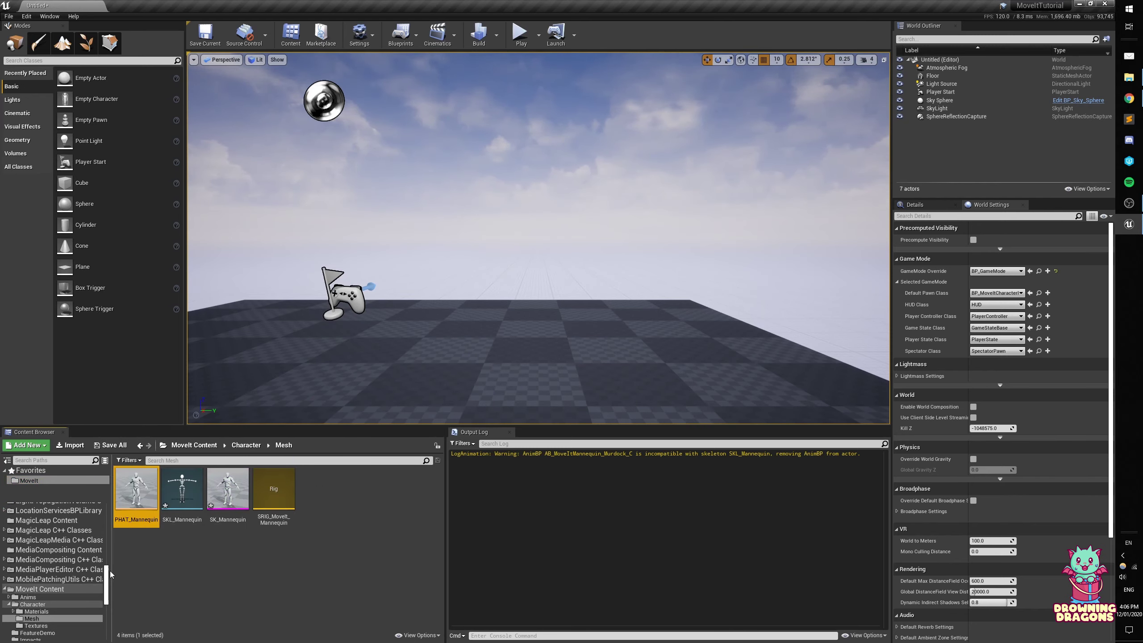
{"action": "scroll", "coordinate": [110, 574], "scroll_direction": "up", "scroll_amount": 10}
{"action": "left_click_drag", "start_coordinate": [139, 497], "coordinate": [33, 508]}
{"action": "left_click", "coordinate": [52, 530]}
{"action": "left_click", "coordinate": [333, 511]}
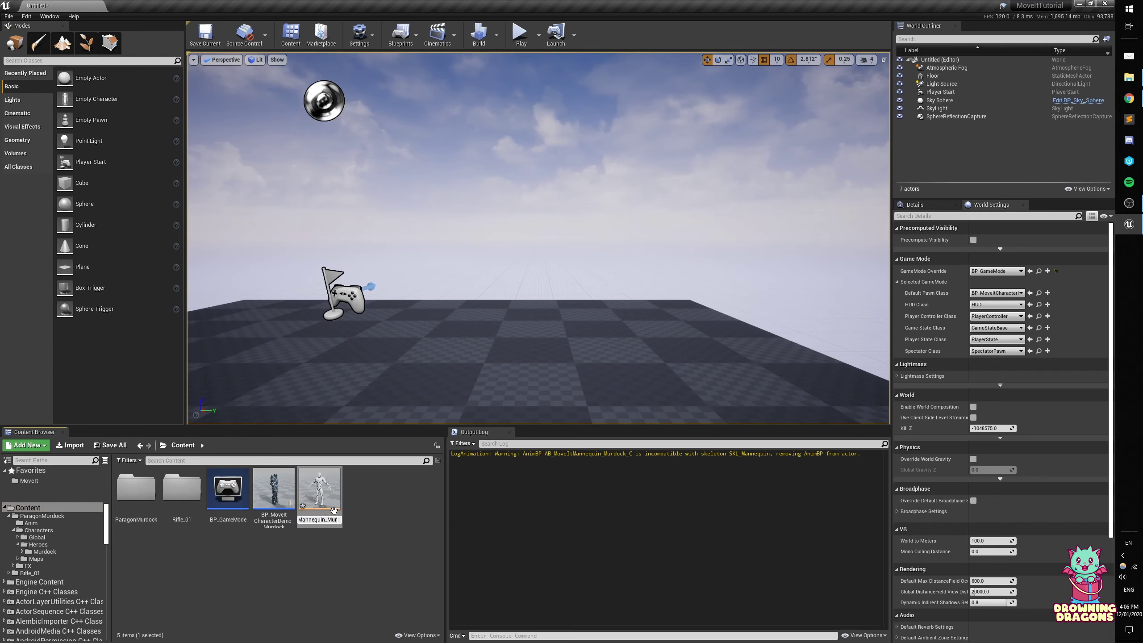
{"action": "type", "text": "_Murdock"}
{"action": "key", "text": "Return"}
- Set the preview mesh of PHAT_Mannequin_Murdock to Murdock, save the physics asset and close its editor
{"action": "double_click", "coordinate": [335, 509]}
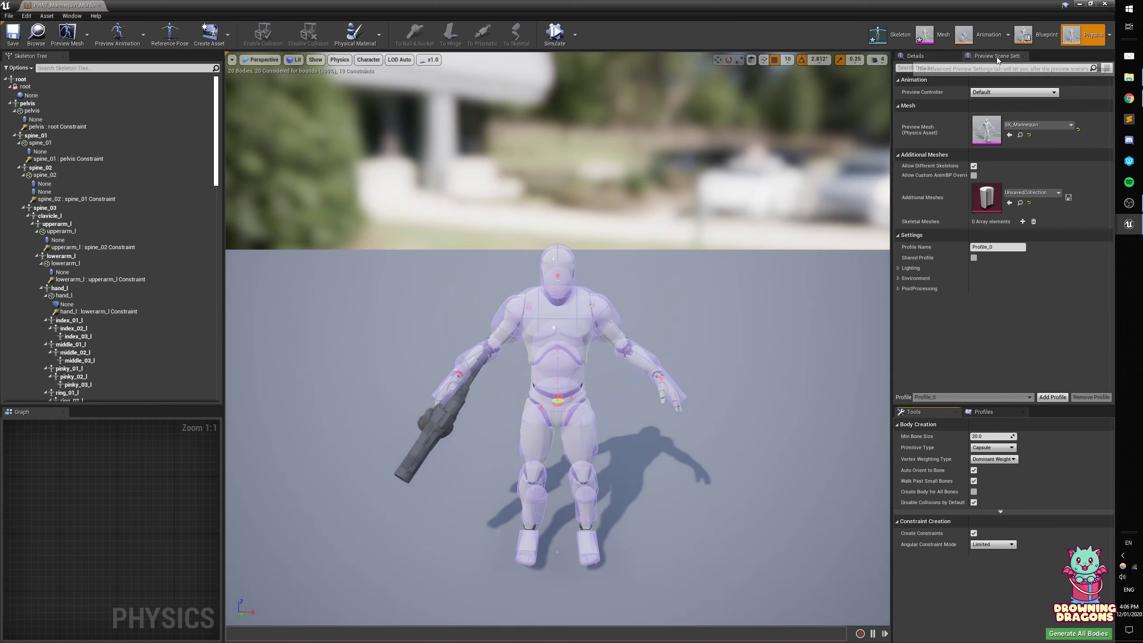
{"action": "left_click", "coordinate": [1035, 125]}
{"action": "scroll", "coordinate": [1031, 253], "scroll_direction": "up", "scroll_amount": 5}
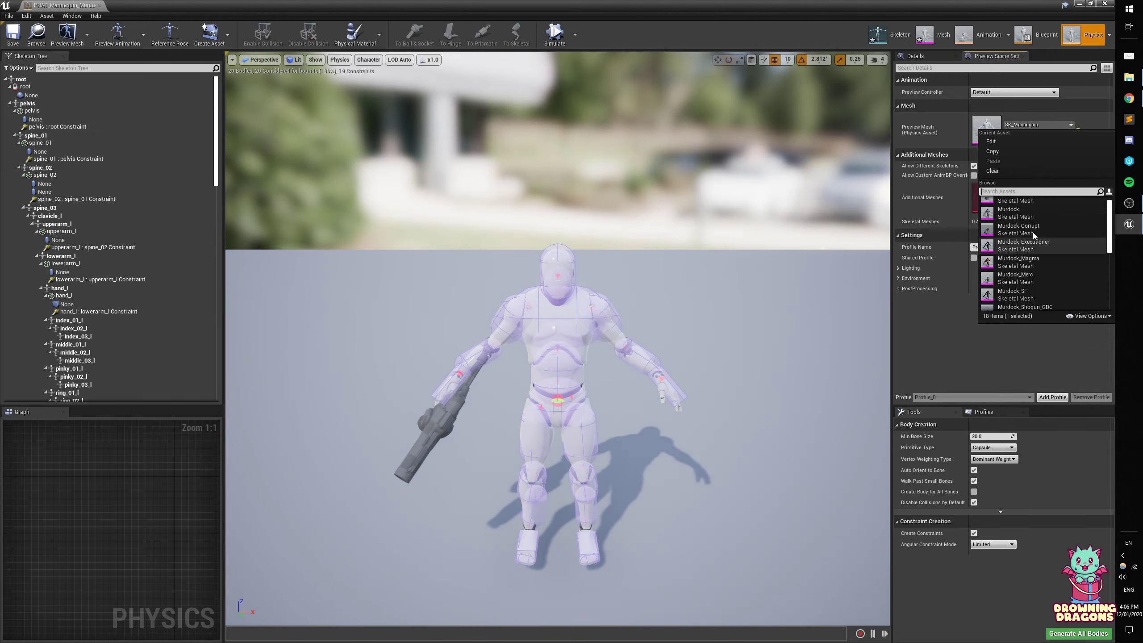
{"action": "left_click", "coordinate": [1016, 213]}
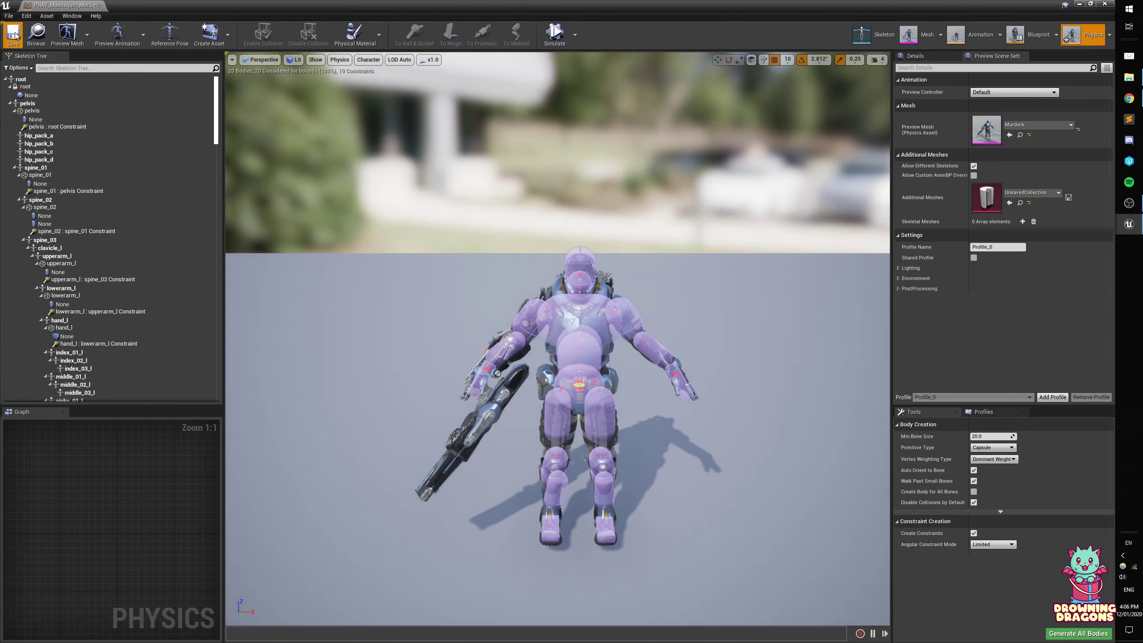
{"action": "left_click", "coordinate": [13, 36]}
{"action": "left_click", "coordinate": [100, 5]}
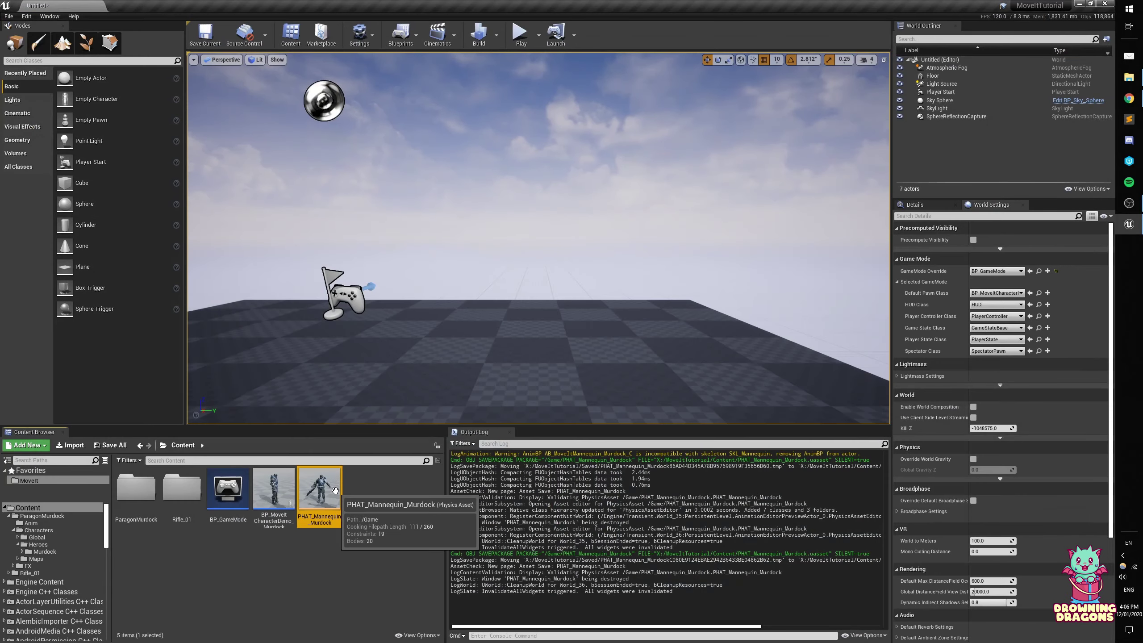
{"action": "left_click", "coordinate": [359, 529]}
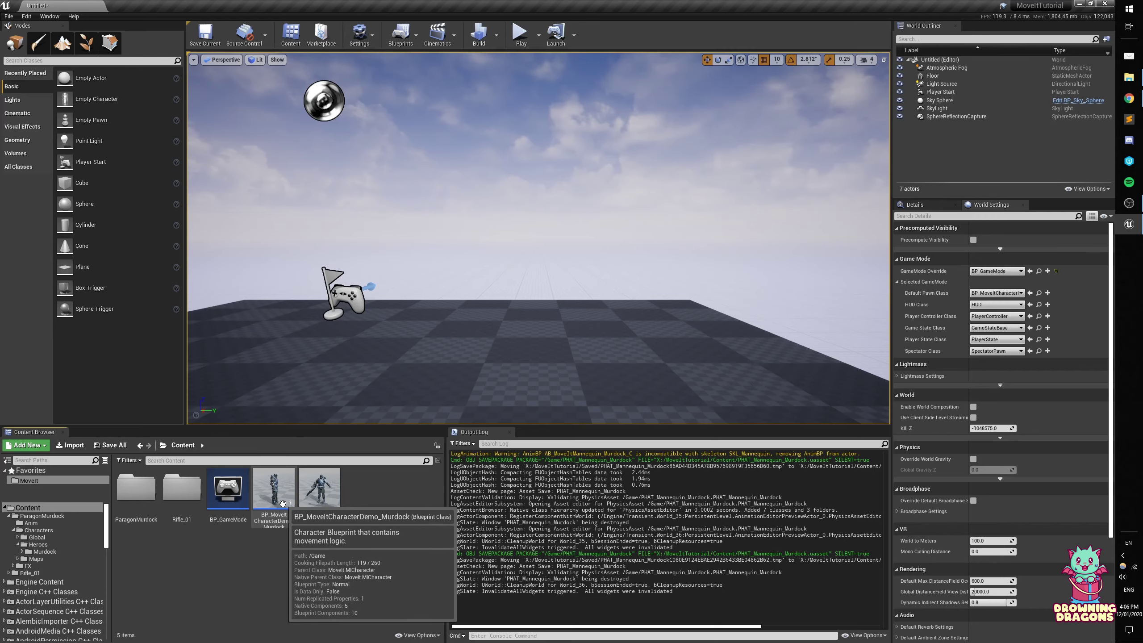
- Assign PHAT_Mannequin_Murdock as the Physics Asset of the Murdock skeletal mesh, save the mesh and close the asset editors
{"action": "double_click", "coordinate": [320, 488]}
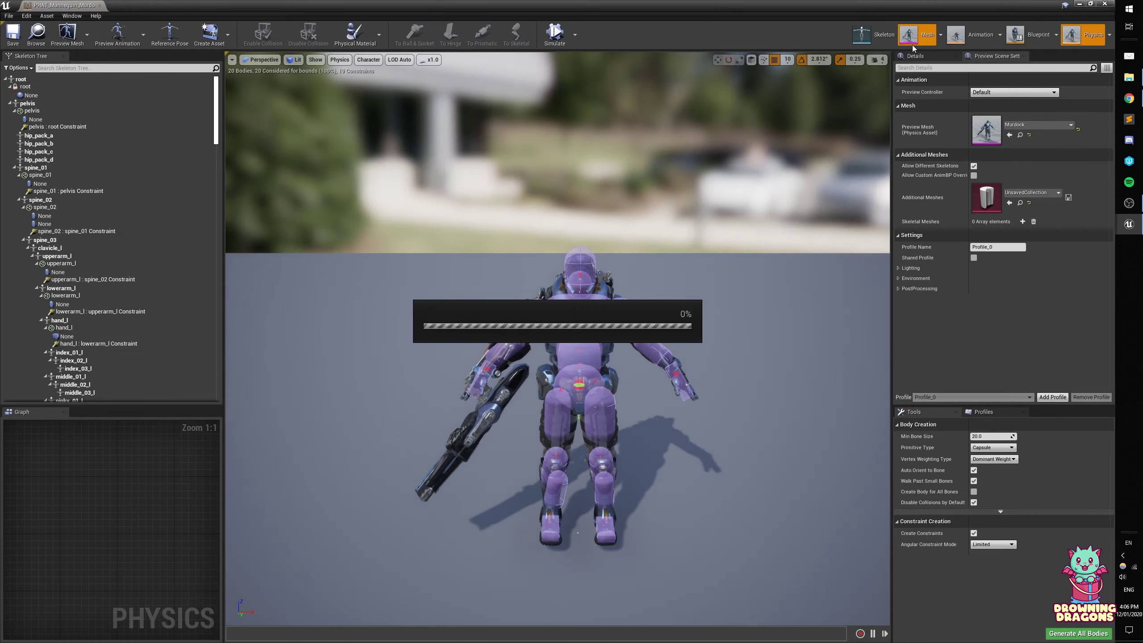
{"action": "left_click", "coordinate": [914, 43]}
{"action": "scroll", "coordinate": [206, 479], "scroll_direction": "down", "scroll_amount": 10}
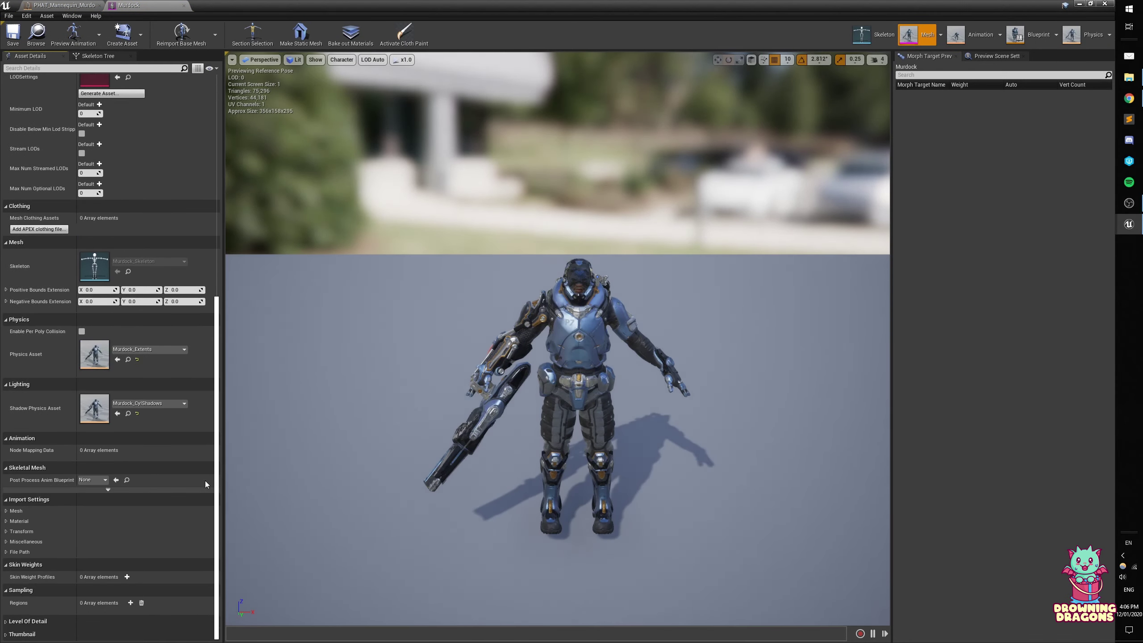
{"action": "left_click", "coordinate": [155, 349]}
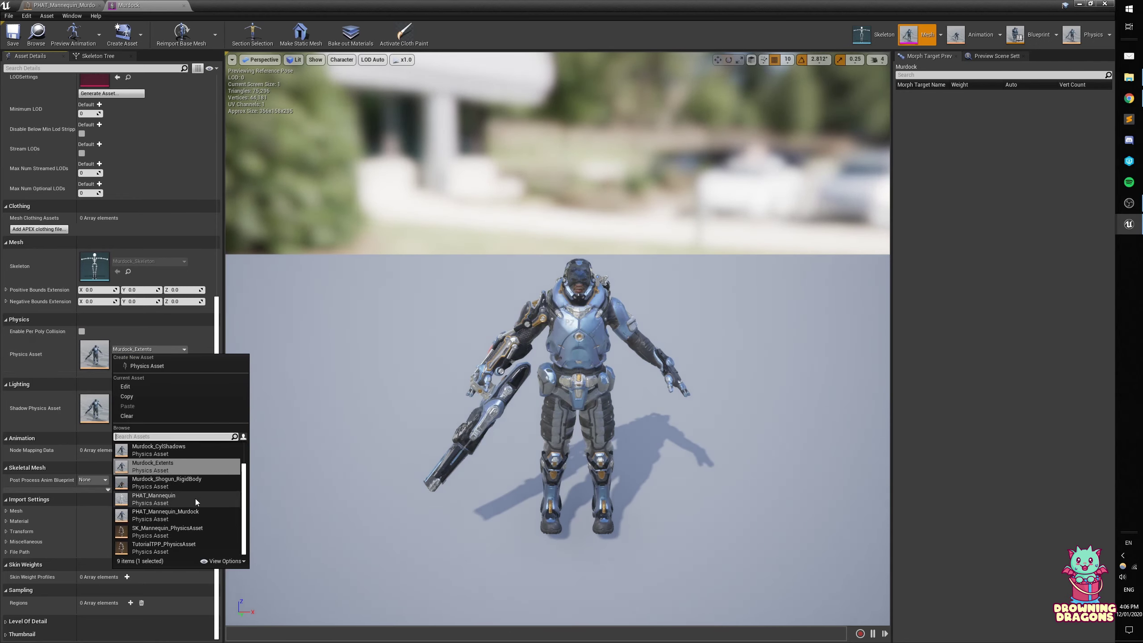
{"action": "left_click", "coordinate": [189, 517]}
{"action": "left_click", "coordinate": [13, 34]}
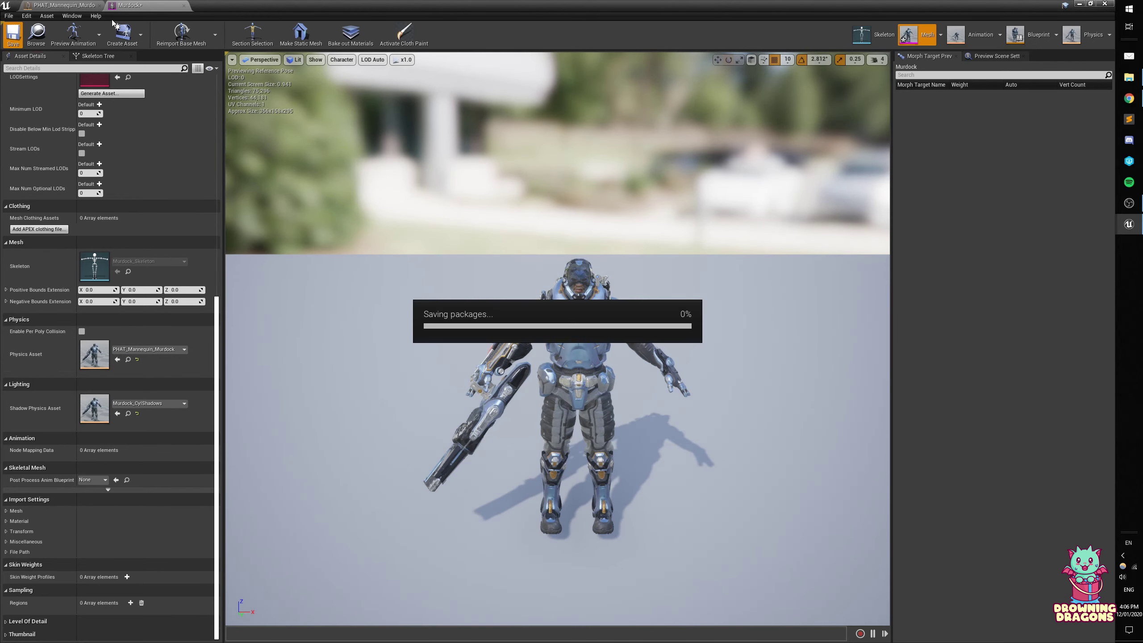
{"action": "left_click", "coordinate": [63, 5]}
{"action": "left_click", "coordinate": [100, 5]}
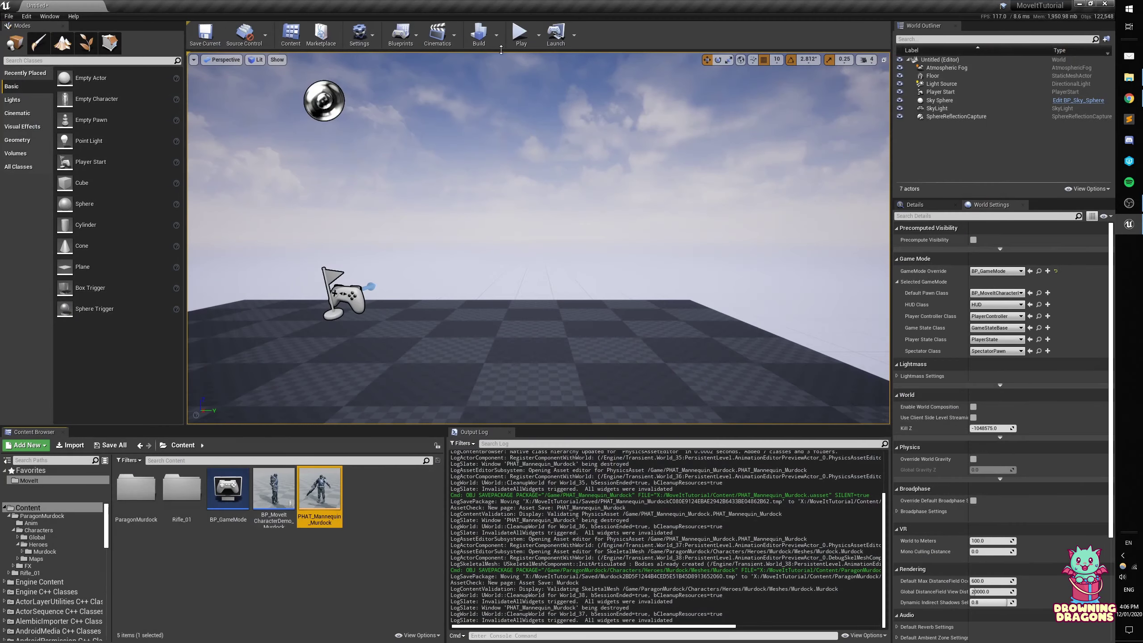
- Play the level and test Murdock's ragdoll, recovery and walking, ending the play session when done
{"action": "left_click", "coordinate": [521, 34]}
{"action": "key", "text": "s"}
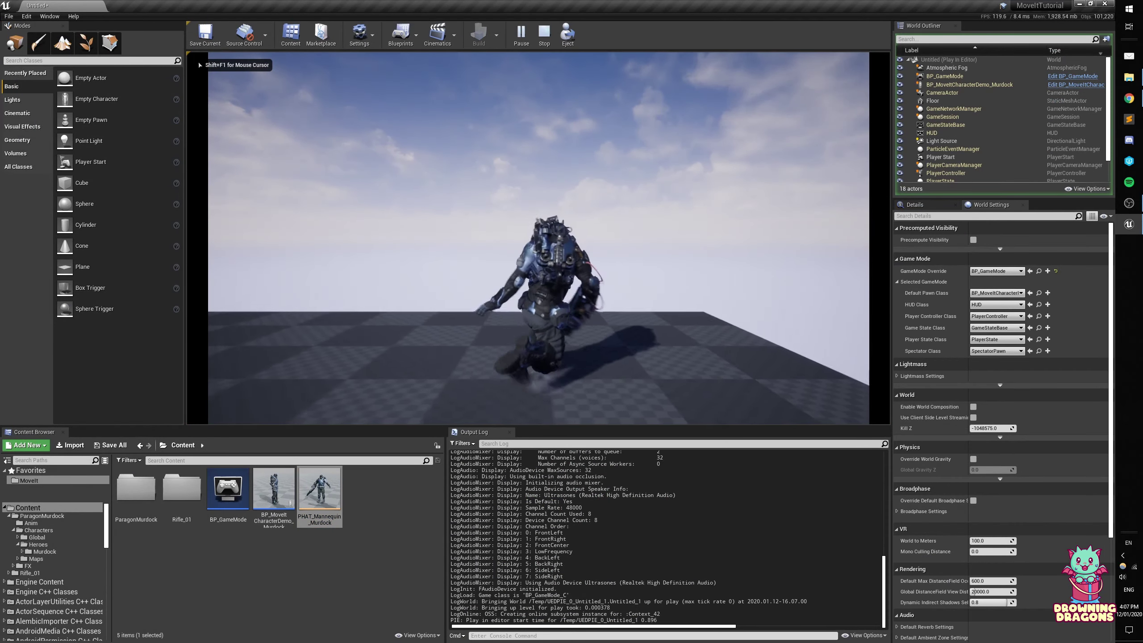
{"action": "key", "text": "r"}
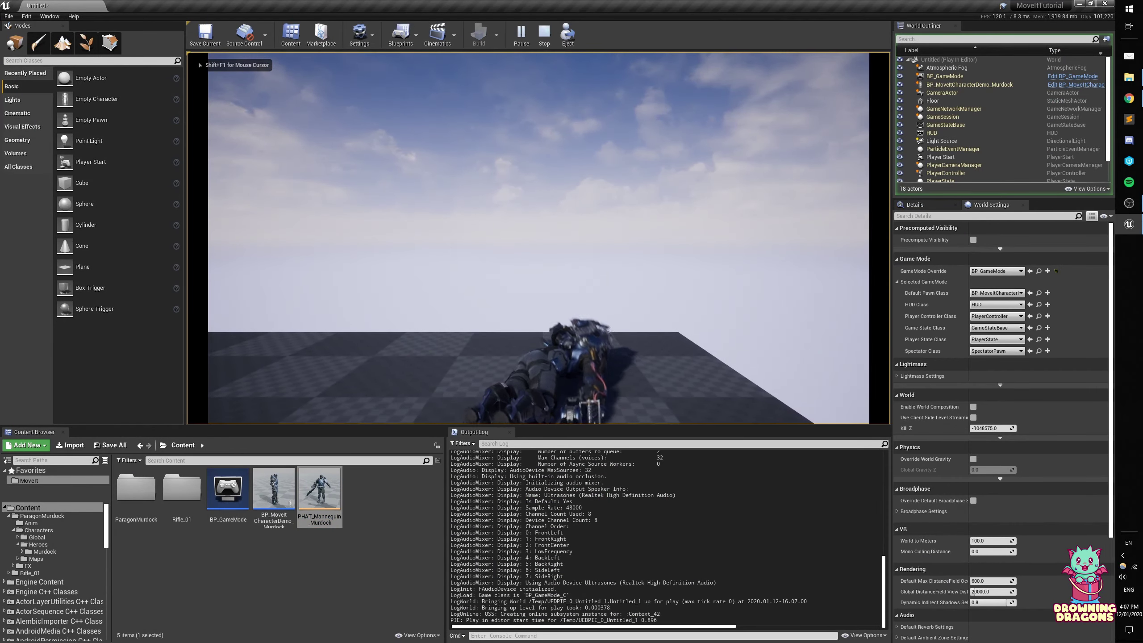
{"action": "key", "text": "r"}
{"action": "key", "text": "w"}
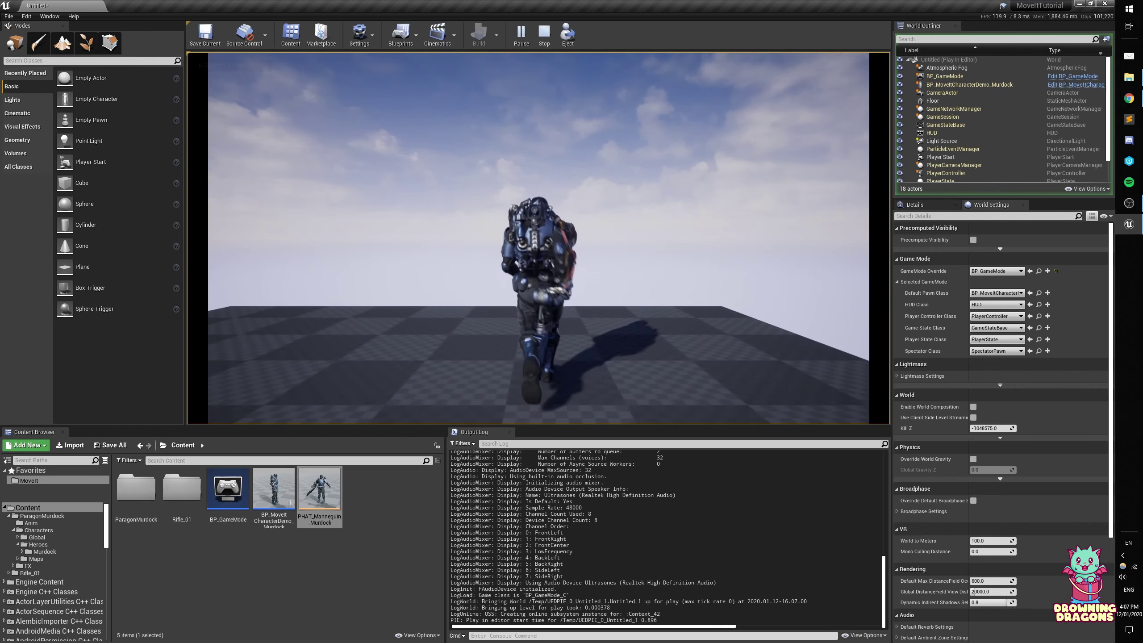
{"action": "key", "text": "Escape"}
{"action": "left_click", "coordinate": [227, 548]}
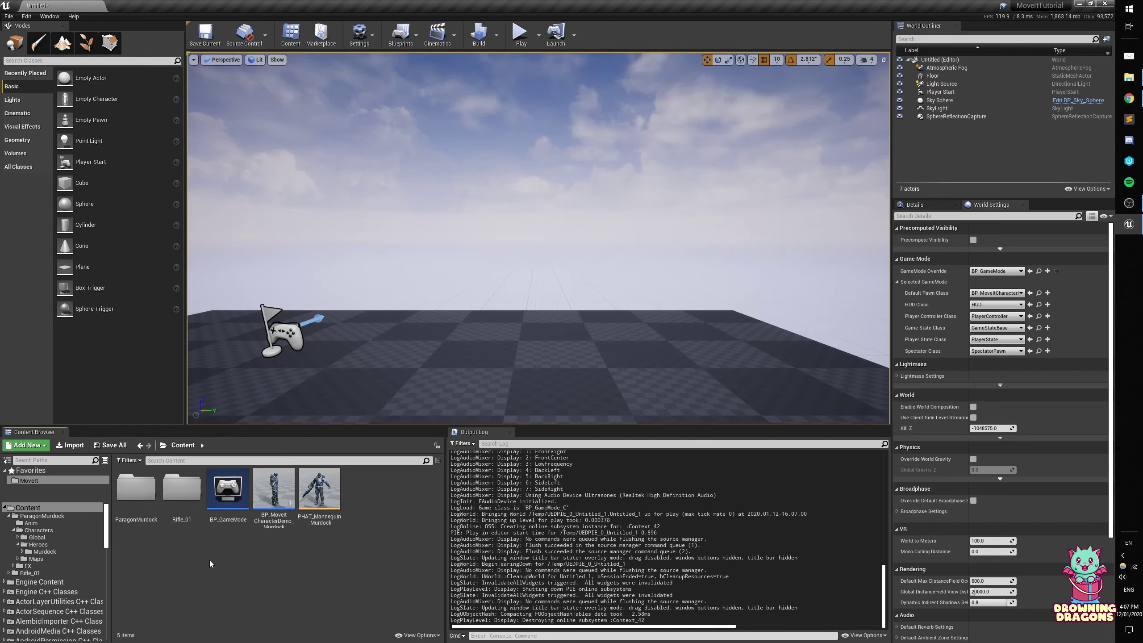
- Filter the Anims folder of MoveIt Content for "ragdoll" animations
{"action": "left_click_drag", "start_coordinate": [107, 538], "coordinate": [110, 608]}
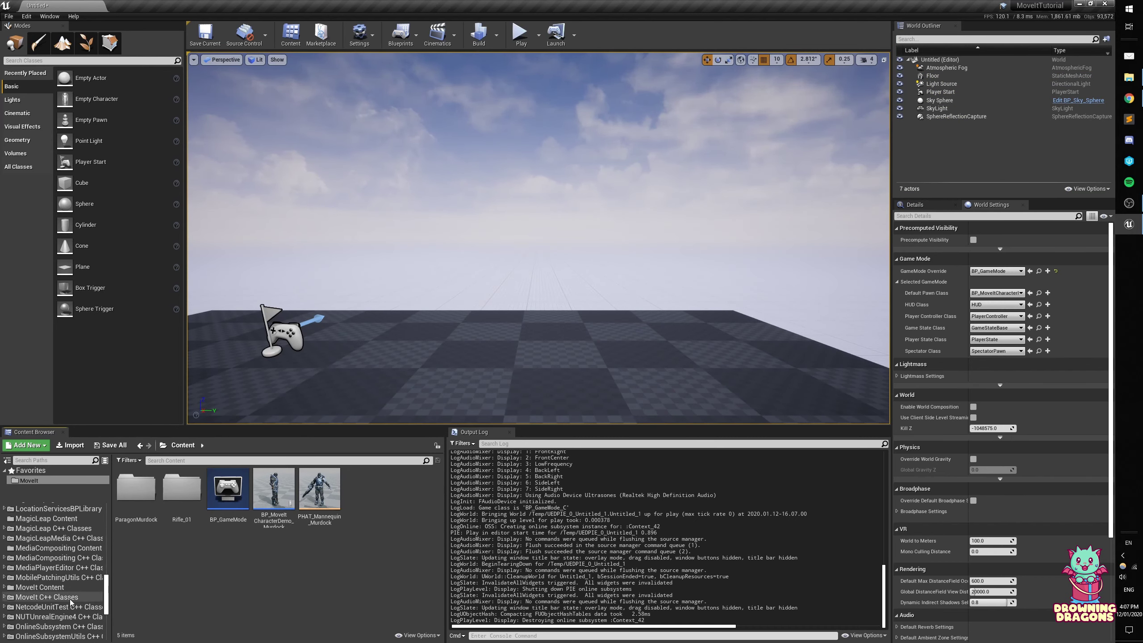
{"action": "left_click", "coordinate": [64, 588]}
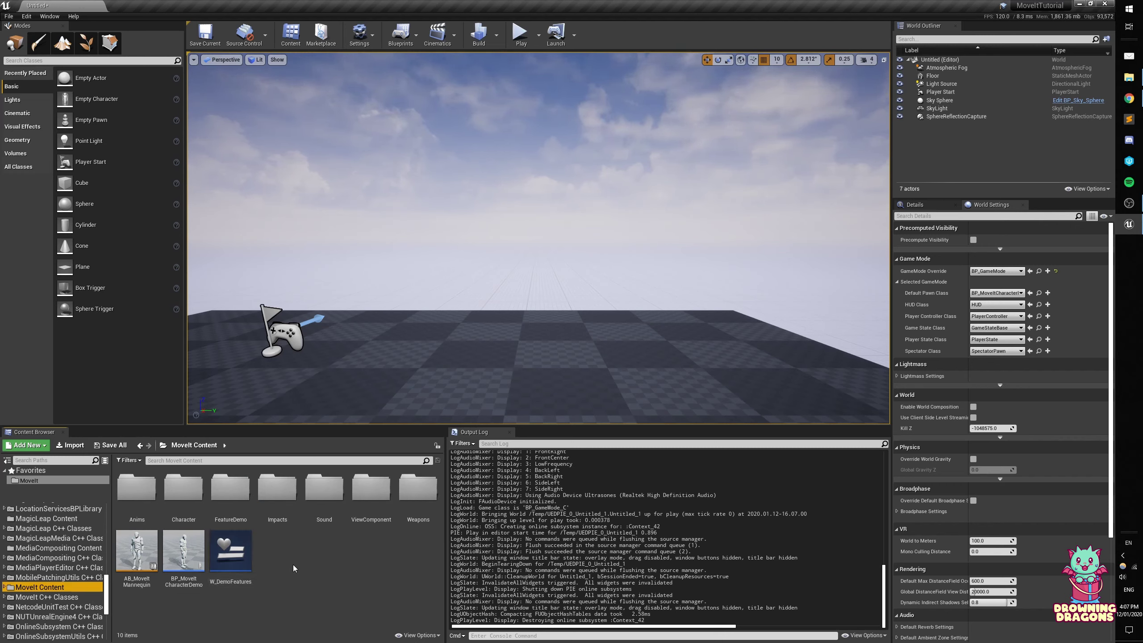
{"action": "double_click", "coordinate": [136, 487]}
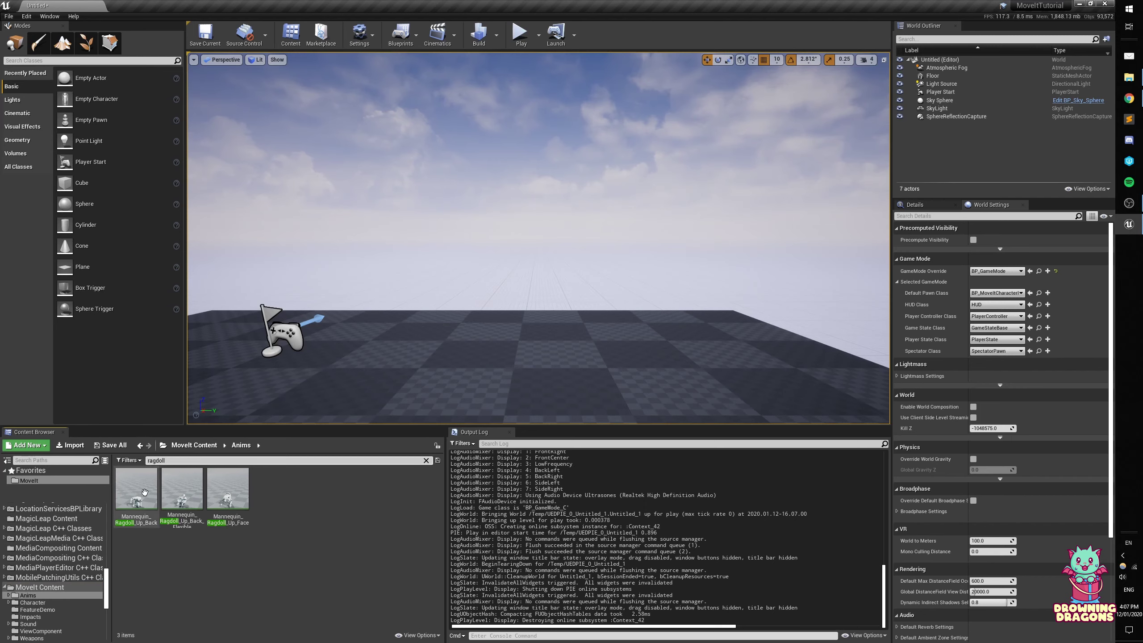
- Duplicate and retarget the three Mannequin_Ragdoll_Up animations to Murdock_Skeleton, storing the copies in the ParagonMurdock/Anim folder
{"action": "left_click", "coordinate": [144, 493]}
{"action": "left_click", "coordinate": [242, 501], "text": "shift"}
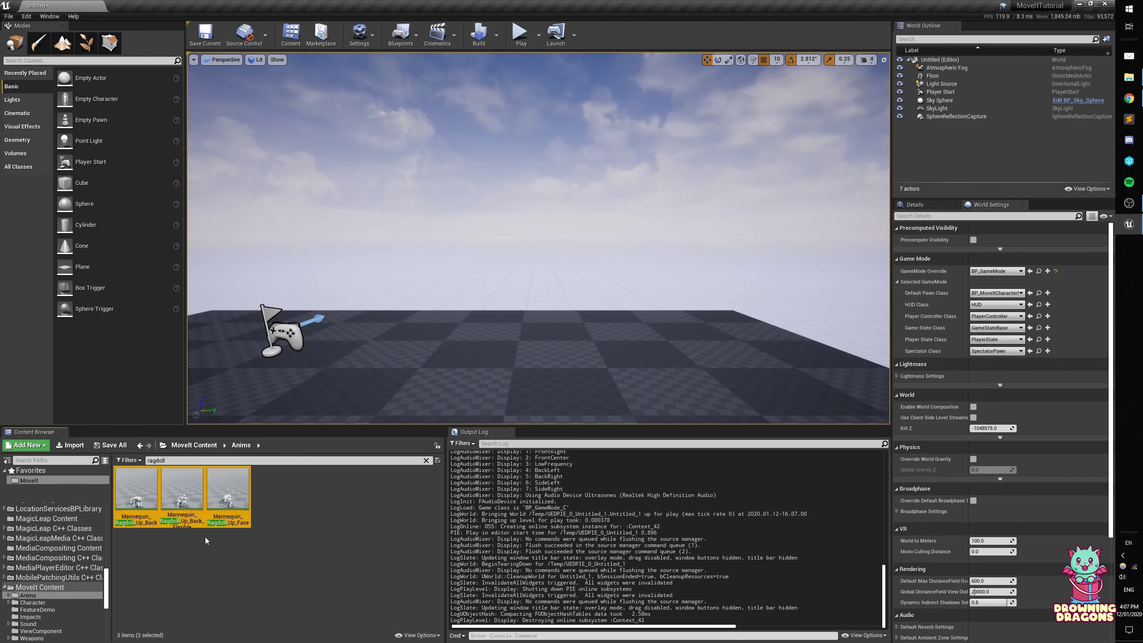
{"action": "right_click", "coordinate": [189, 498]}
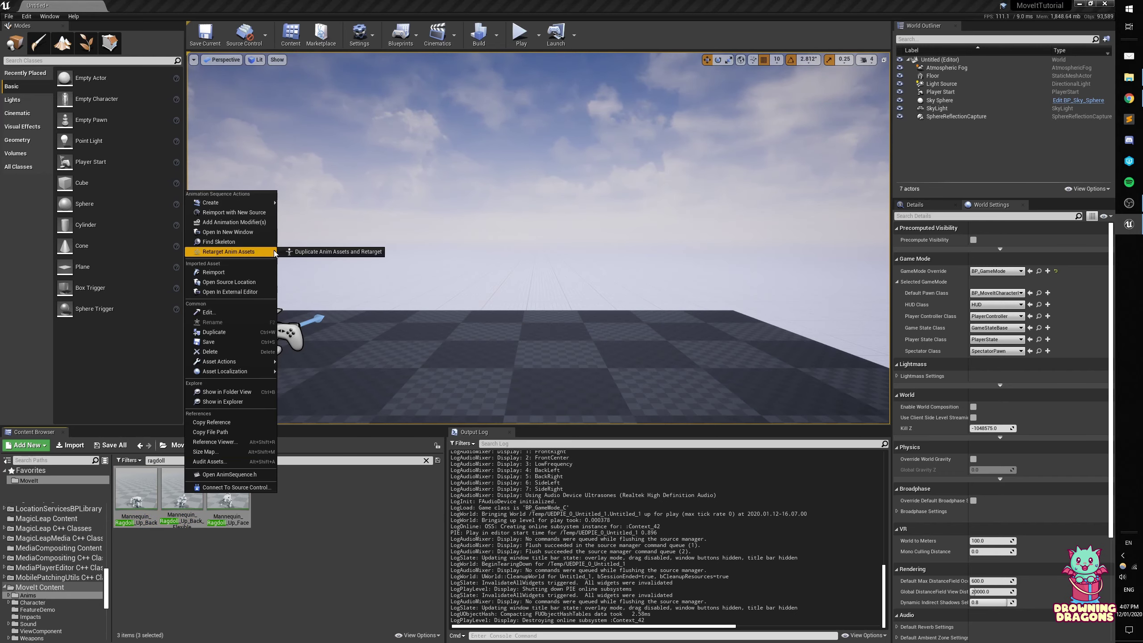
{"action": "left_click", "coordinate": [293, 252]}
{"action": "left_click", "coordinate": [356, 261]}
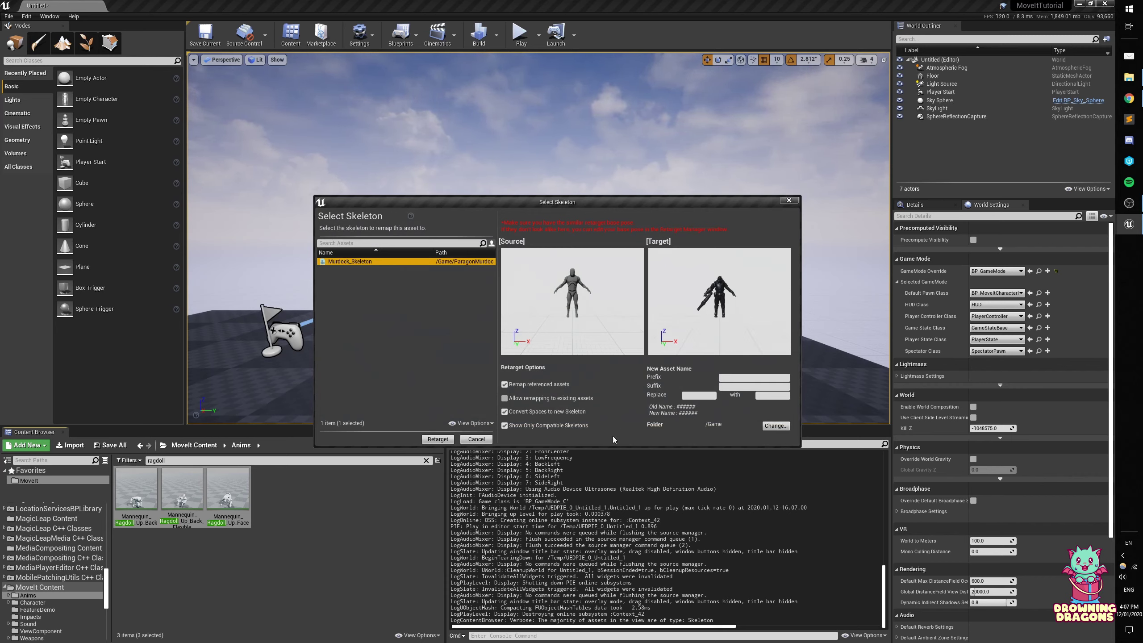
{"action": "left_click", "coordinate": [775, 428]}
{"action": "double_click", "coordinate": [488, 266]}
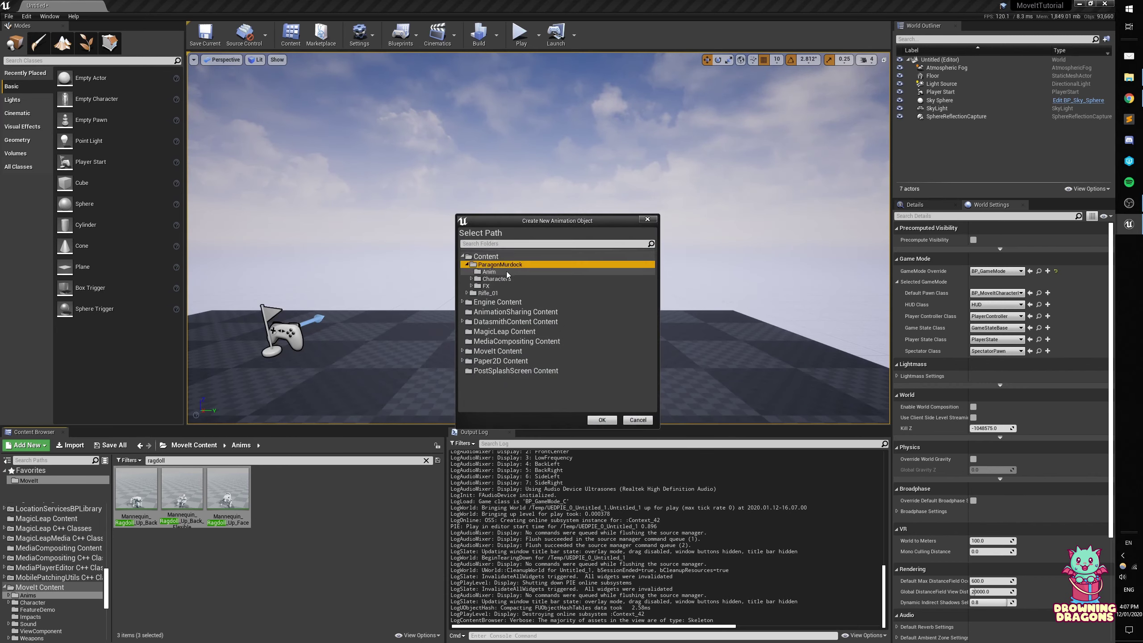
{"action": "left_click", "coordinate": [505, 272]}
{"action": "left_click", "coordinate": [603, 420]}
{"action": "left_click", "coordinate": [763, 432]}
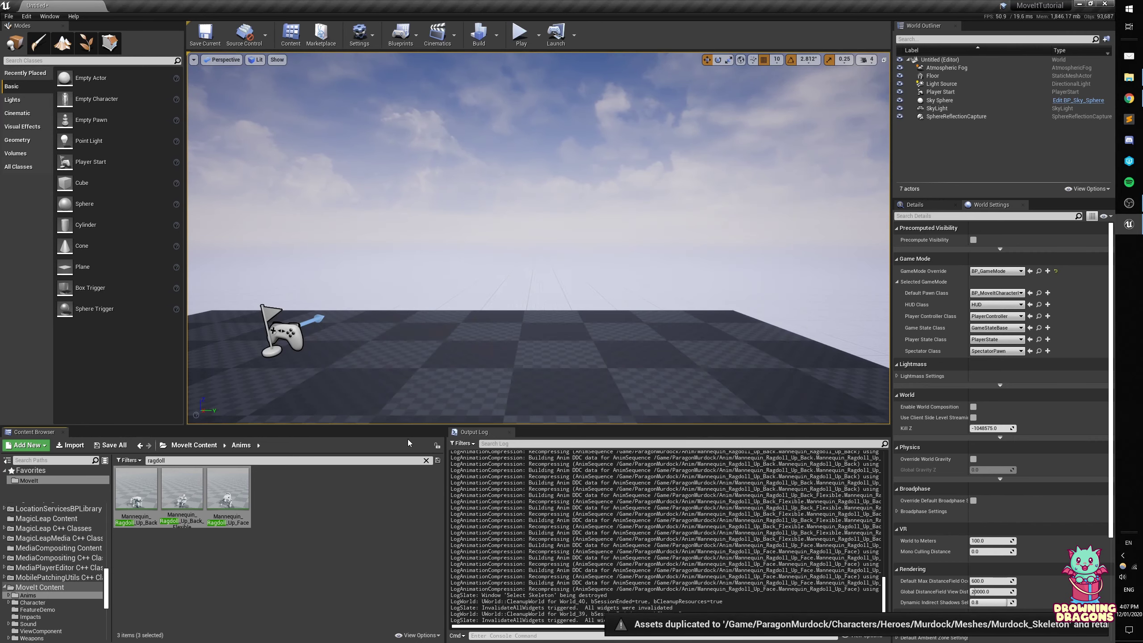
- Clear the asset filter in the Content folder, open BP_MoveItCharacterDemo_Murdock and filter its class defaults for "ragdoll"
{"action": "left_click_drag", "start_coordinate": [109, 574], "coordinate": [97, 491]}
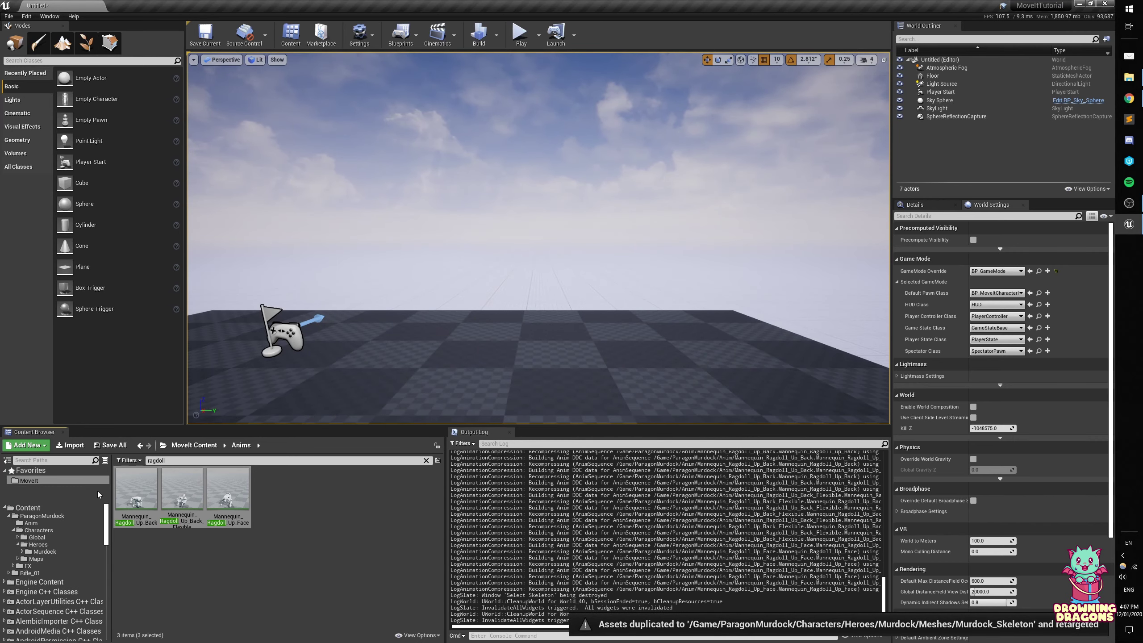
{"action": "left_click", "coordinate": [63, 507]}
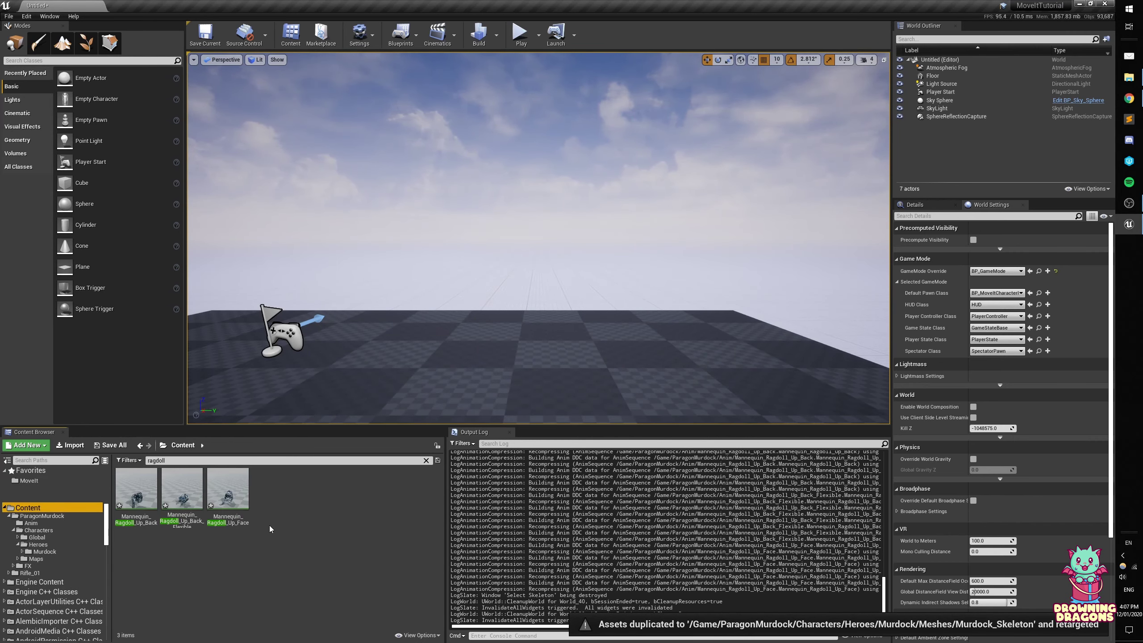
{"action": "left_click", "coordinate": [425, 461]}
{"action": "left_click", "coordinate": [273, 491]}
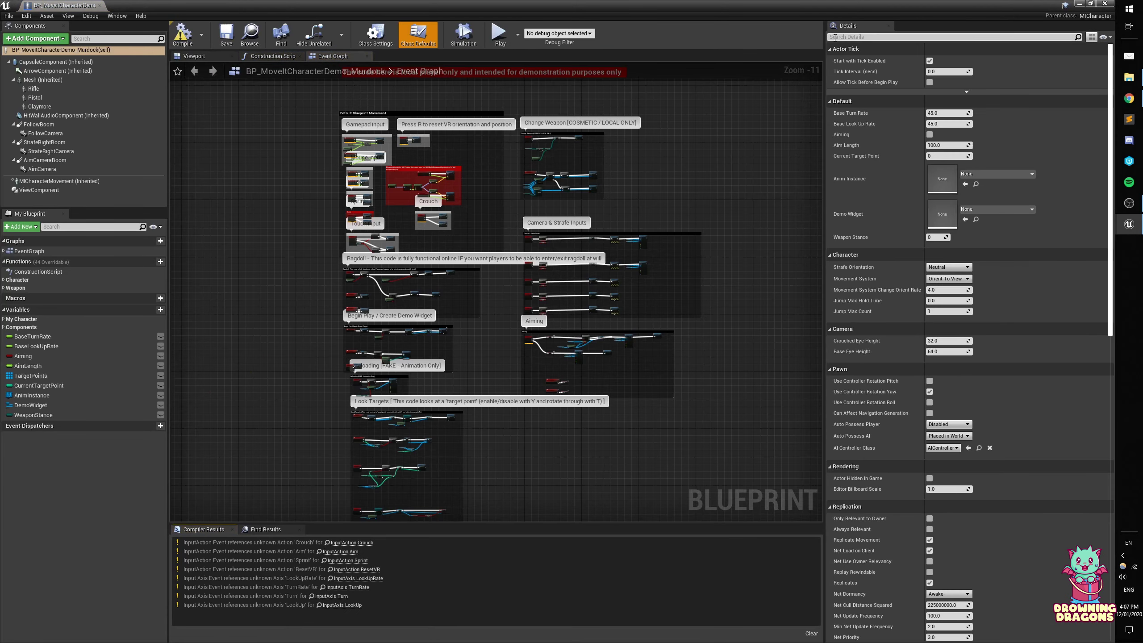
{"action": "left_click", "coordinate": [835, 37]}
{"action": "type", "text": "ragdoll"}
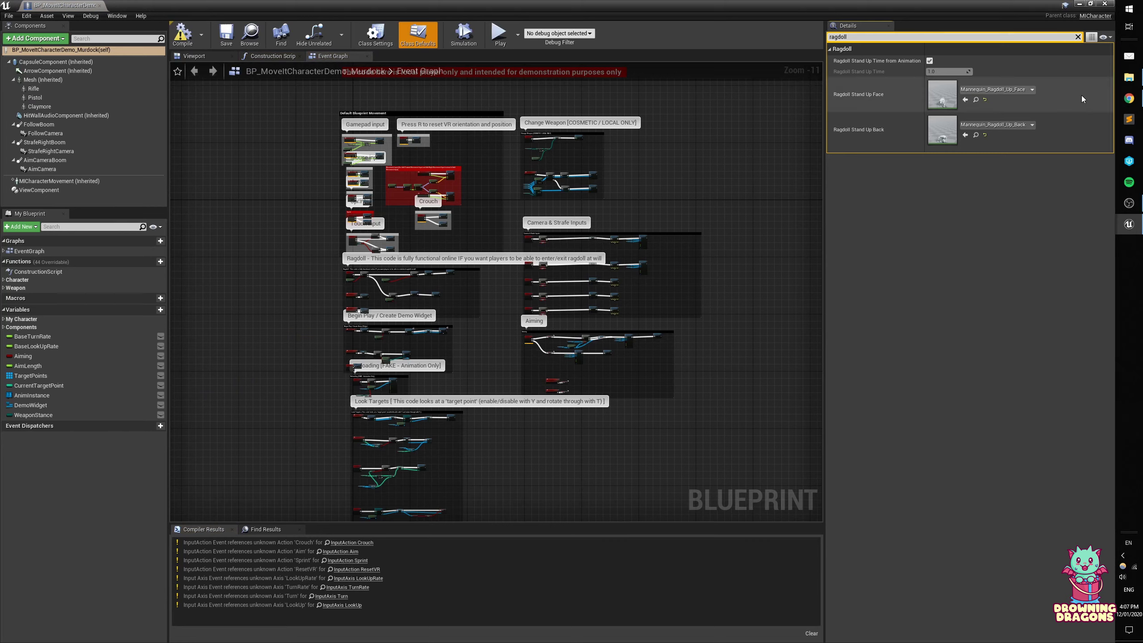
- Set Ragdoll Stand Up Face and Back to the retargeted Murdock versions of Mannequin_Ragdoll_Up_Face and Mannequin_Ragdoll_Up_Back
{"action": "left_click", "coordinate": [1015, 89]}
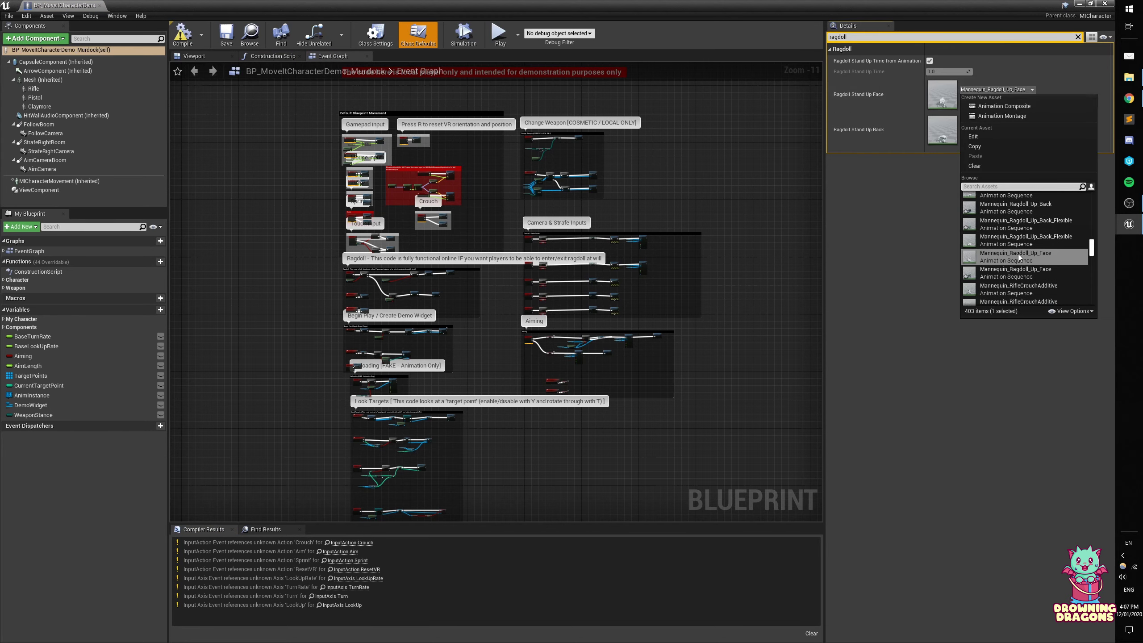
{"action": "left_click", "coordinate": [1017, 274]}
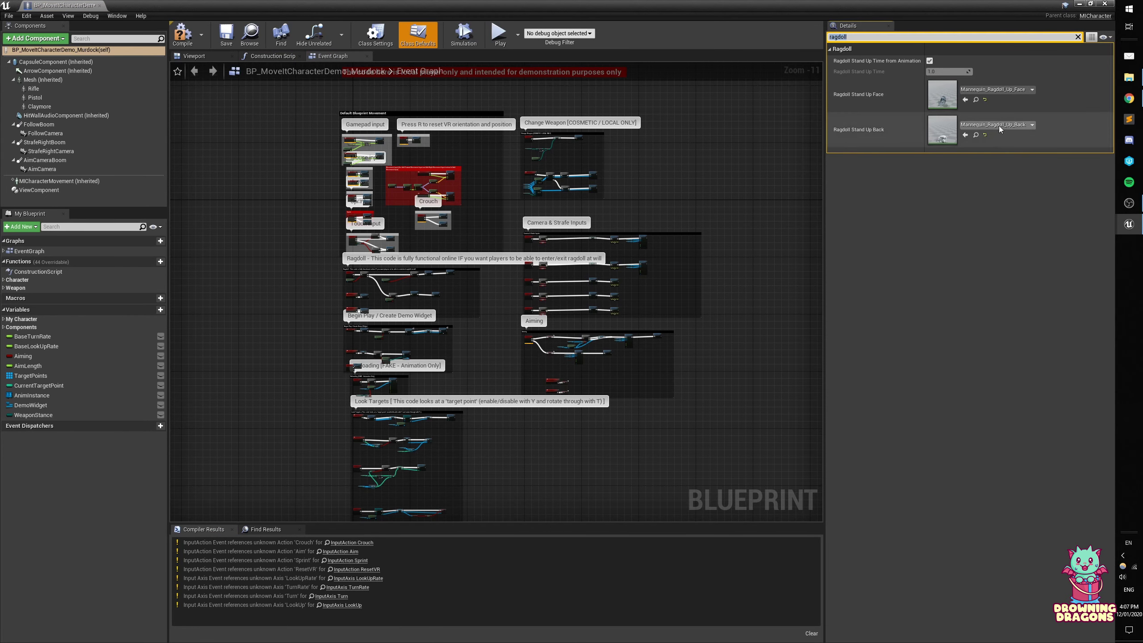
{"action": "left_click", "coordinate": [999, 125]}
{"action": "left_click", "coordinate": [1008, 306]}
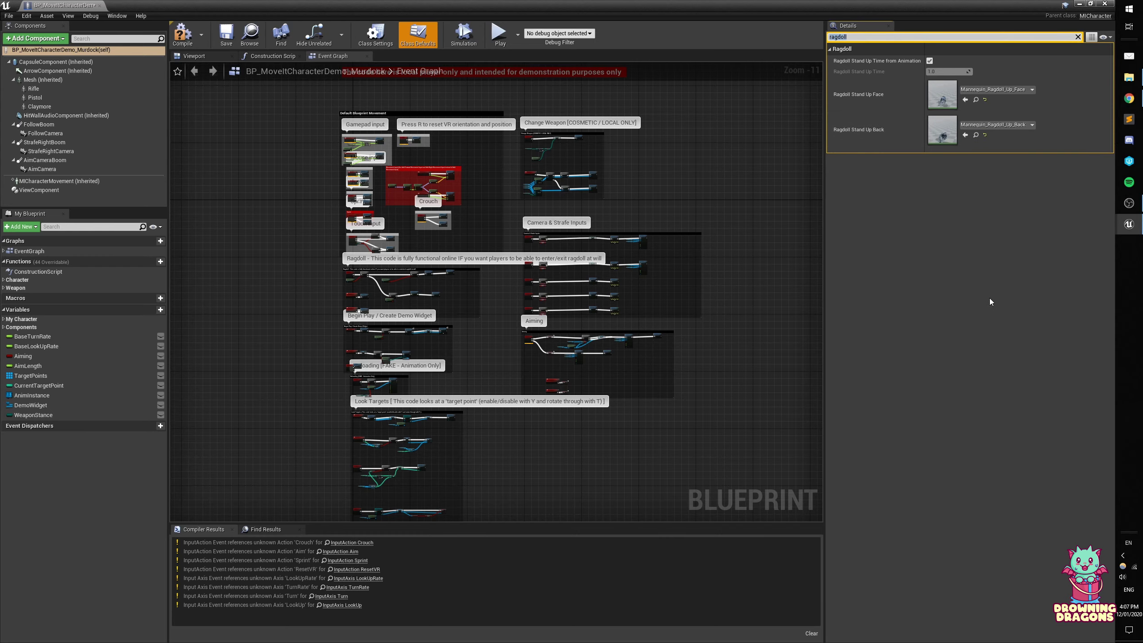
- Close the Murdock character blueprint and play-test the level with the assigned ragdoll stand-up animations
{"action": "left_click", "coordinate": [100, 6]}
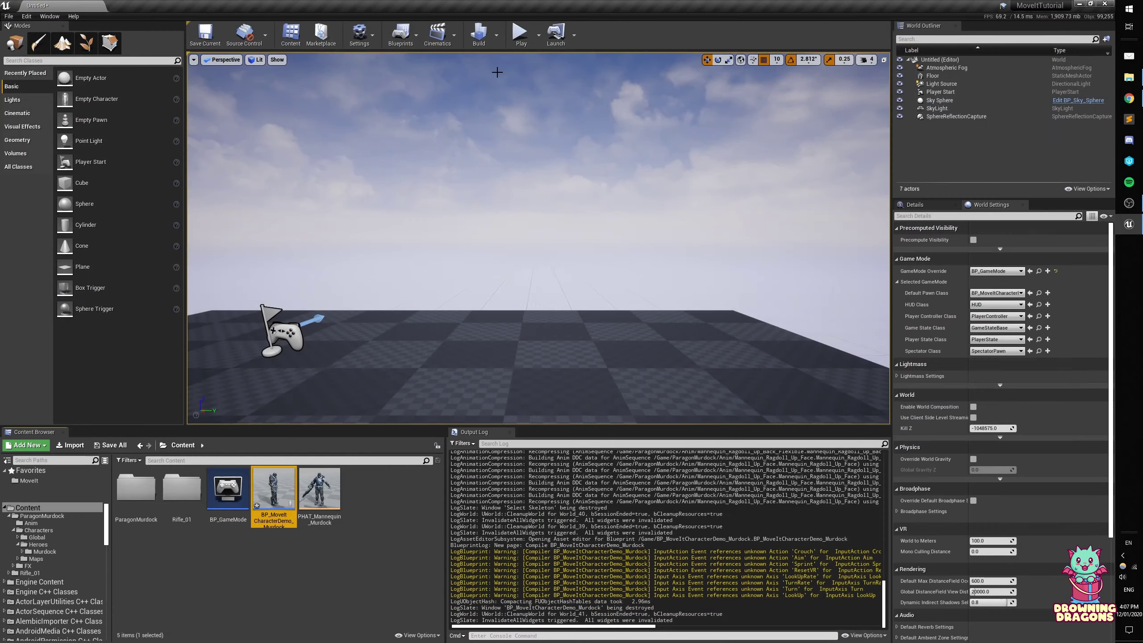
{"action": "left_click", "coordinate": [522, 35]}
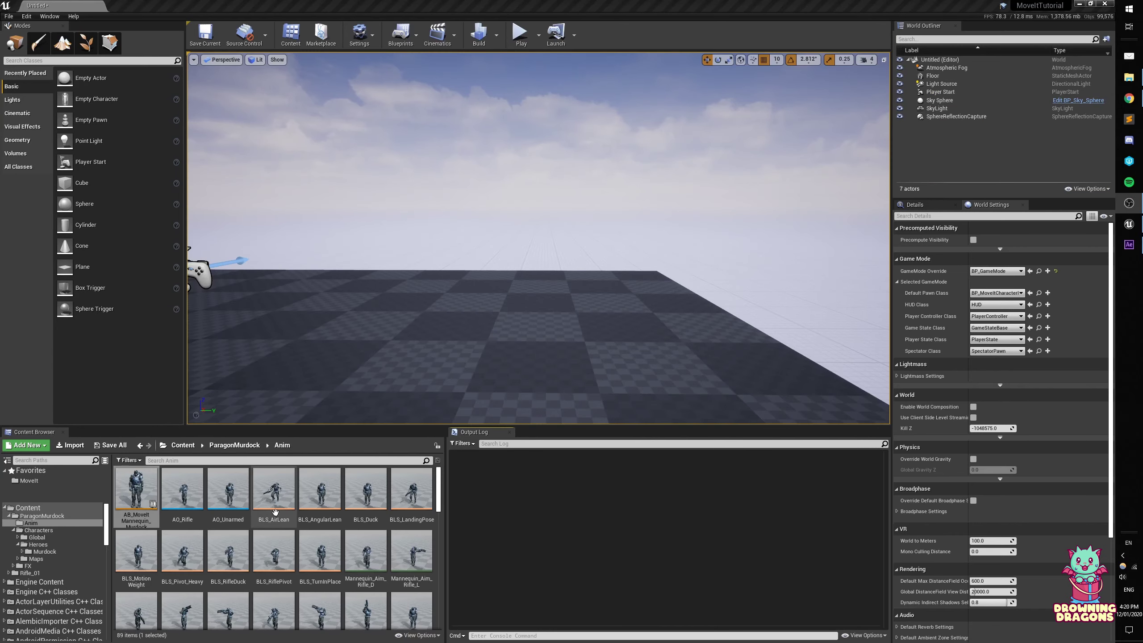
- Open AB_MoveItMannequin_Murdock, switch to its skeleton, close the Retarget Manager and look through Murdock's bone hierarchy
{"action": "double_click", "coordinate": [137, 488]}
{"action": "left_click", "coordinate": [867, 44]}
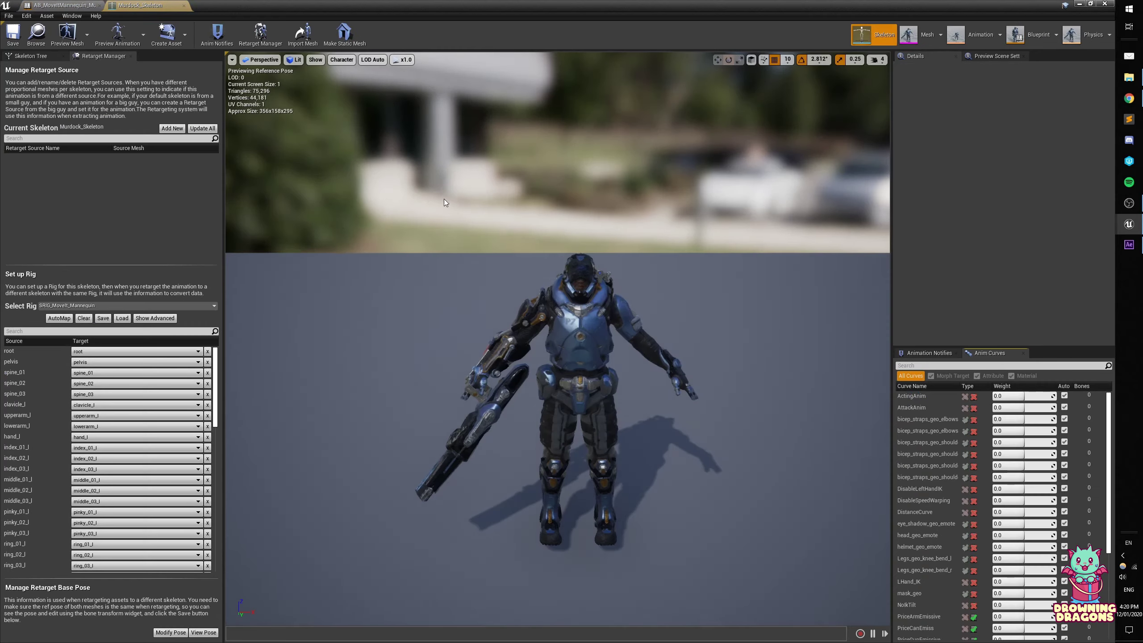
{"action": "middle_click", "coordinate": [105, 58]}
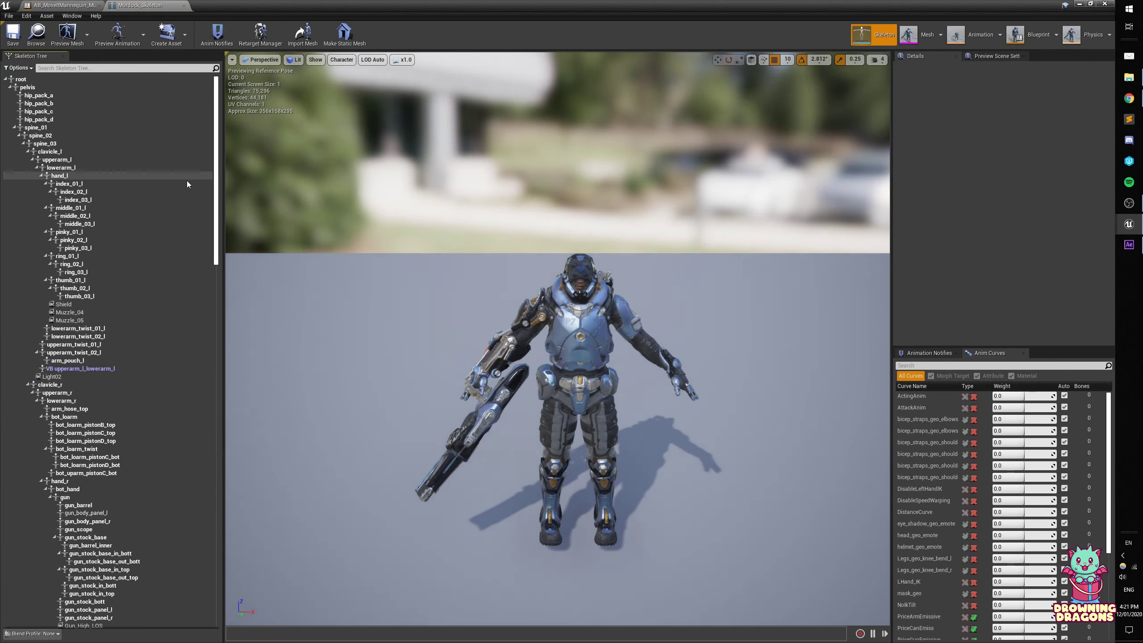
{"action": "scroll", "coordinate": [137, 275], "scroll_direction": "down", "scroll_amount": 10}
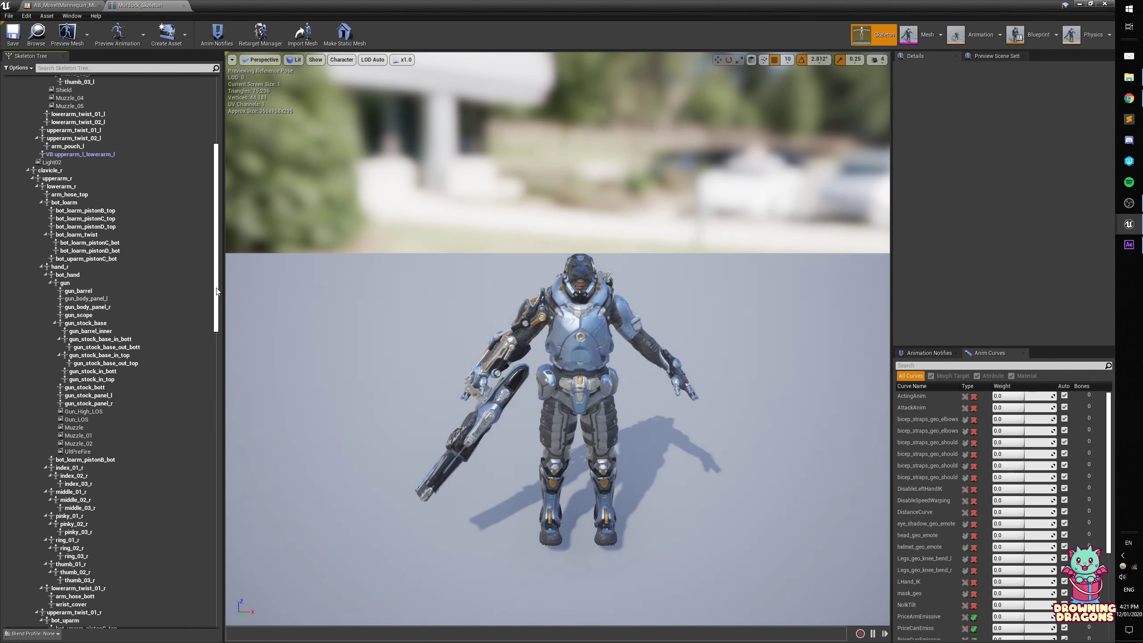
{"action": "left_click_drag", "start_coordinate": [217, 270], "coordinate": [204, 443]}
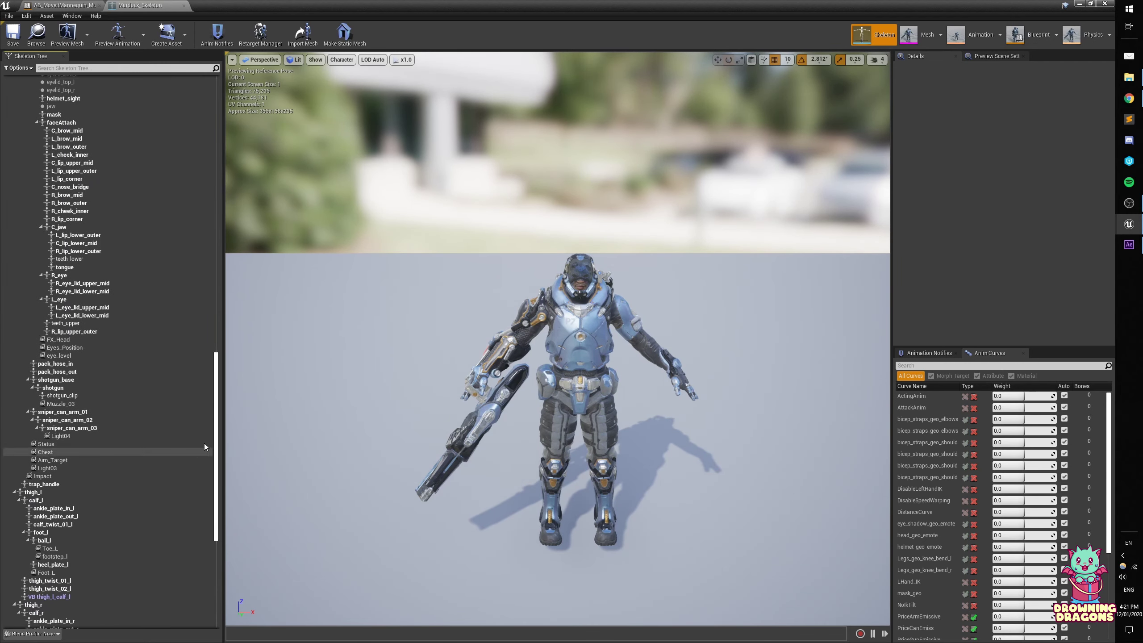
- Return to the animation blueprint and look through its AnimGraph from the Foot IK section to the Ragdoll and Hand IK sections
{"action": "left_click", "coordinate": [1031, 34]}
{"action": "left_click", "coordinate": [29, 410]}
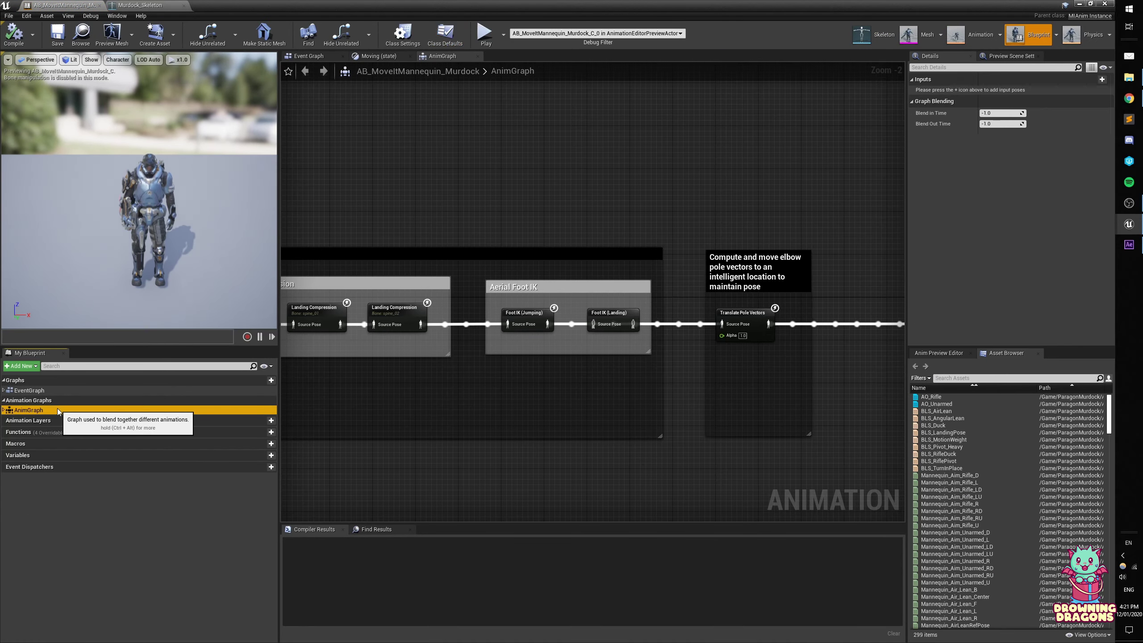
{"action": "scroll", "coordinate": [685, 393], "scroll_direction": "down", "scroll_amount": 1}
{"action": "right_click_drag", "start_coordinate": [685, 393], "coordinate": [675, 404]}
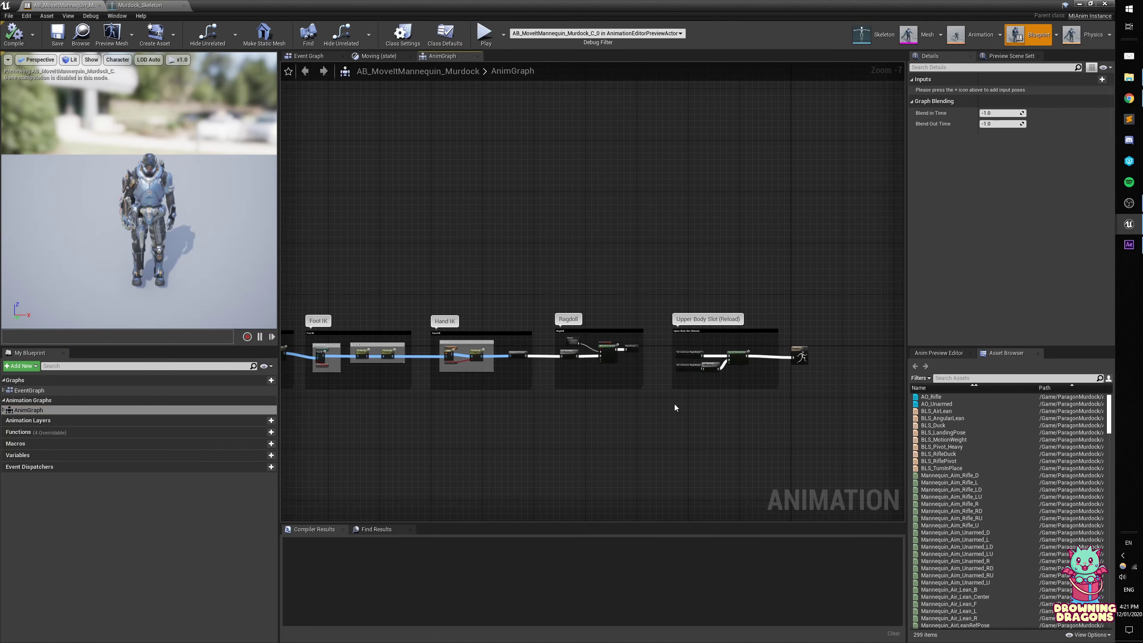
{"action": "scroll", "coordinate": [725, 372], "scroll_direction": "down", "scroll_amount": 1}
{"action": "right_click_drag", "start_coordinate": [725, 372], "coordinate": [558, 361]}
{"action": "scroll", "coordinate": [545, 348], "scroll_direction": "up", "scroll_amount": 4}
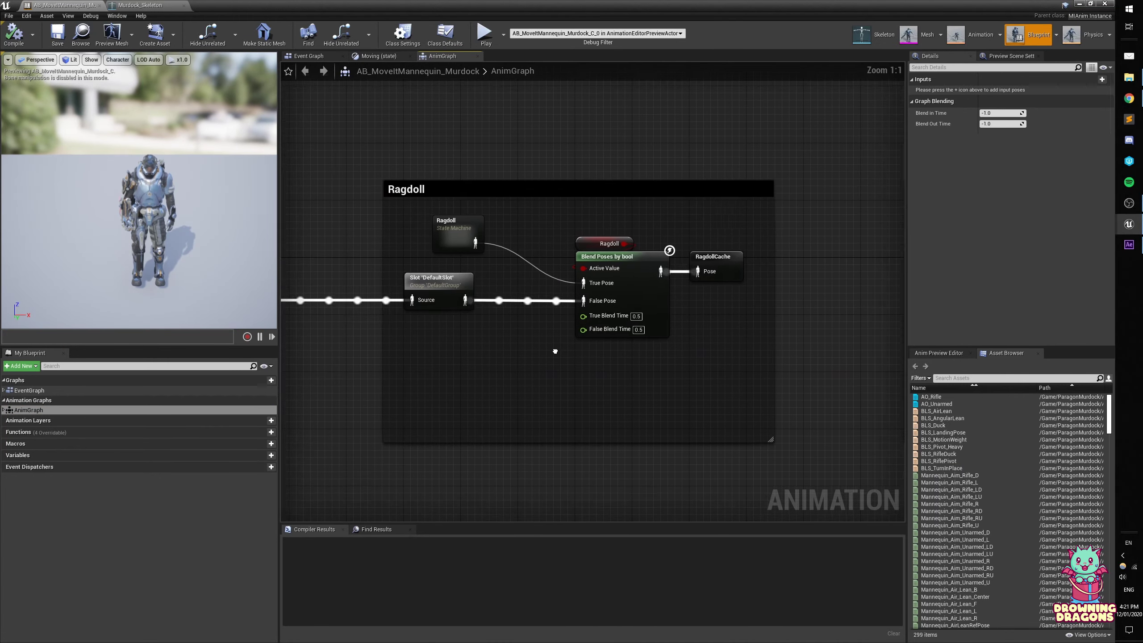
{"action": "right_click_drag", "start_coordinate": [503, 388], "coordinate": [755, 368]}
- Examine the IK bone, effector target and joint target settings of the Two Bone IK node in the Hand IK section
{"action": "left_click", "coordinate": [527, 334]}
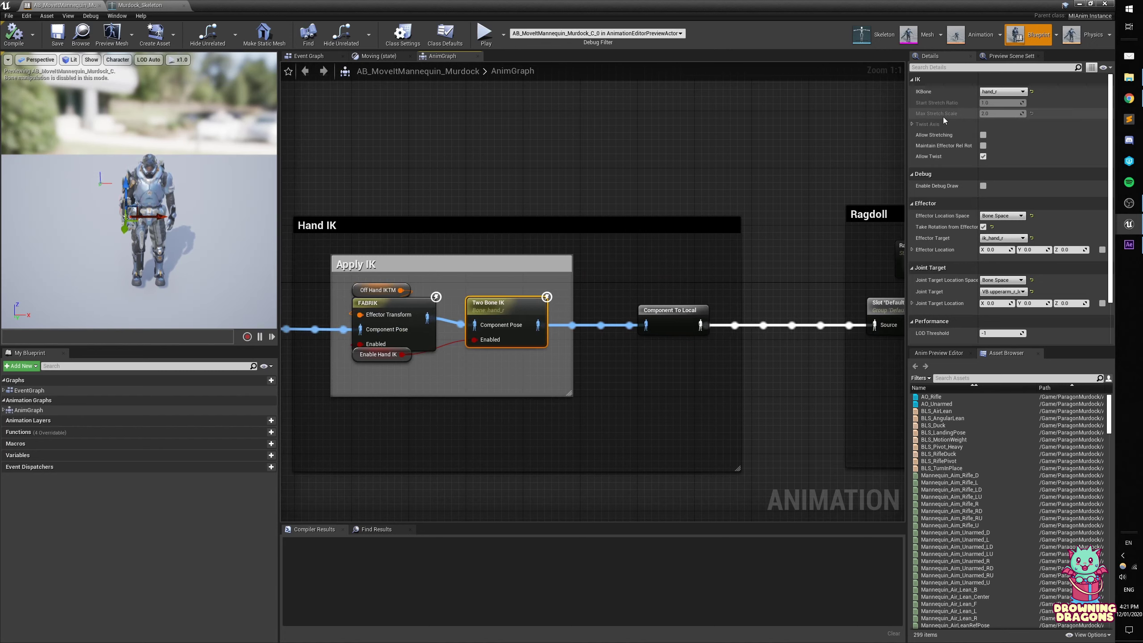
{"action": "left_click", "coordinate": [986, 93]}
{"action": "left_click", "coordinate": [988, 94]}
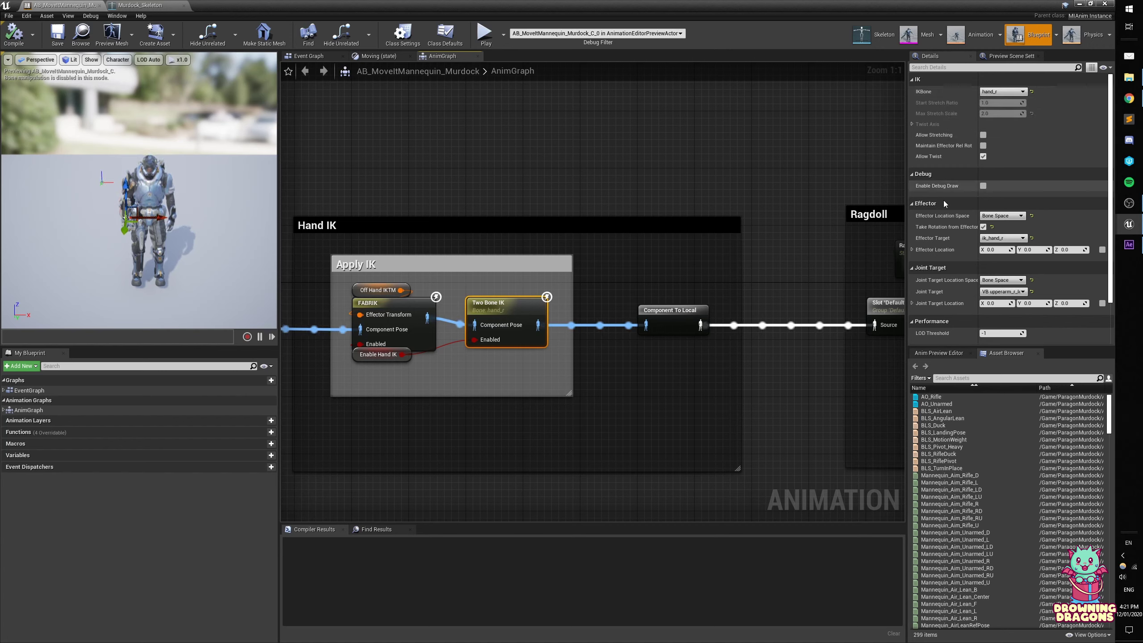
{"action": "scroll", "coordinate": [941, 205], "scroll_direction": "down", "scroll_amount": 2}
{"action": "scroll", "coordinate": [934, 214], "scroll_direction": "down", "scroll_amount": 1}
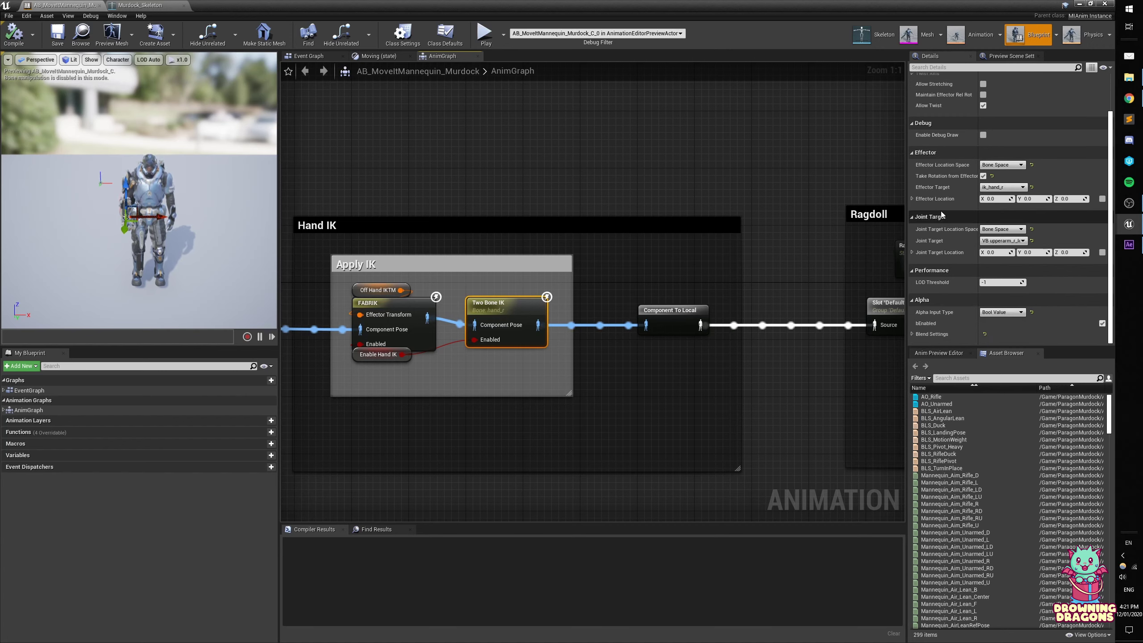
{"action": "left_click", "coordinate": [1003, 187]}
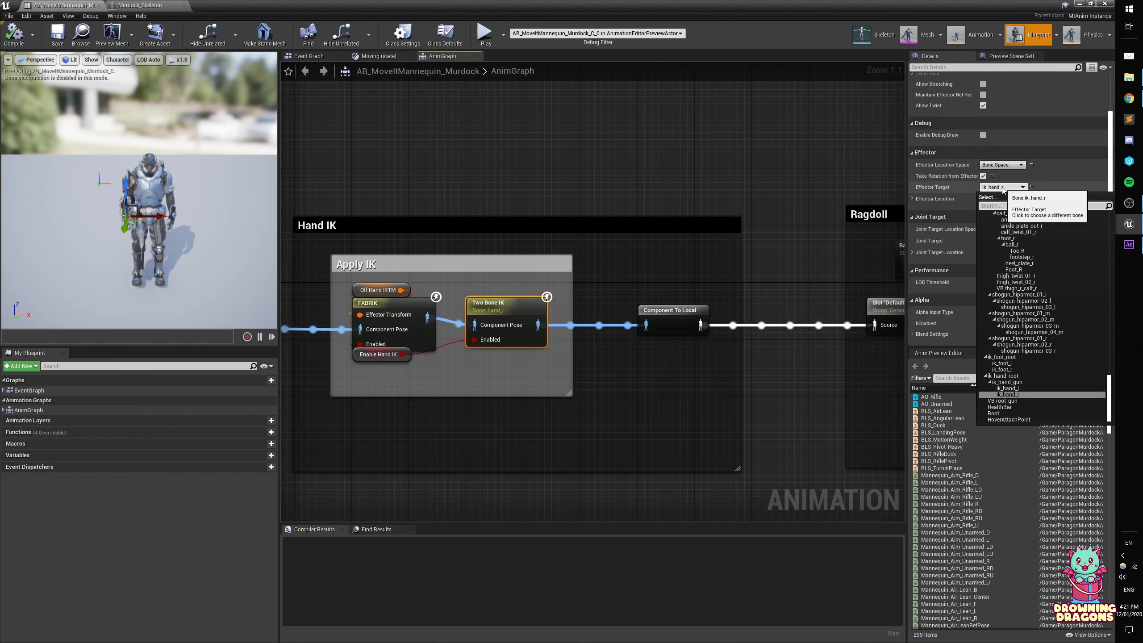
{"action": "left_click", "coordinate": [948, 197]}
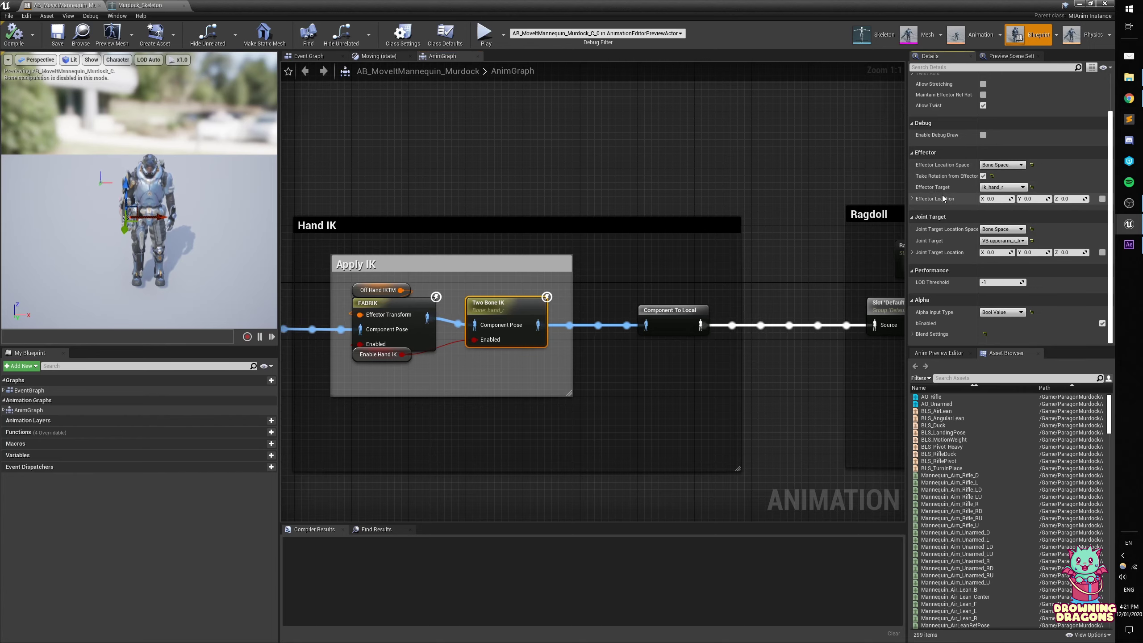
{"action": "scroll", "coordinate": [452, 334], "scroll_direction": "down", "scroll_amount": 3}
{"action": "right_click_drag", "start_coordinate": [457, 357], "coordinate": [540, 366]}
{"action": "scroll", "coordinate": [457, 373], "scroll_direction": "down", "scroll_amount": 1}
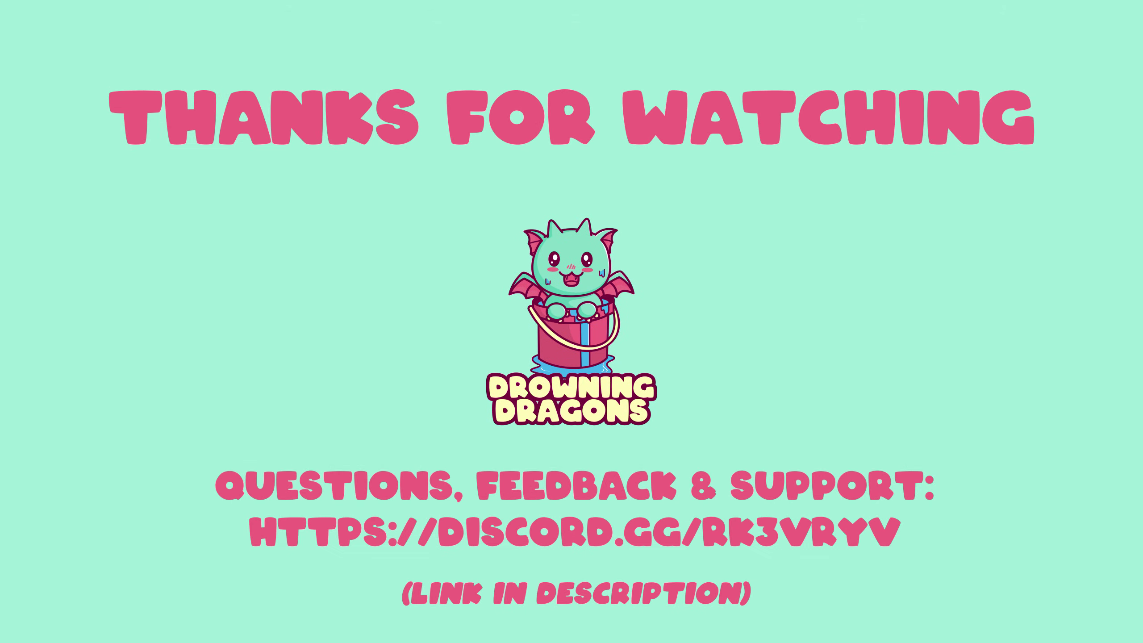